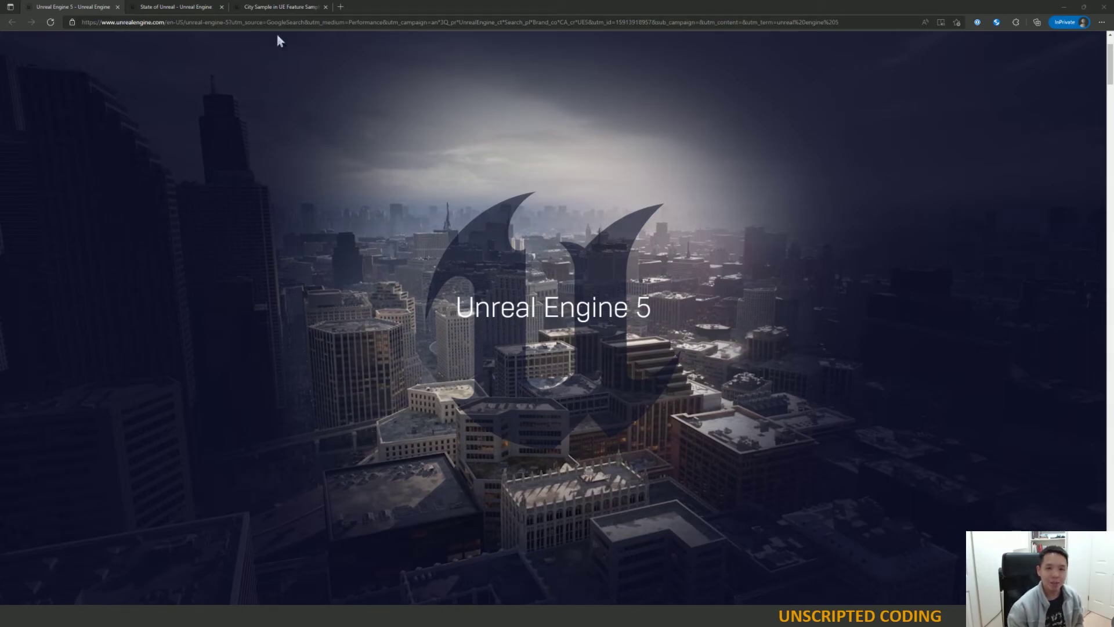
Open the City Sample marketplace page and preview the second and third gallery images.
{"action": "left_click", "coordinate": [314, 8]}
{"action": "left_click", "coordinate": [335, 410]}
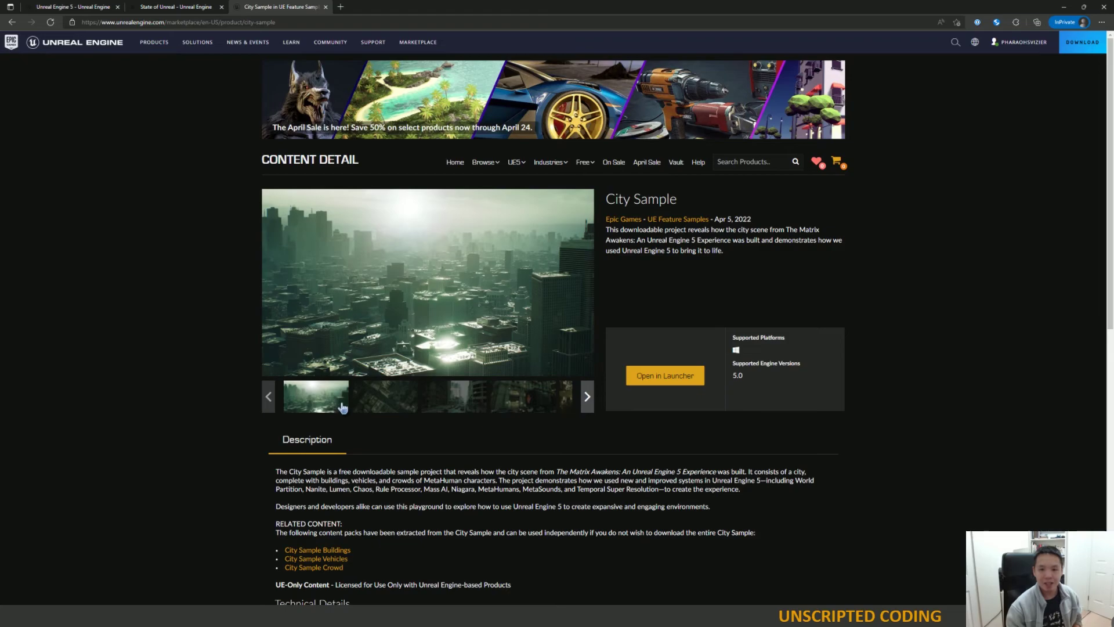
{"action": "left_click", "coordinate": [371, 405]}
{"action": "left_click", "coordinate": [444, 403]}
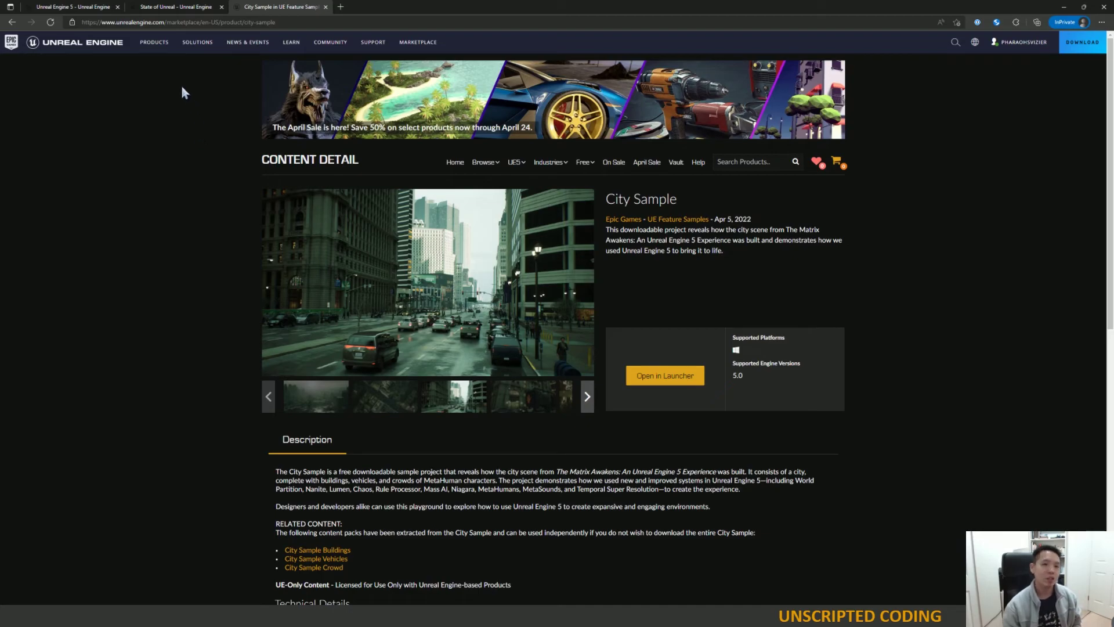
Check the State of Unreal event page, and view the City Sample gallery full screen from the street image onward.
{"action": "key", "text": "ctrl+shift+Tab"}
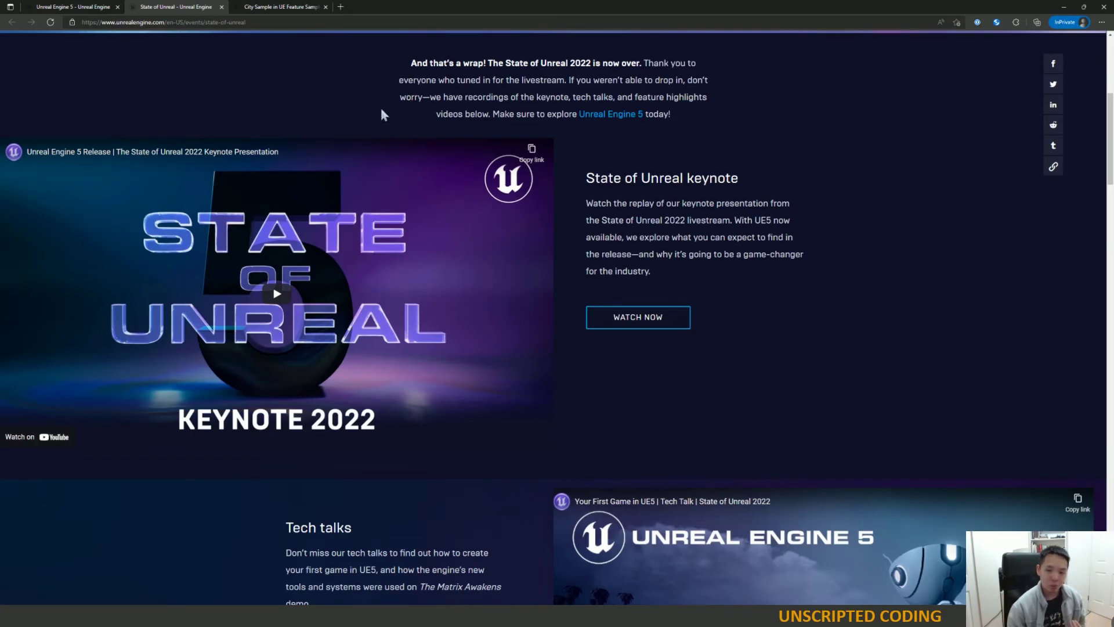
{"action": "left_click", "coordinate": [293, 7]}
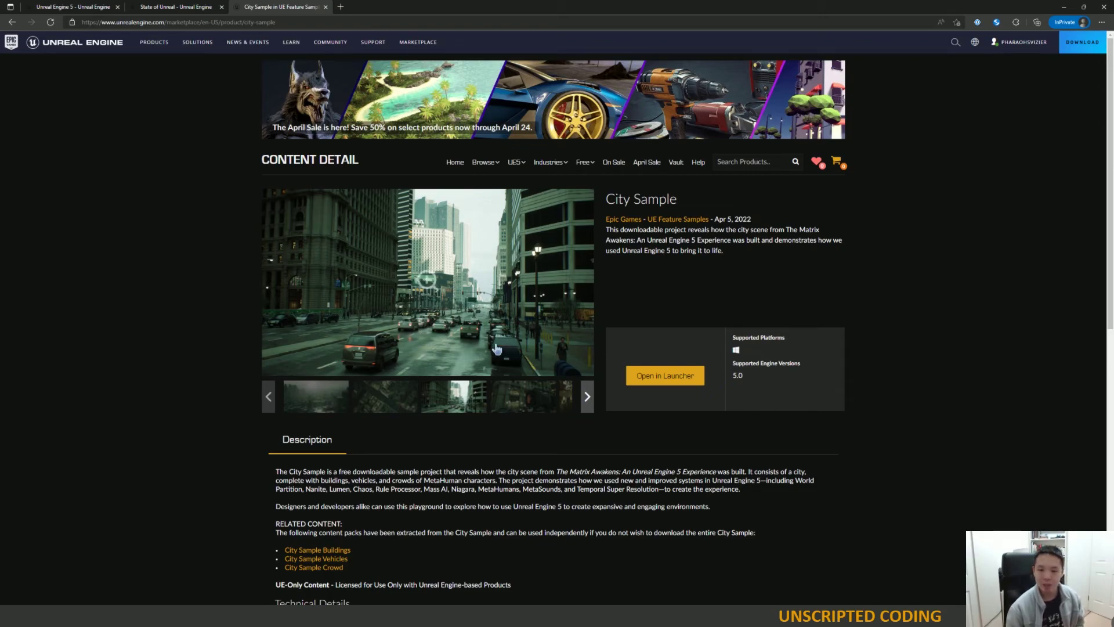
{"action": "left_click", "coordinate": [445, 290]}
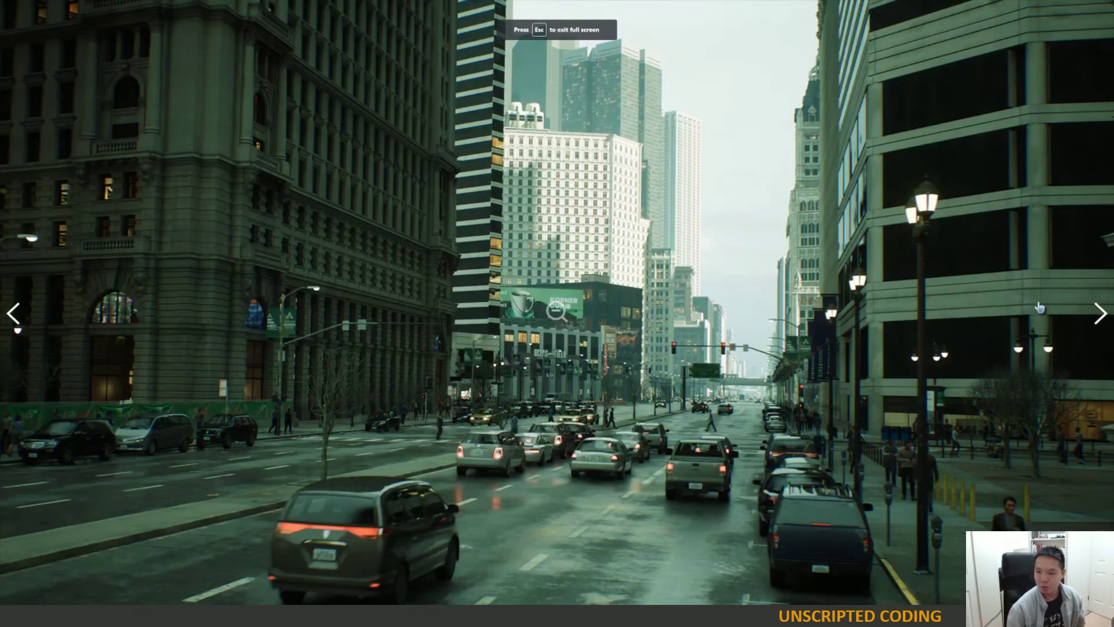
{"action": "left_click", "coordinate": [1100, 316]}
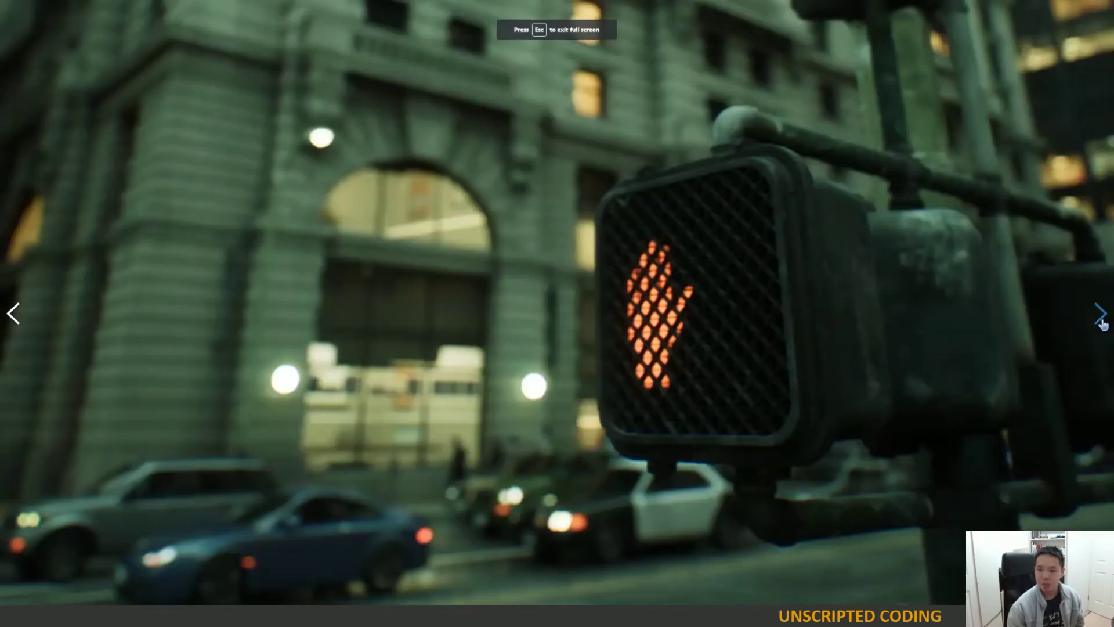
{"action": "left_click", "coordinate": [1100, 316]}
{"action": "key", "text": "Escape"}
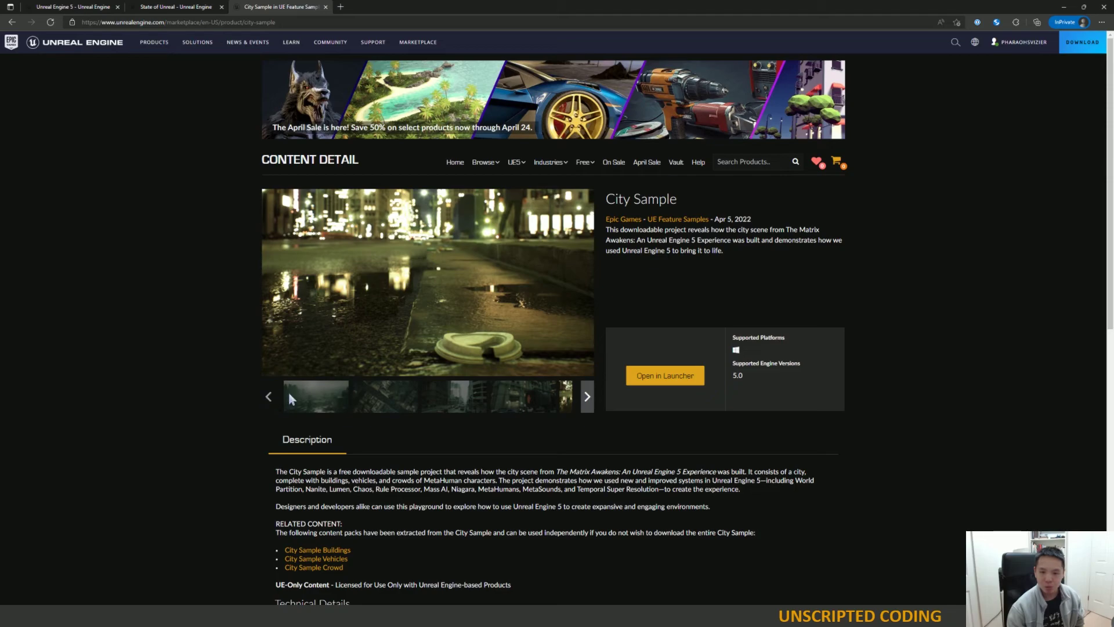
View the first three City Sample gallery images full screen, starting with the city skyline.
{"action": "left_click", "coordinate": [325, 396]}
{"action": "key", "text": "F11"}
{"action": "left_click", "coordinate": [487, 292]}
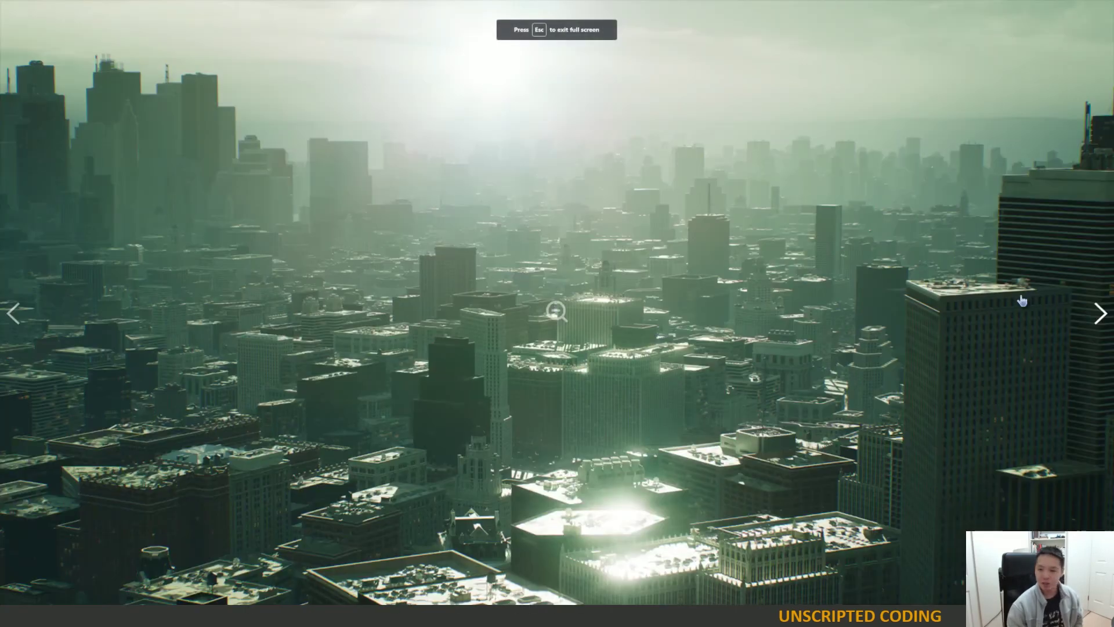
{"action": "left_click", "coordinate": [1094, 314]}
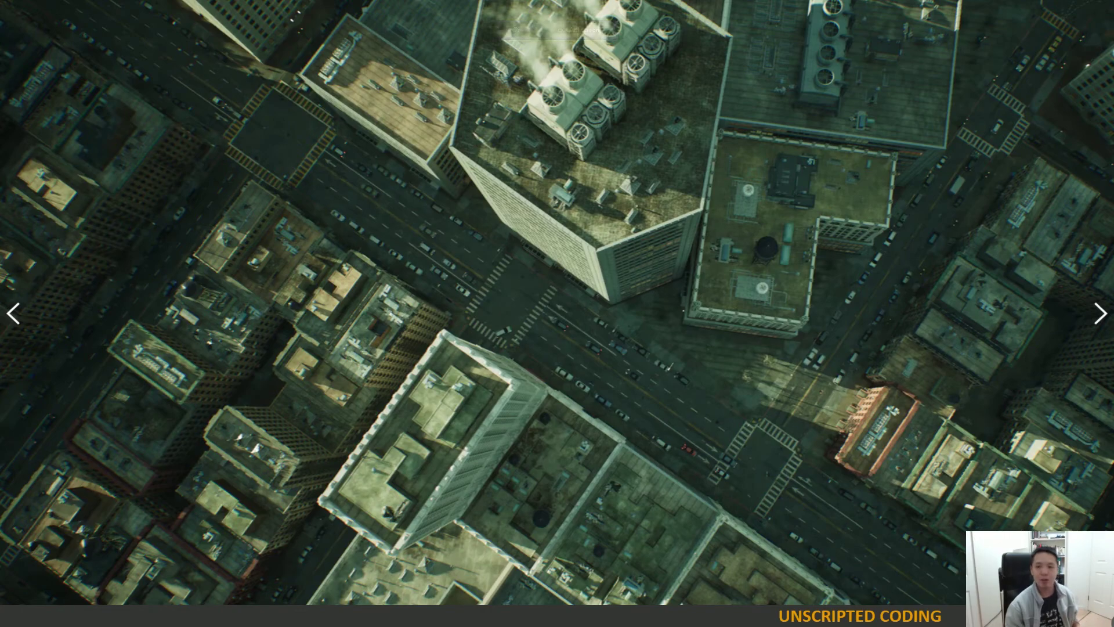
{"action": "left_click", "coordinate": [1094, 313]}
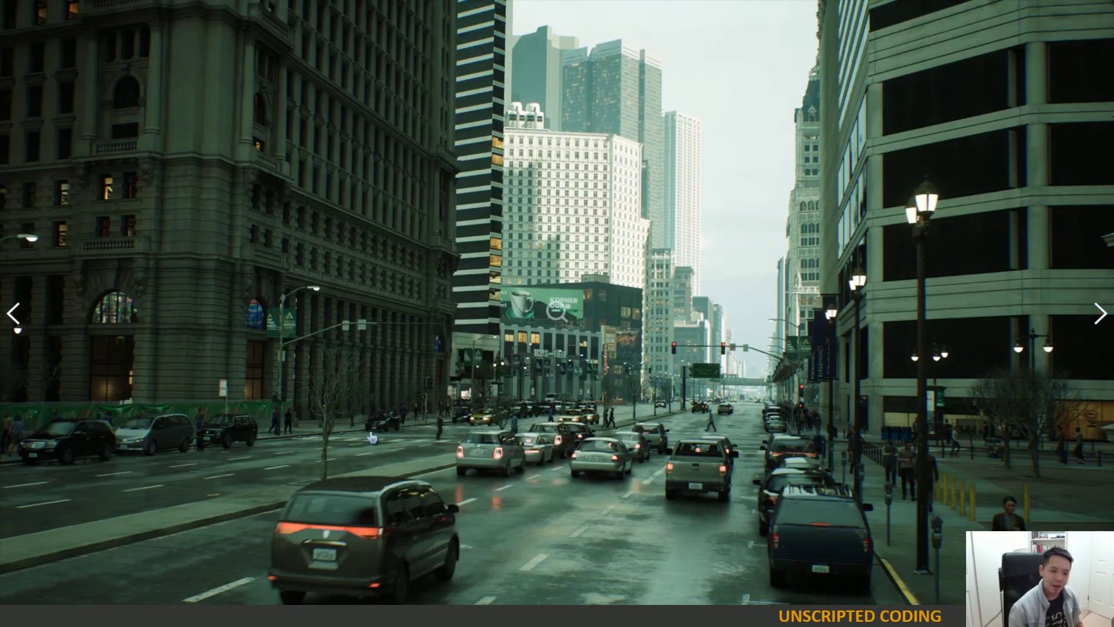
{"action": "key", "text": "Escape"}
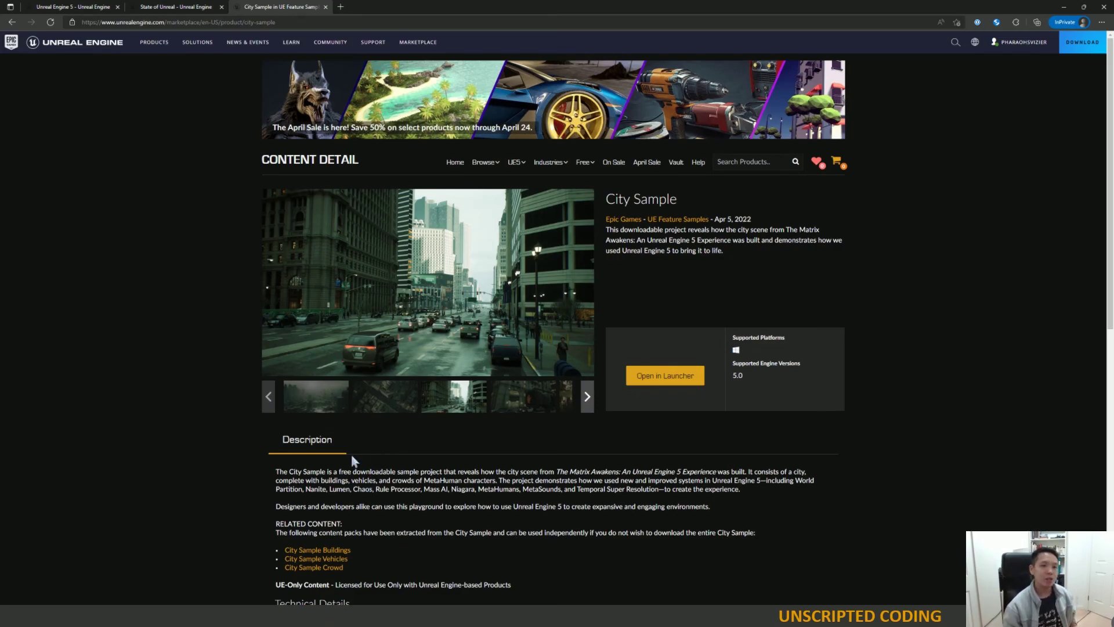
Look over the Unreal Engine 5 product page, the launcher download instructions and the City Sample page.
{"action": "left_click", "coordinate": [103, 7]}
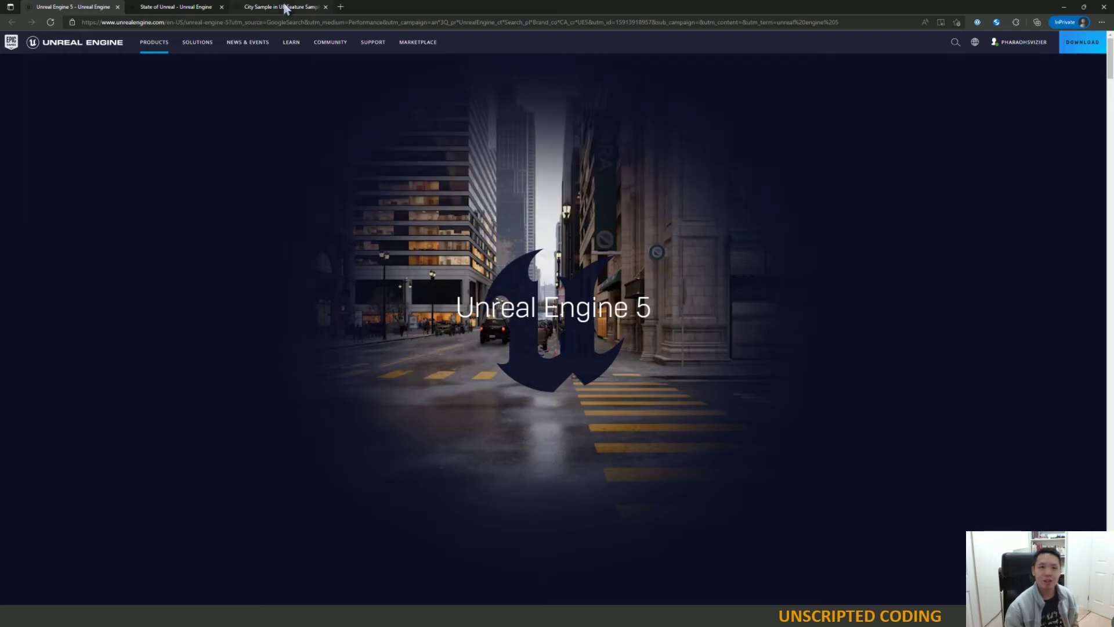
{"action": "left_click", "coordinate": [284, 7]}
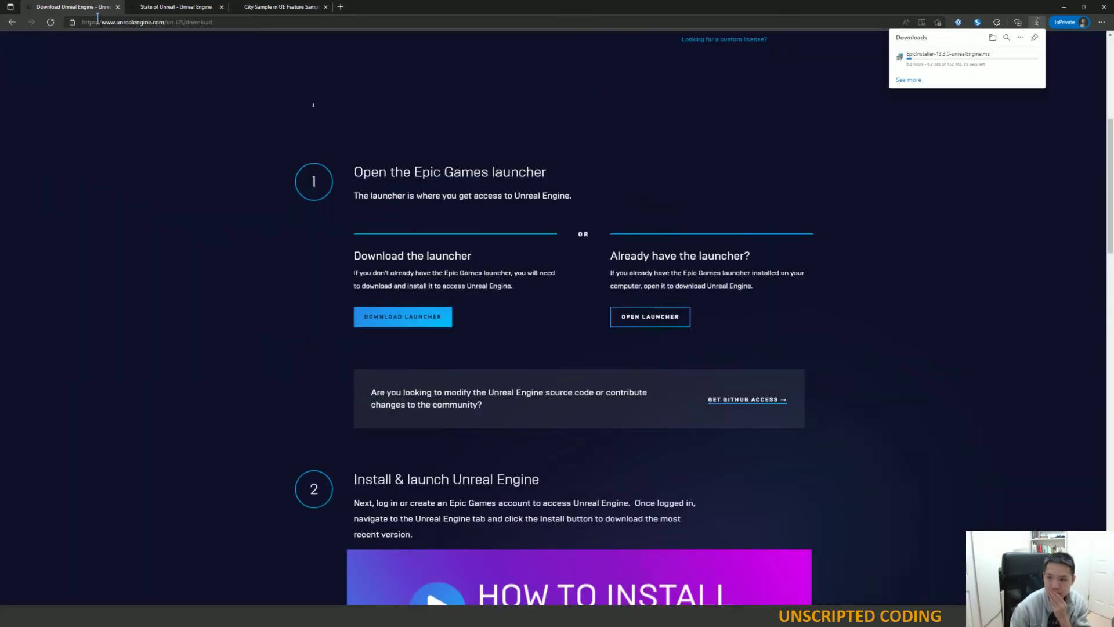
{"action": "scroll", "coordinate": [470, 373], "scroll_direction": "down", "scroll_amount": 6}
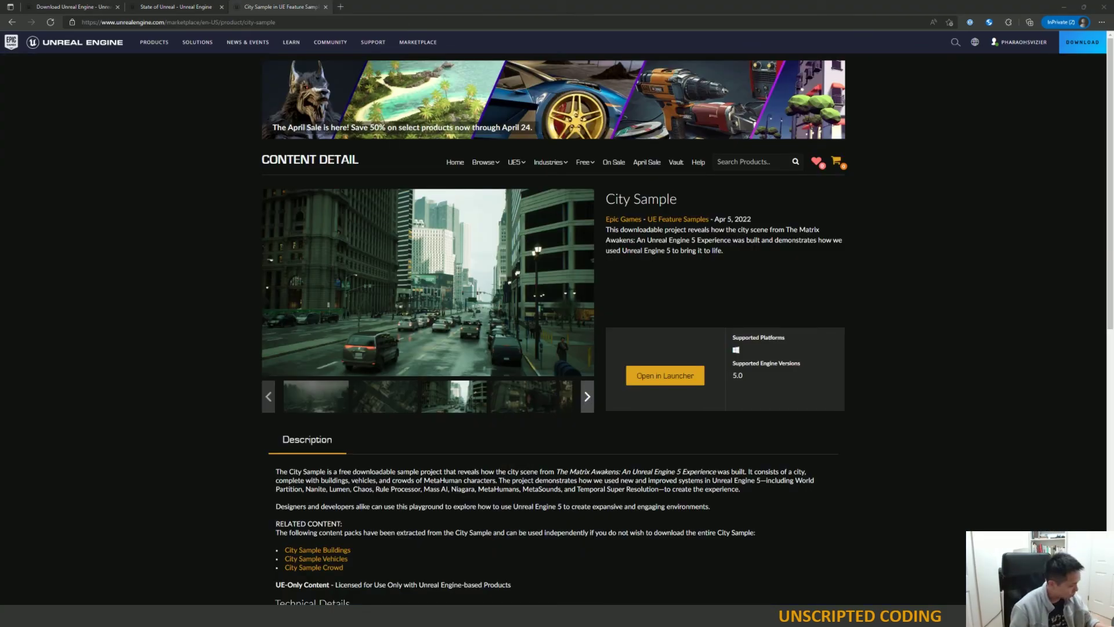
{"action": "scroll", "coordinate": [499, 255], "scroll_direction": "down", "scroll_amount": 10}
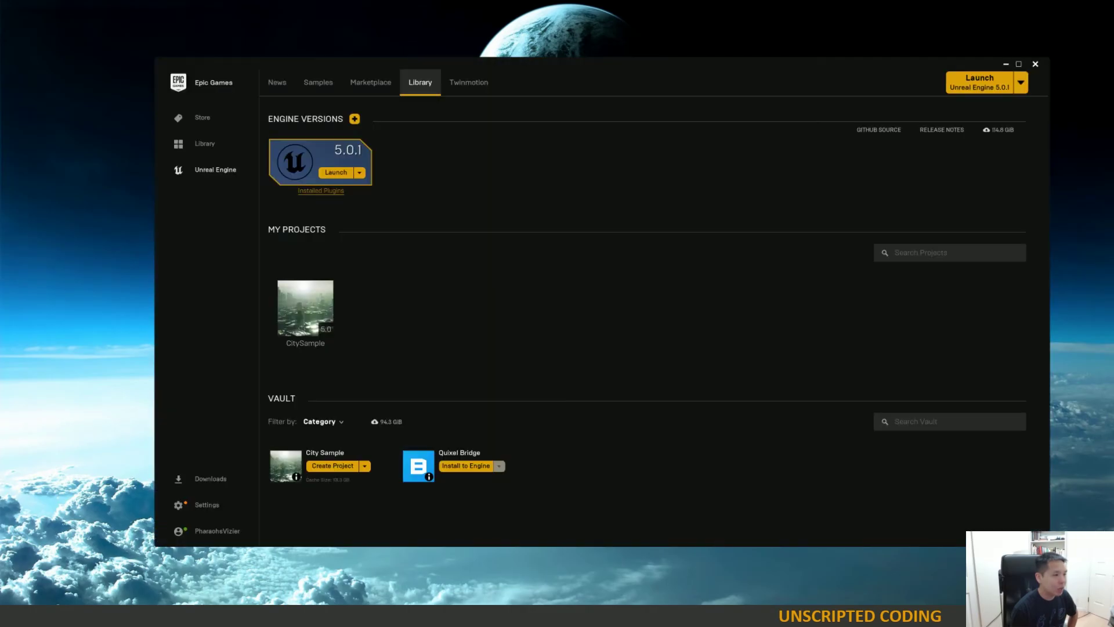
Open the saved MetaHuman Aoi for editing in MetaHuman Creator and switch to sculpt mode.
{"action": "left_click_drag", "start_coordinate": [330, 443], "coordinate": [739, 2]}
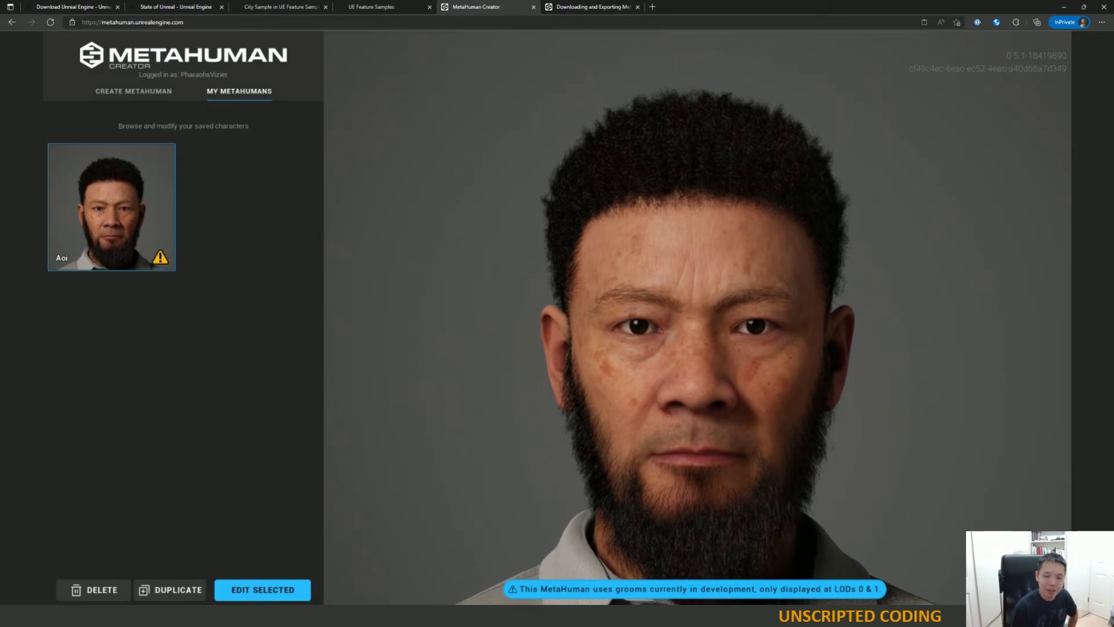
{"action": "left_click", "coordinate": [262, 589]}
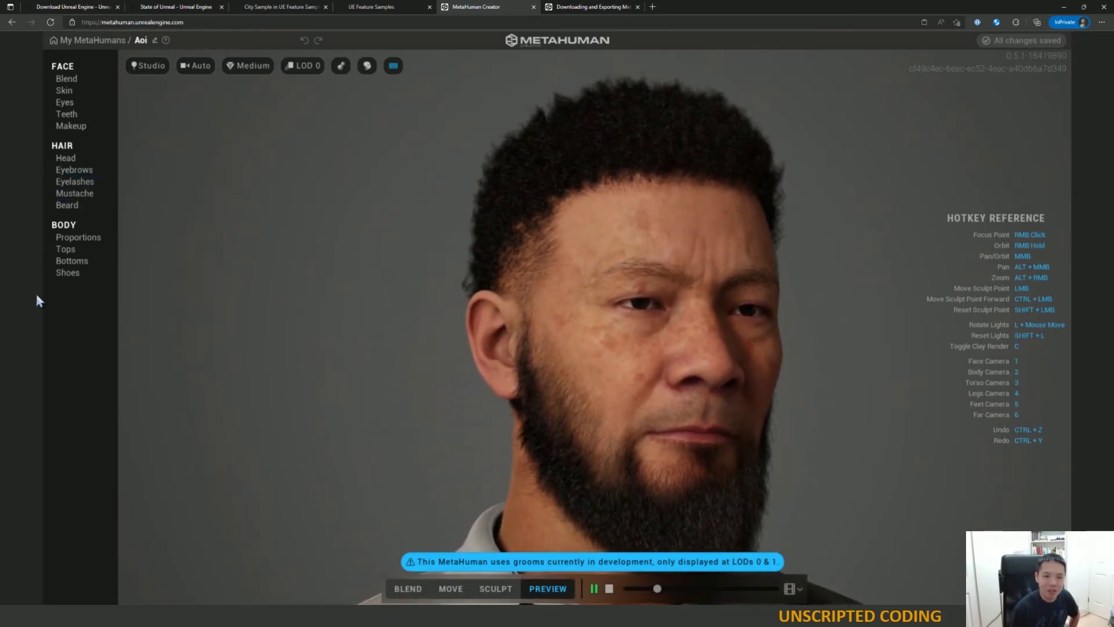
{"action": "left_click", "coordinate": [495, 589]}
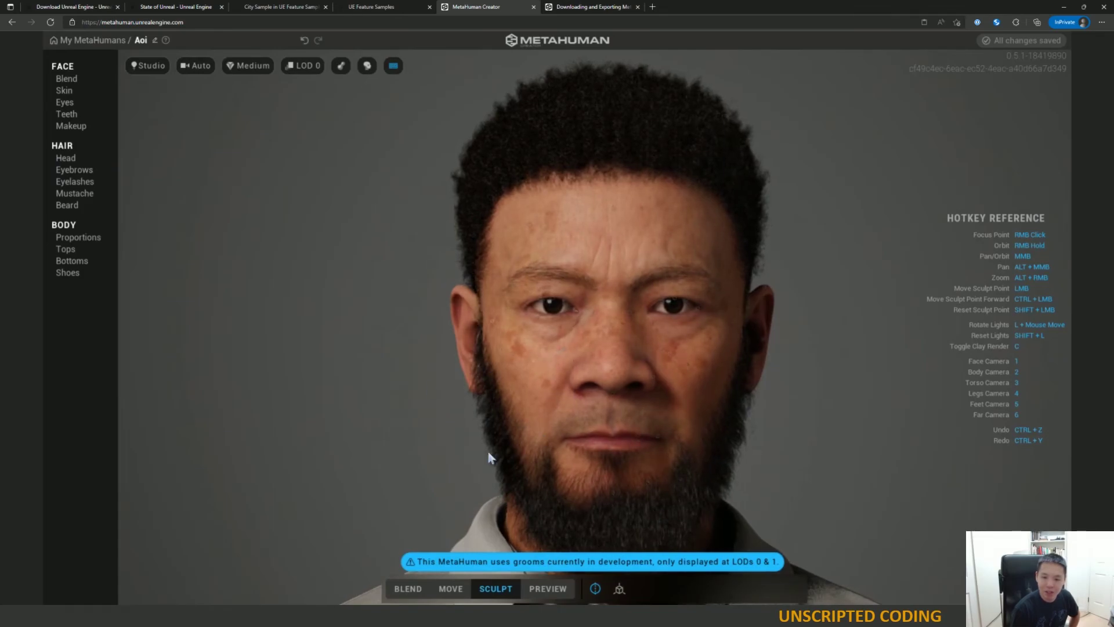
Set the MetaHuman's skin texture to 0.2660, contrast to 0.41 and roughness to 0.22.
{"action": "left_click", "coordinate": [68, 92]}
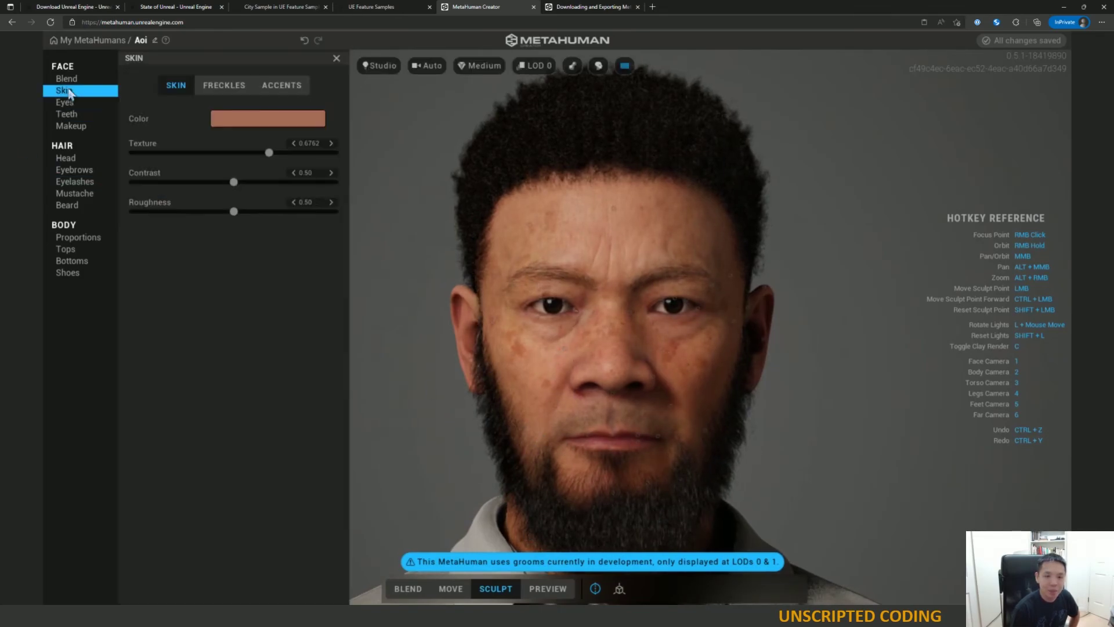
{"action": "left_click_drag", "start_coordinate": [215, 152], "coordinate": [187, 153]}
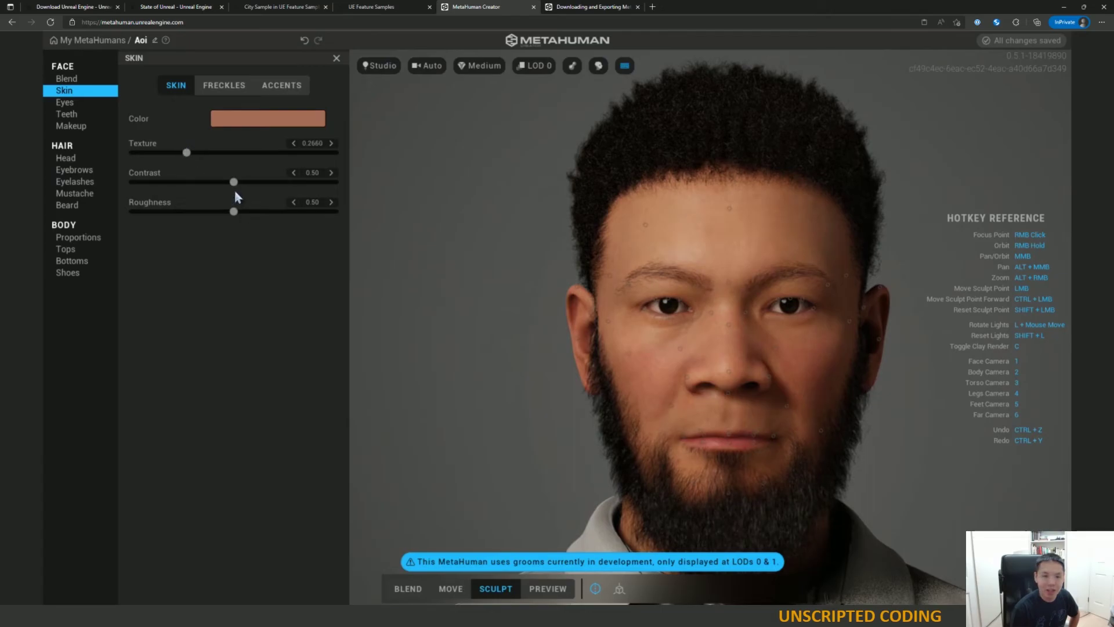
{"action": "mouse_move", "coordinate": [233, 181]}
{"action": "left_mouse_down"}
{"action": "mouse_move", "coordinate": [206, 181]}
{"action": "mouse_move", "coordinate": [216, 182]}
{"action": "left_mouse_up"}
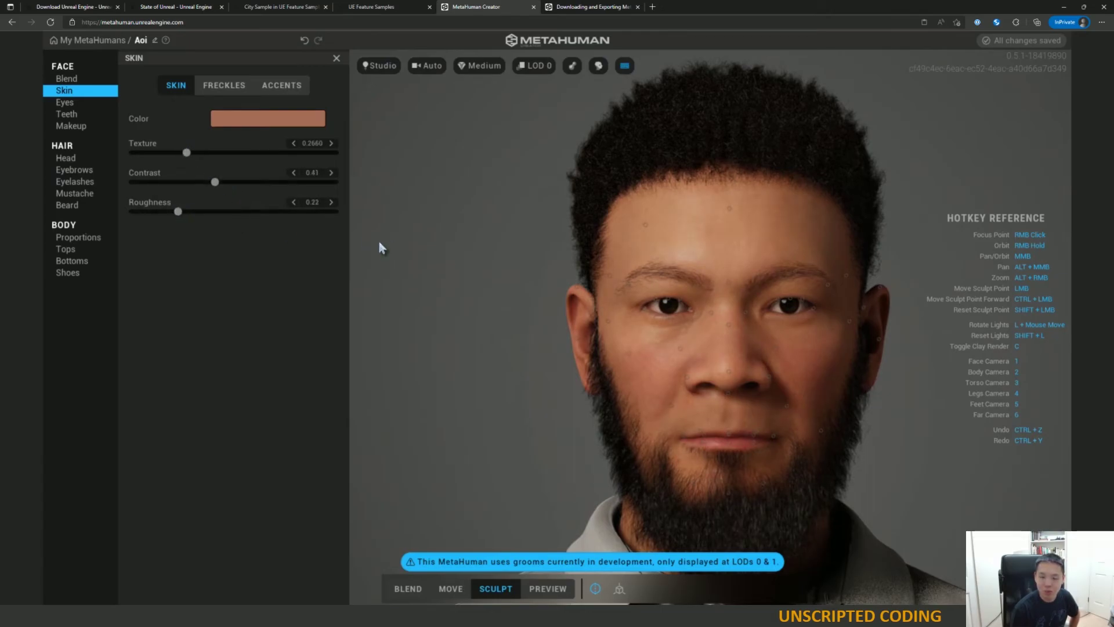
Apply the third freckle pattern to the MetaHuman's skin and open the face Blend settings.
{"action": "left_click", "coordinate": [234, 87]}
{"action": "left_click", "coordinate": [278, 85]}
{"action": "left_click", "coordinate": [224, 86]}
{"action": "left_click", "coordinate": [254, 262]}
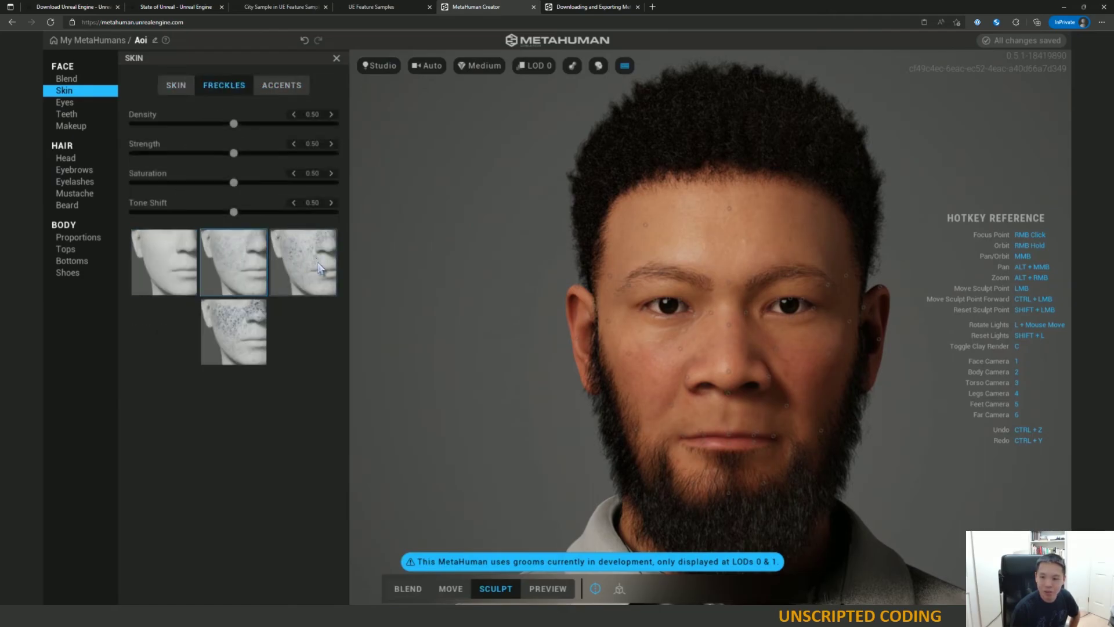
{"action": "left_click", "coordinate": [304, 280]}
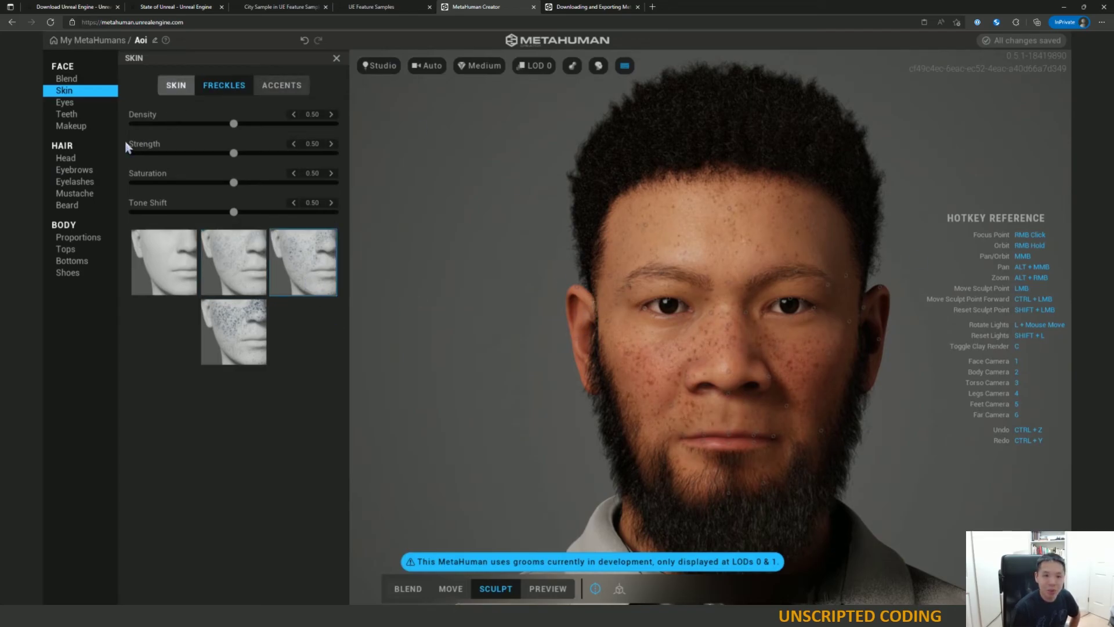
{"action": "left_click", "coordinate": [66, 78]}
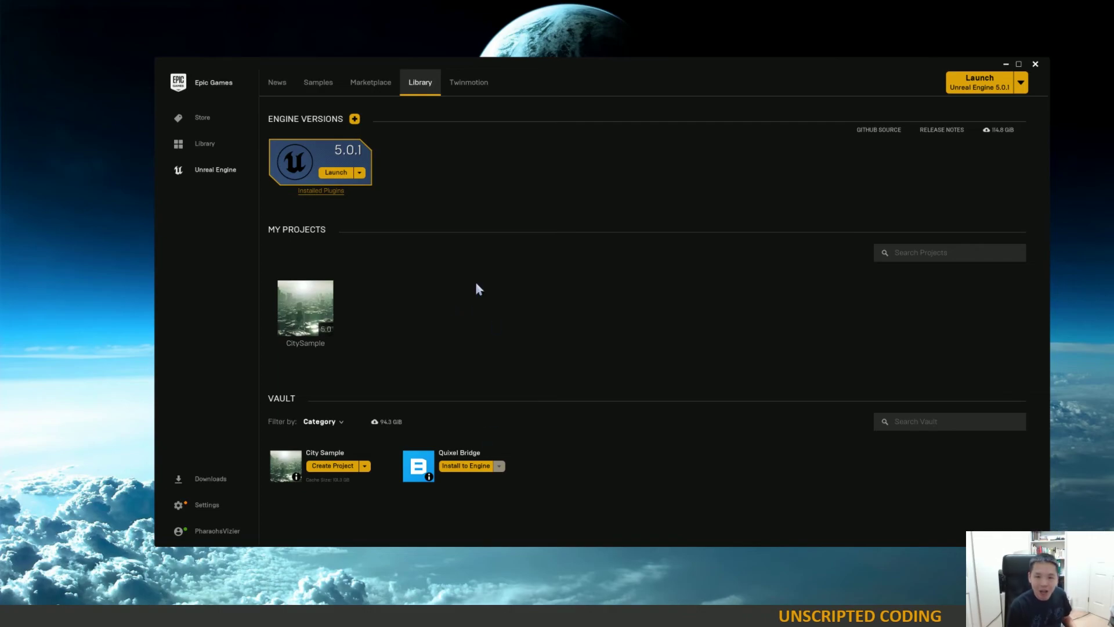
Switch to the Epic Games Launcher, launch Unreal Engine 5.0.1 and open the CitySample project.
{"action": "left_click", "coordinate": [339, 172]}
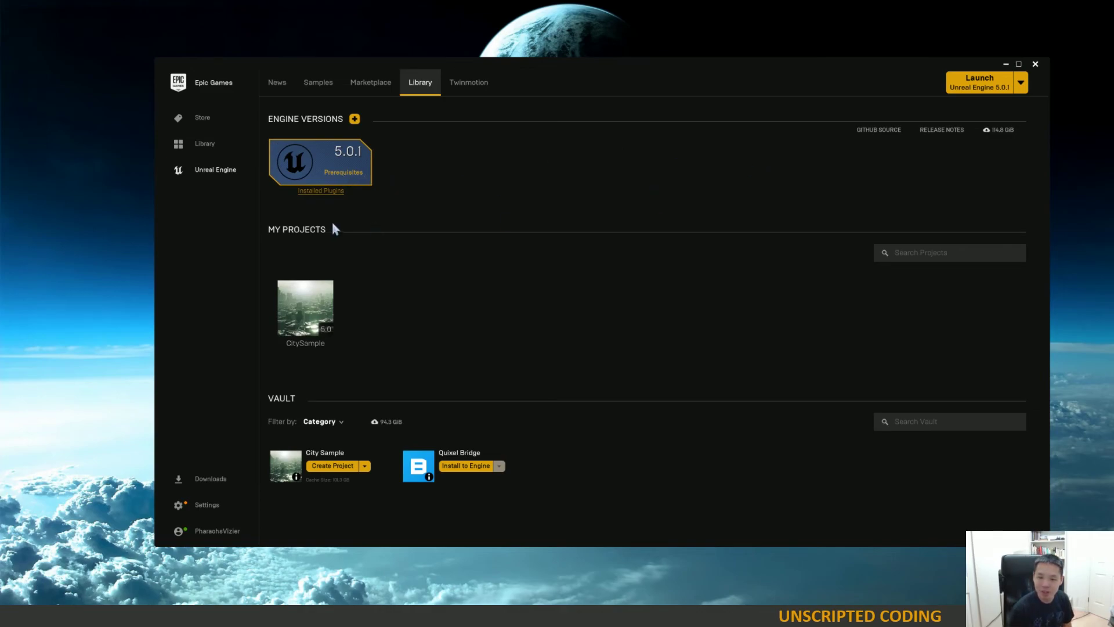
{"action": "left_click", "coordinate": [312, 315]}
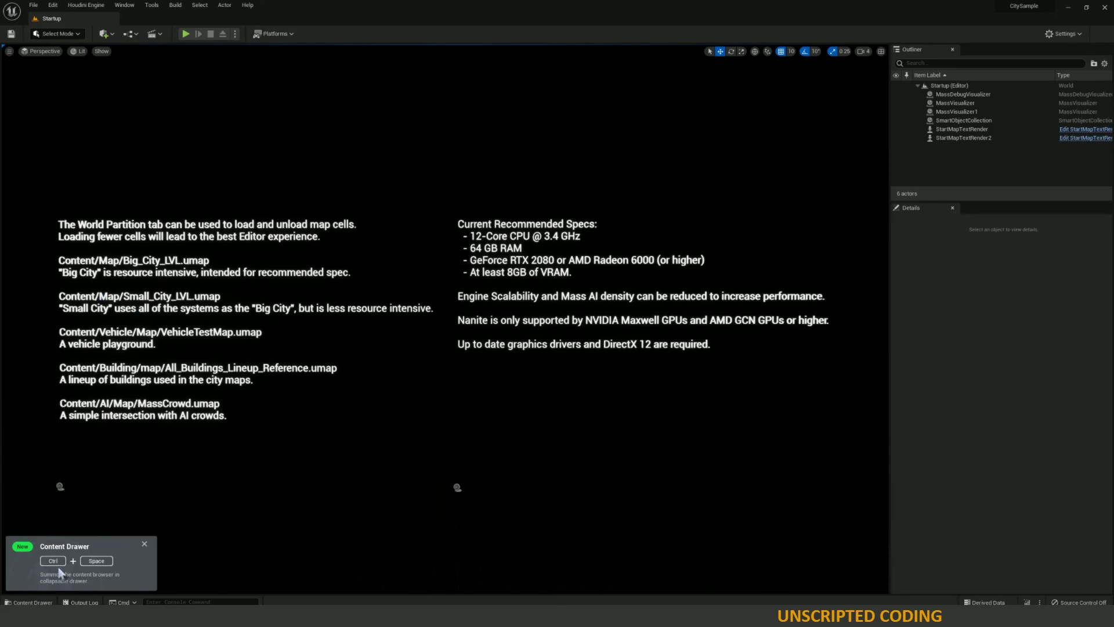
Show the project's content browser and browse to the Map folder inside AI.
{"action": "key", "text": "ctrl+space"}
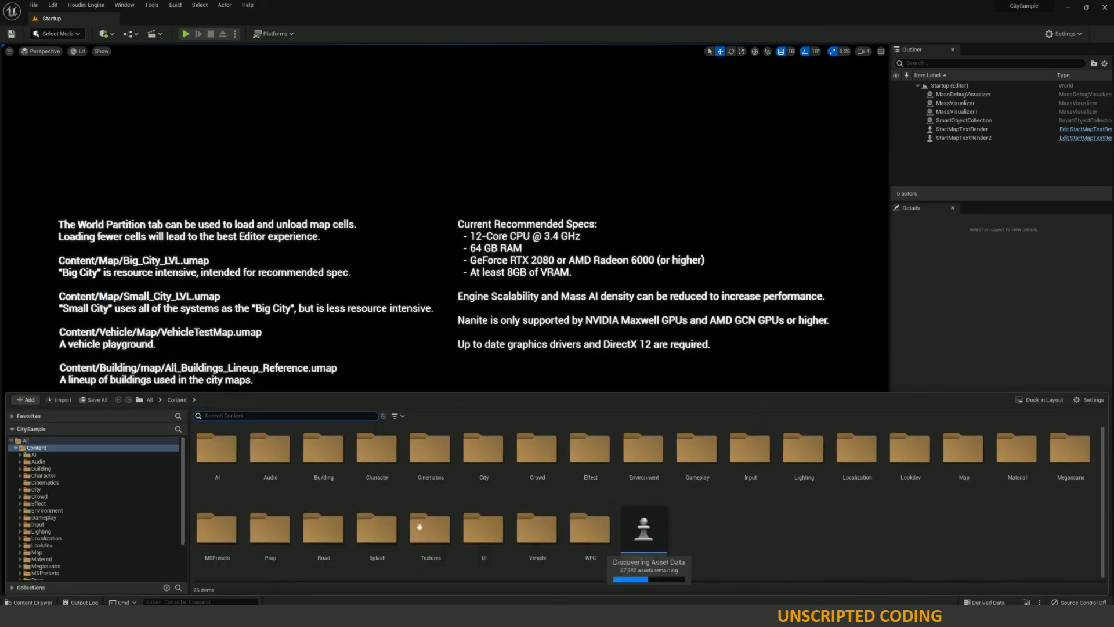
{"action": "key", "text": "ctrl+space"}
{"action": "key", "text": "ctrl+space"}
{"action": "left_click", "coordinate": [73, 490]}
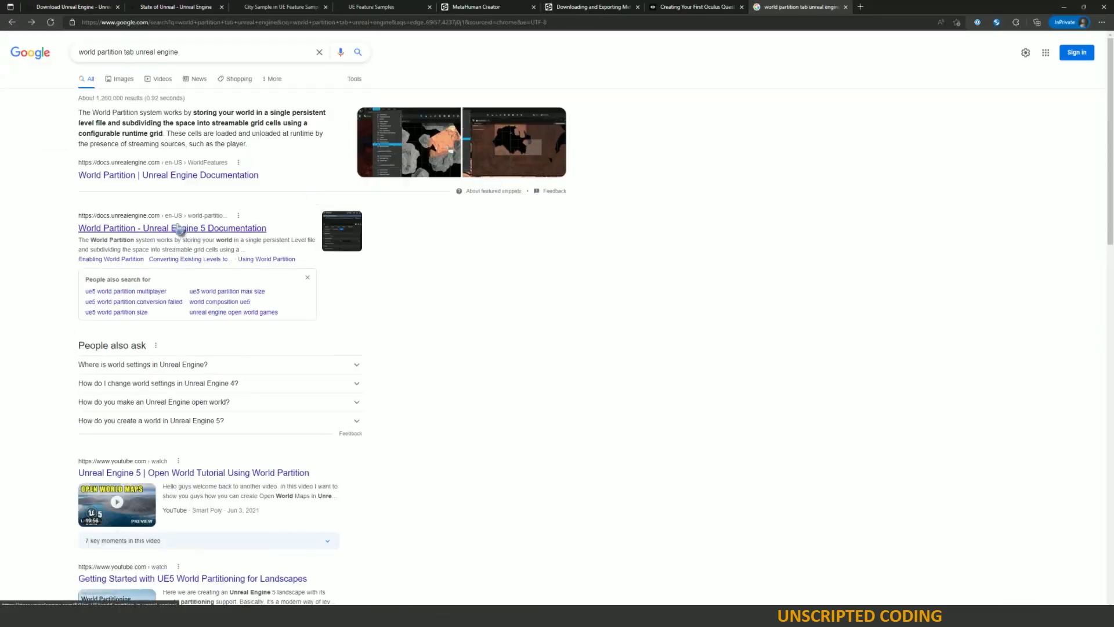
Look through the web results on the World Partition tab and watch the "Large worlds in UE5" video full screen.
{"action": "scroll", "coordinate": [323, 328], "scroll_direction": "down", "scroll_amount": 10}
{"action": "scroll", "coordinate": [60, 441], "scroll_direction": "up", "scroll_amount": 5}
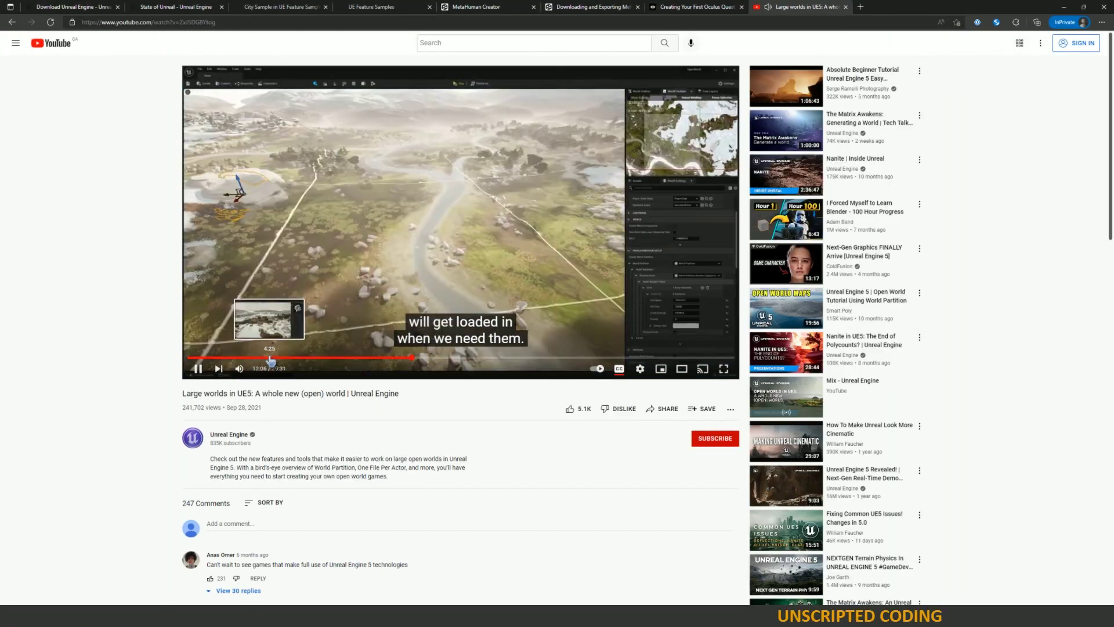
{"action": "left_click", "coordinate": [726, 366]}
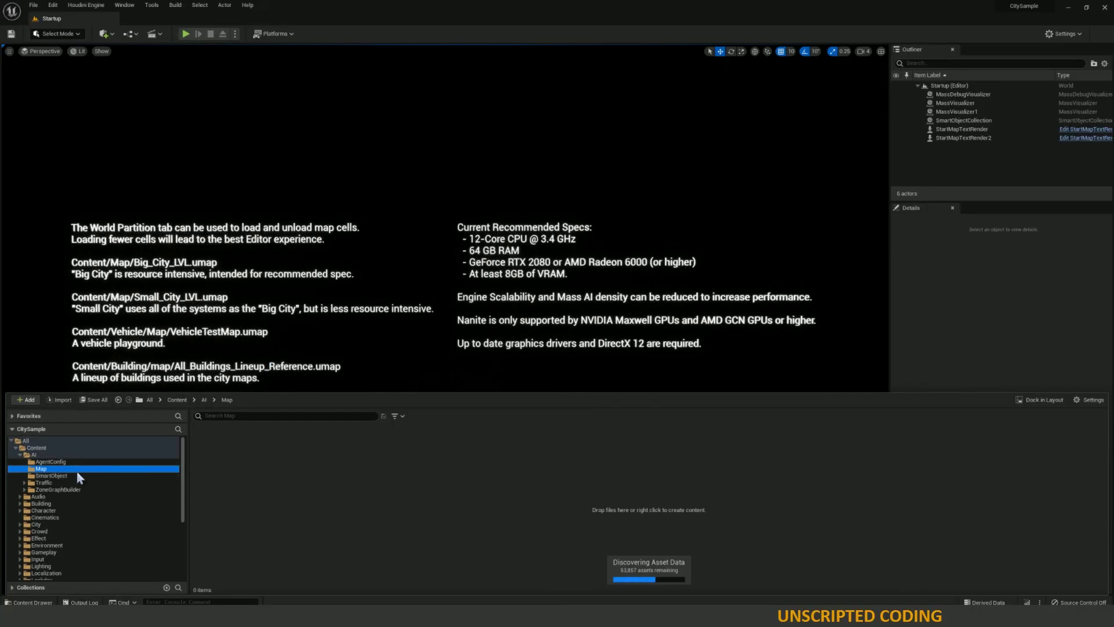
Open the World Partition editor in the CitySample project.
{"action": "left_click", "coordinate": [124, 4]}
{"action": "mouse_move", "coordinate": [193, 83]}
{"action": "left_click", "coordinate": [285, 90]}
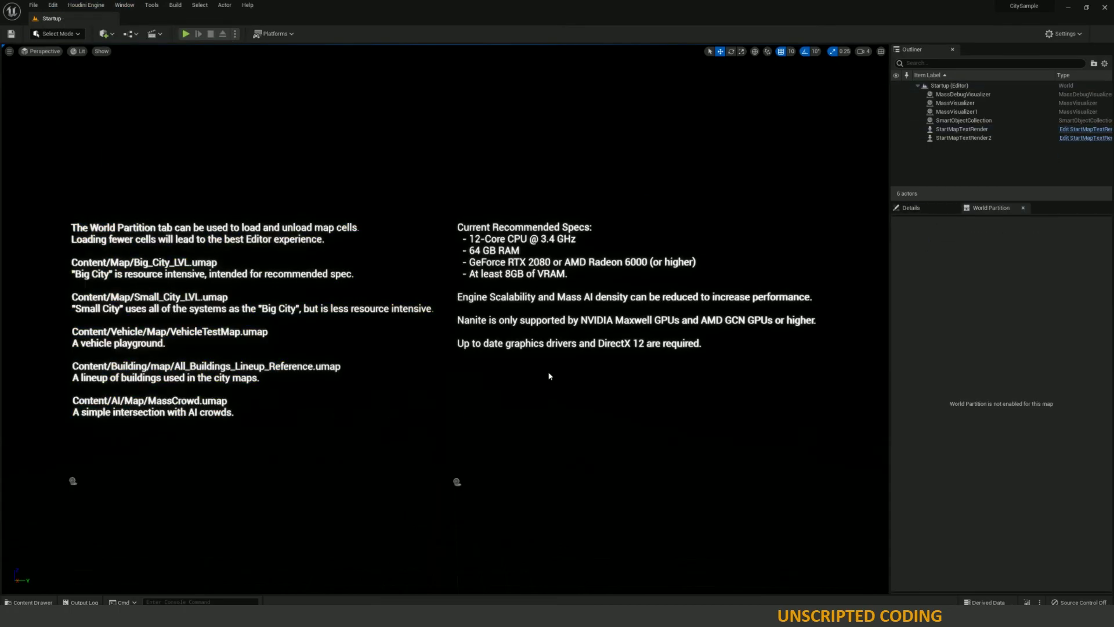
Open the Small_City_LVL level from the project content.
{"action": "left_click", "coordinate": [28, 601]}
{"action": "double_click", "coordinate": [518, 464]}
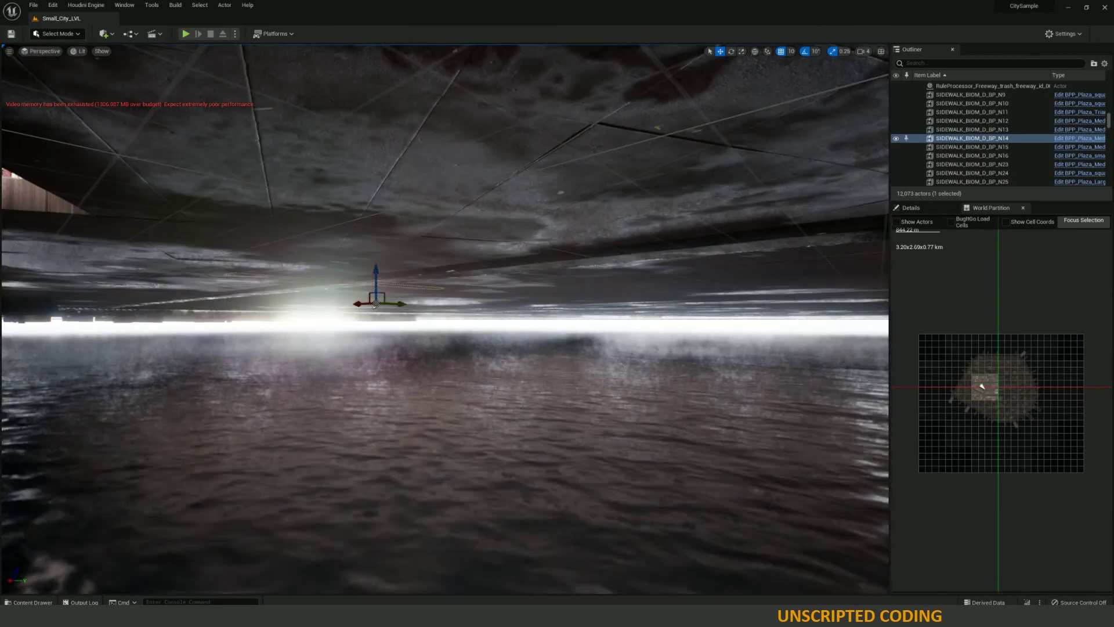
Focus the view on the SIDEWALK_BIOM_D_BP_N14 actor in the plaza, and on the building behind the trees.
{"action": "key", "text": "e"}
{"action": "right_click_drag", "start_coordinate": [112, 127], "coordinate": [232, 127]}
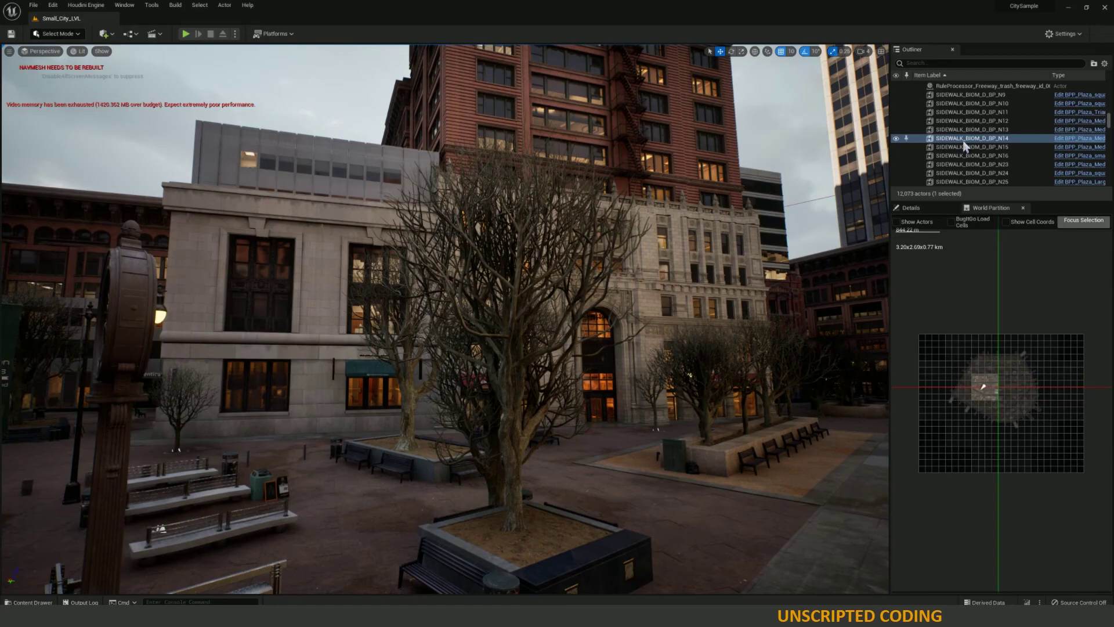
{"action": "double_click", "coordinate": [963, 141]}
{"action": "left_click", "coordinate": [723, 286]}
{"action": "key", "text": "f"}
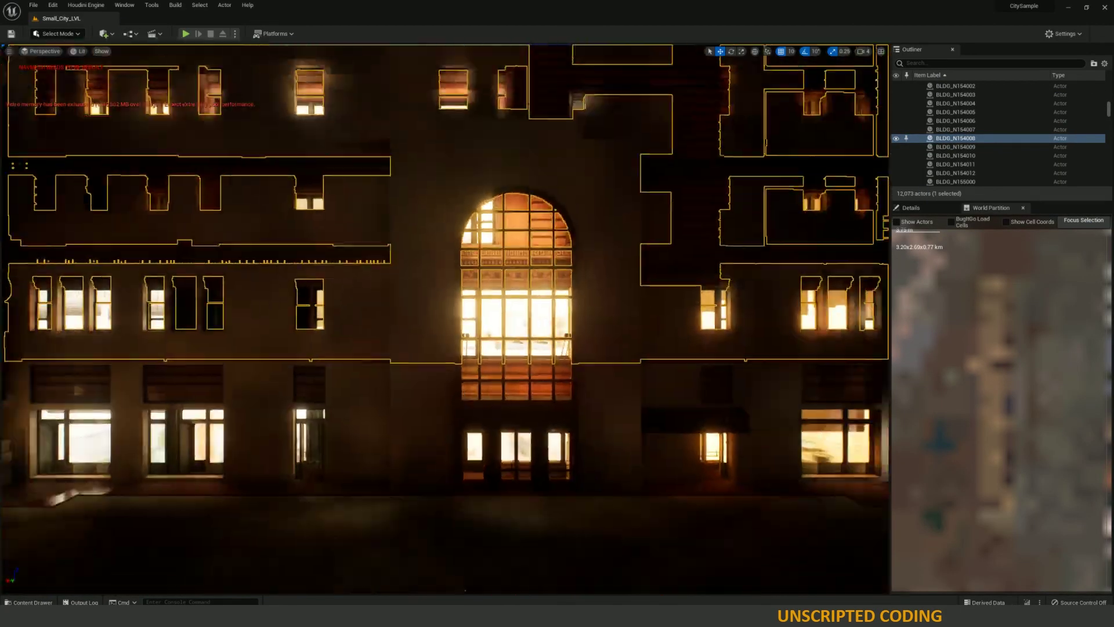
Play the Small_City_LVL level in the editor.
{"action": "right_click", "coordinate": [316, 340]}
{"action": "left_click", "coordinate": [186, 33]}
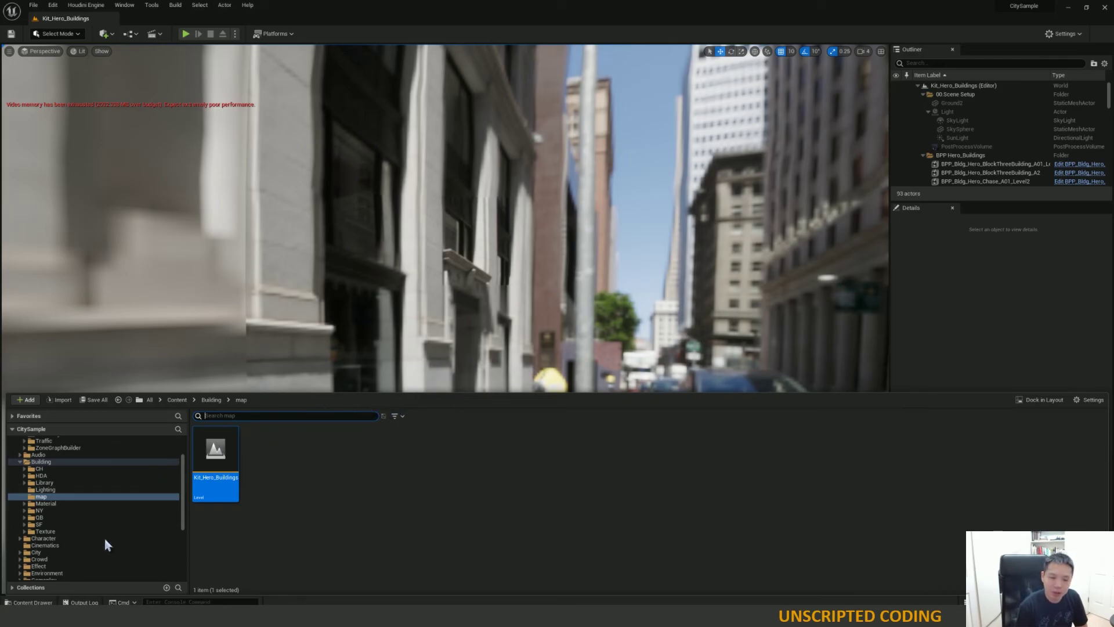
Browse the CitySample content folders and show the levels stored in the top-level Map folder.
{"action": "scroll", "coordinate": [185, 464], "scroll_direction": "up", "scroll_amount": 3}
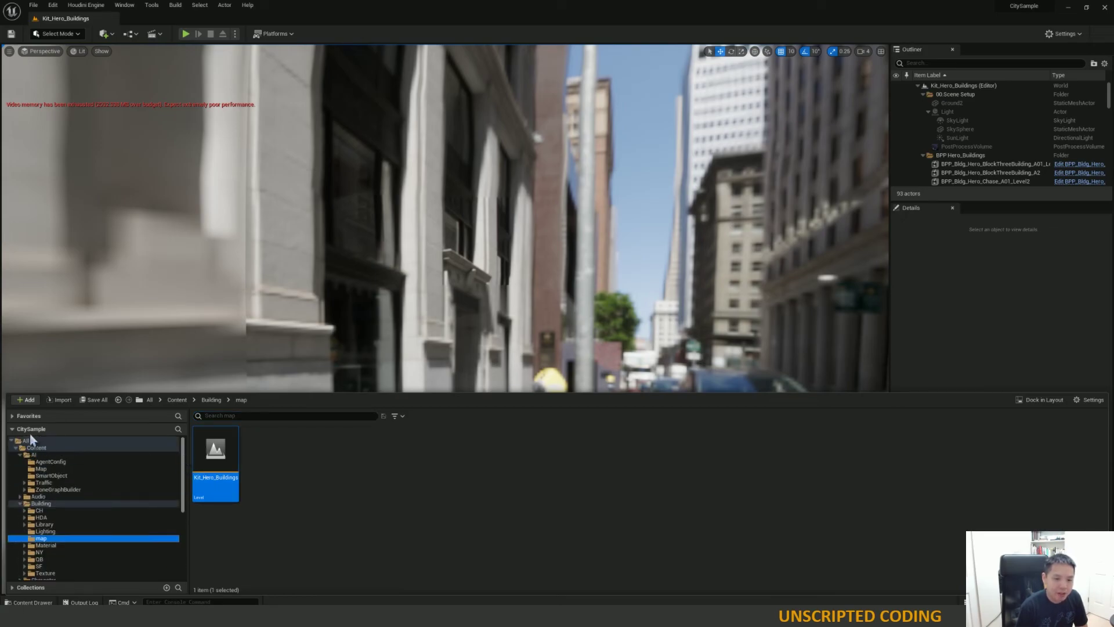
{"action": "left_click", "coordinate": [36, 602]}
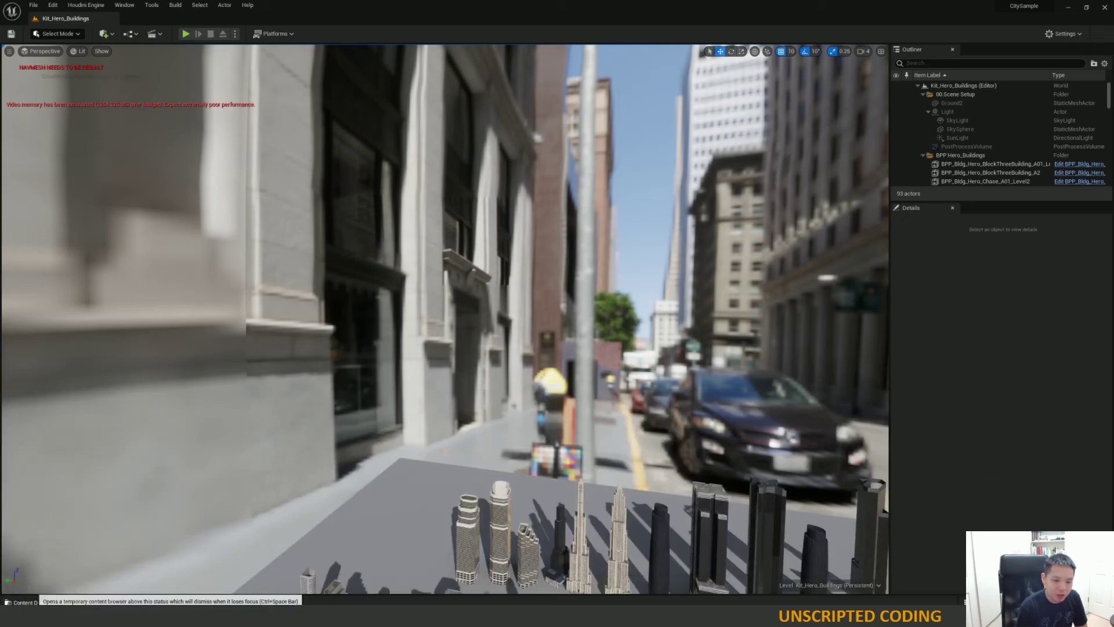
{"action": "left_click", "coordinate": [36, 601]}
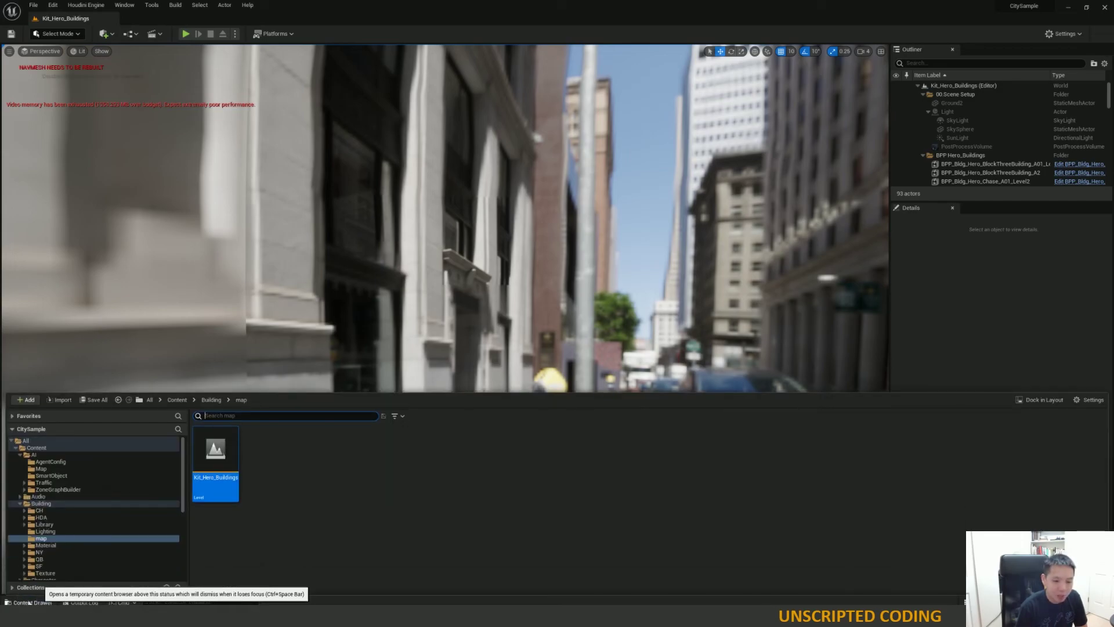
{"action": "scroll", "coordinate": [177, 511], "scroll_direction": "down", "scroll_amount": 5}
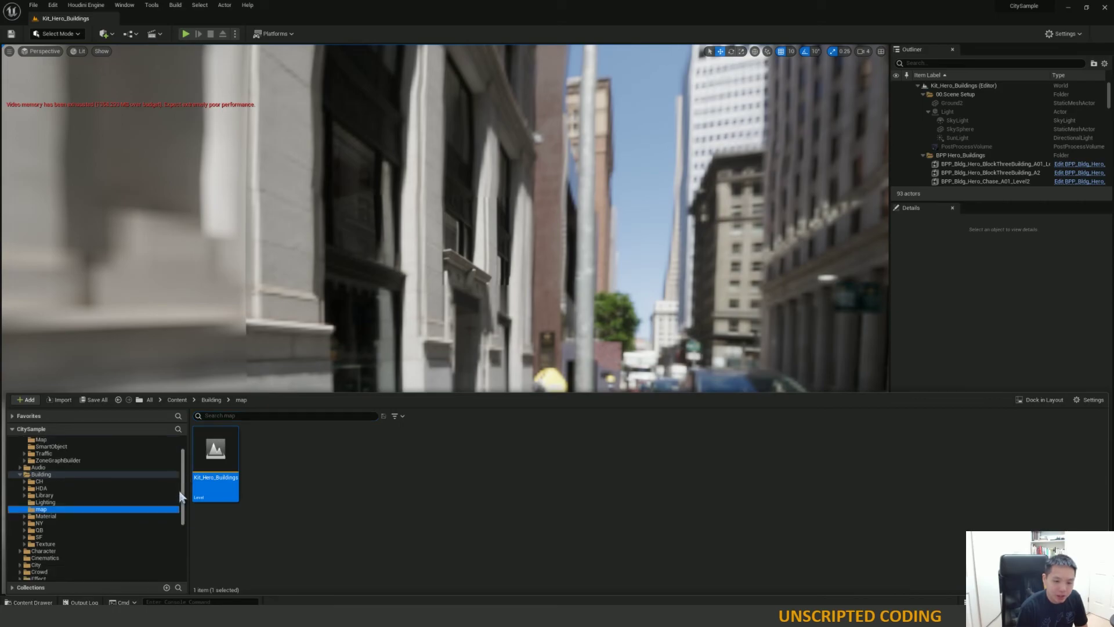
{"action": "scroll", "coordinate": [174, 529], "scroll_direction": "down", "scroll_amount": 1}
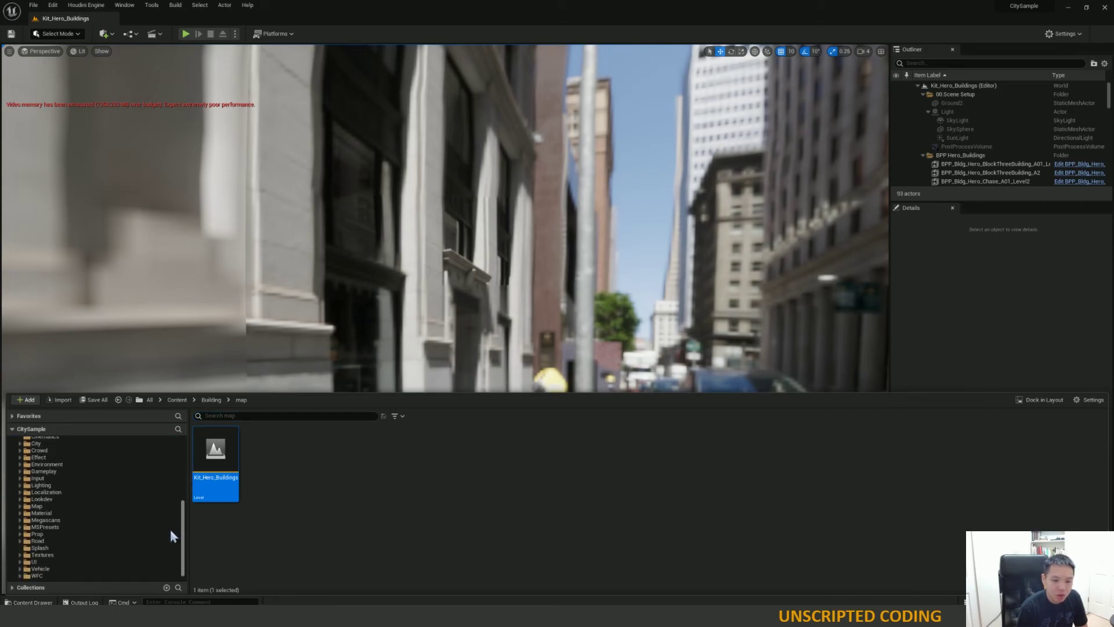
{"action": "left_click", "coordinate": [20, 506]}
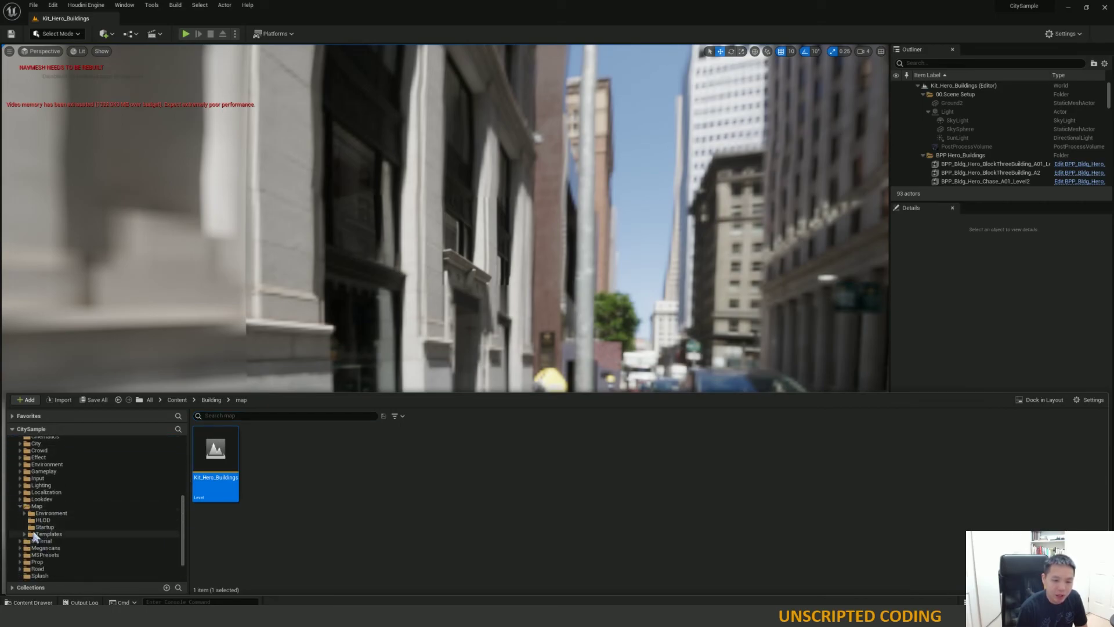
{"action": "left_click", "coordinate": [36, 506]}
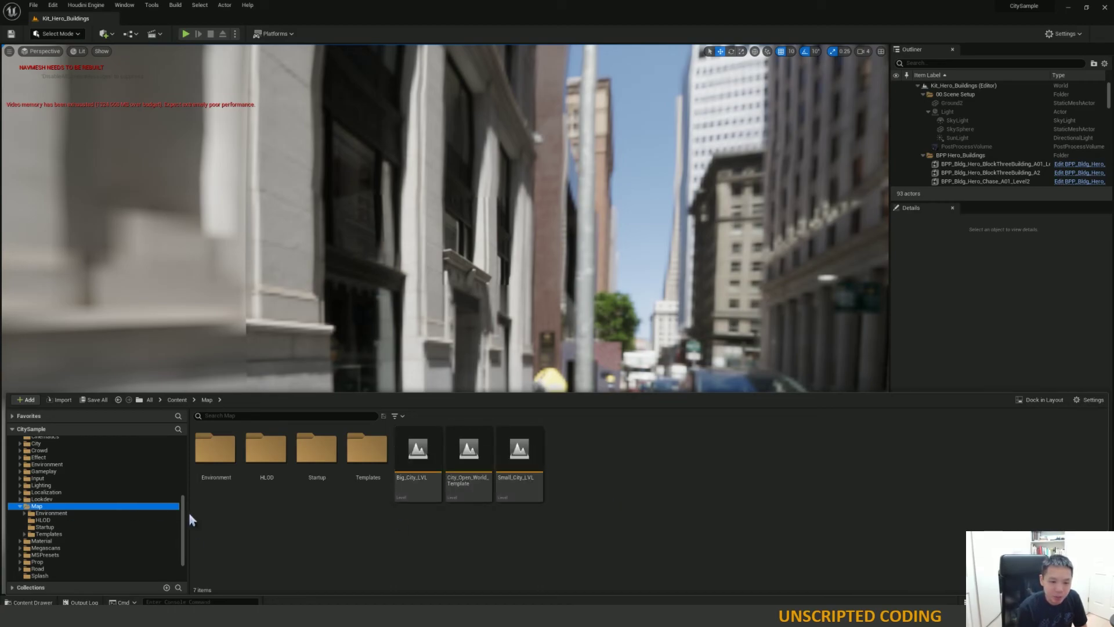
Inspect the levels in the AI folder's Map subfolder, look through the remaining content folders, and close the content browser.
{"action": "left_click_drag", "start_coordinate": [181, 511], "coordinate": [183, 462]}
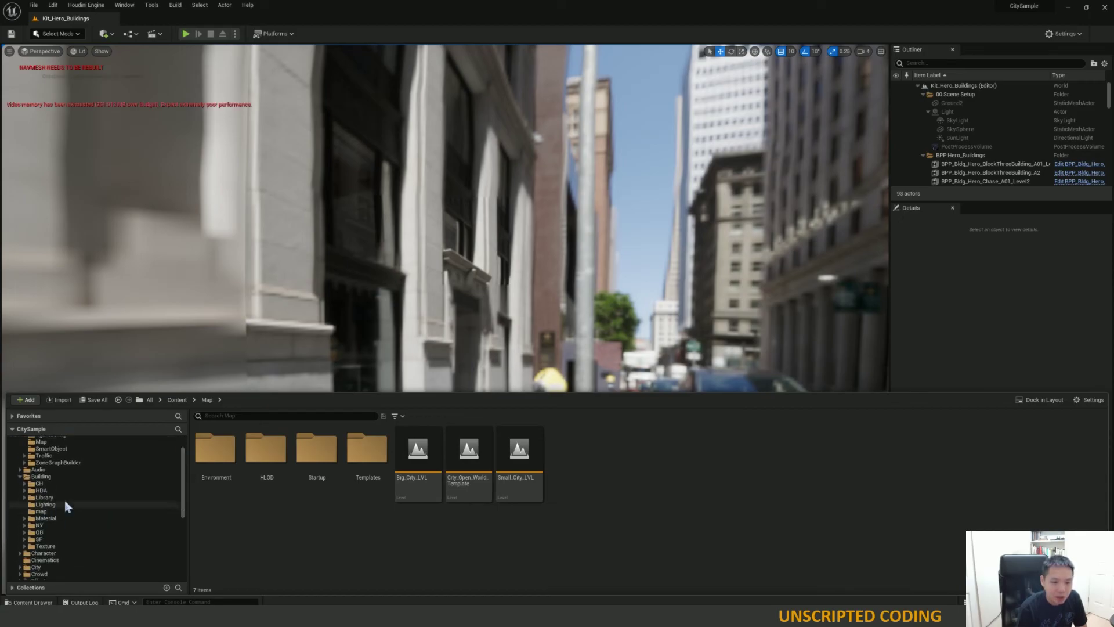
{"action": "scroll", "coordinate": [64, 501], "scroll_direction": "up", "scroll_amount": 1}
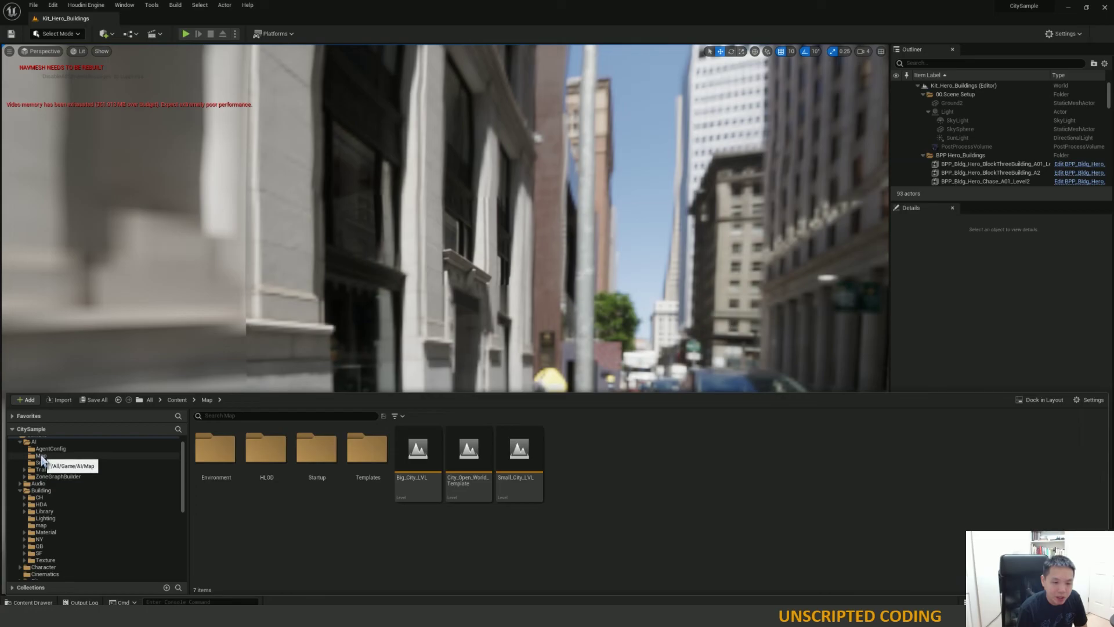
{"action": "left_click", "coordinate": [102, 456]}
{"action": "mouse_move", "coordinate": [264, 473]}
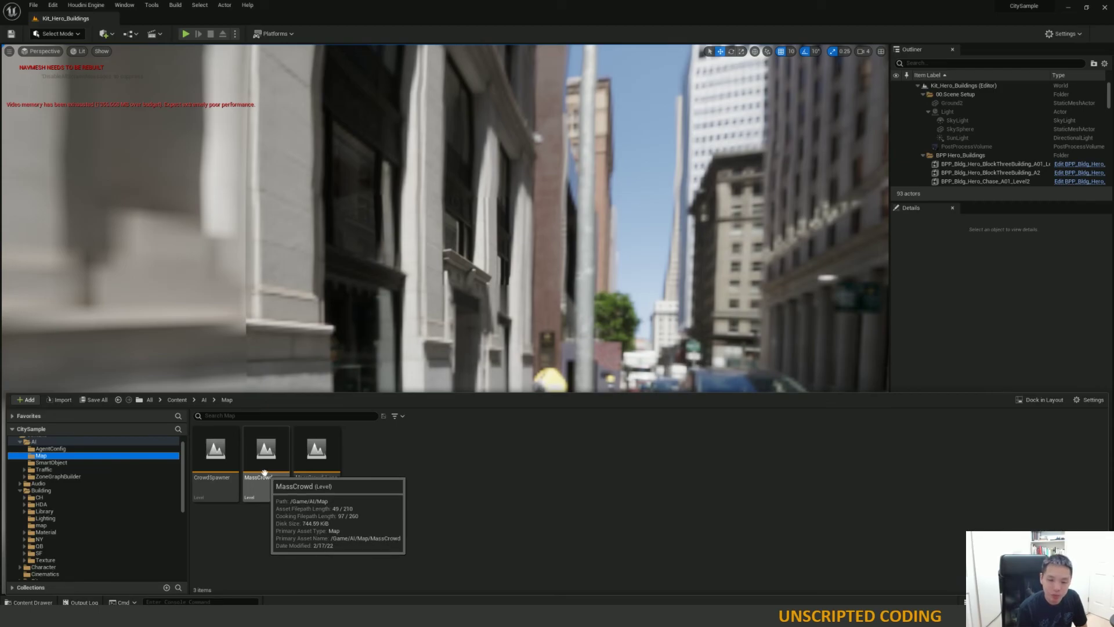
{"action": "scroll", "coordinate": [93, 542], "scroll_direction": "down", "scroll_amount": 5}
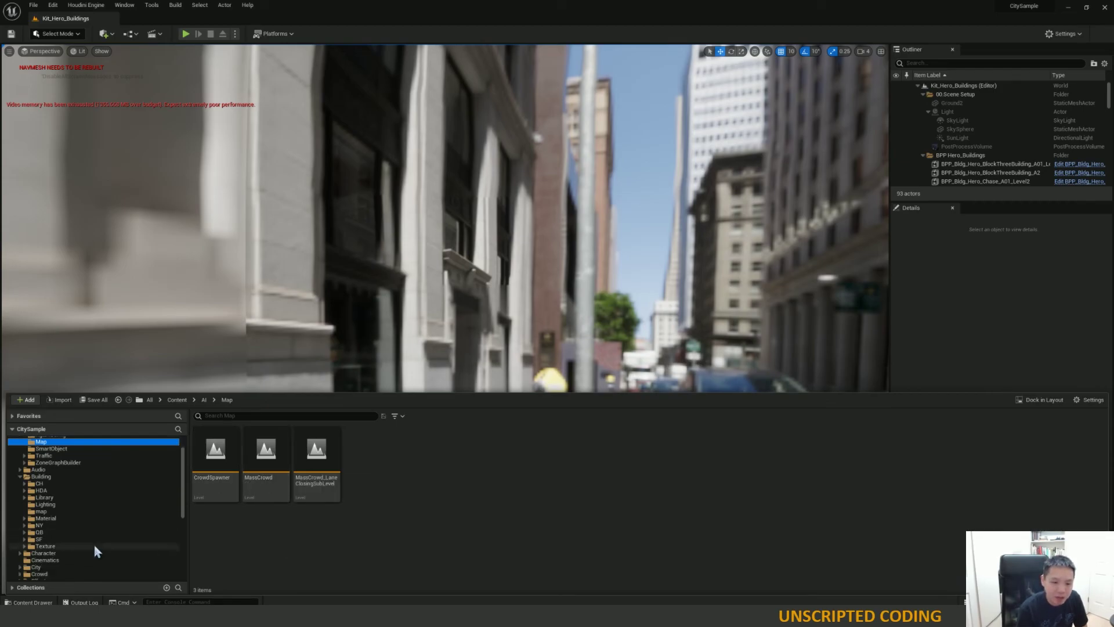
{"action": "scroll", "coordinate": [87, 551], "scroll_direction": "down", "scroll_amount": 6}
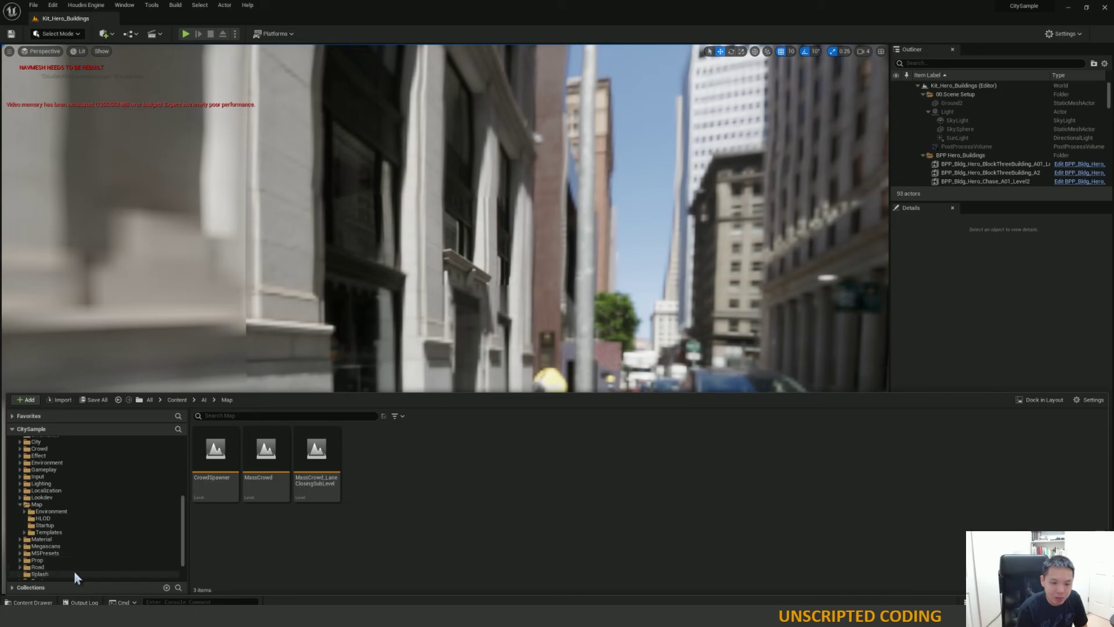
{"action": "scroll", "coordinate": [73, 568], "scroll_direction": "up", "scroll_amount": 6}
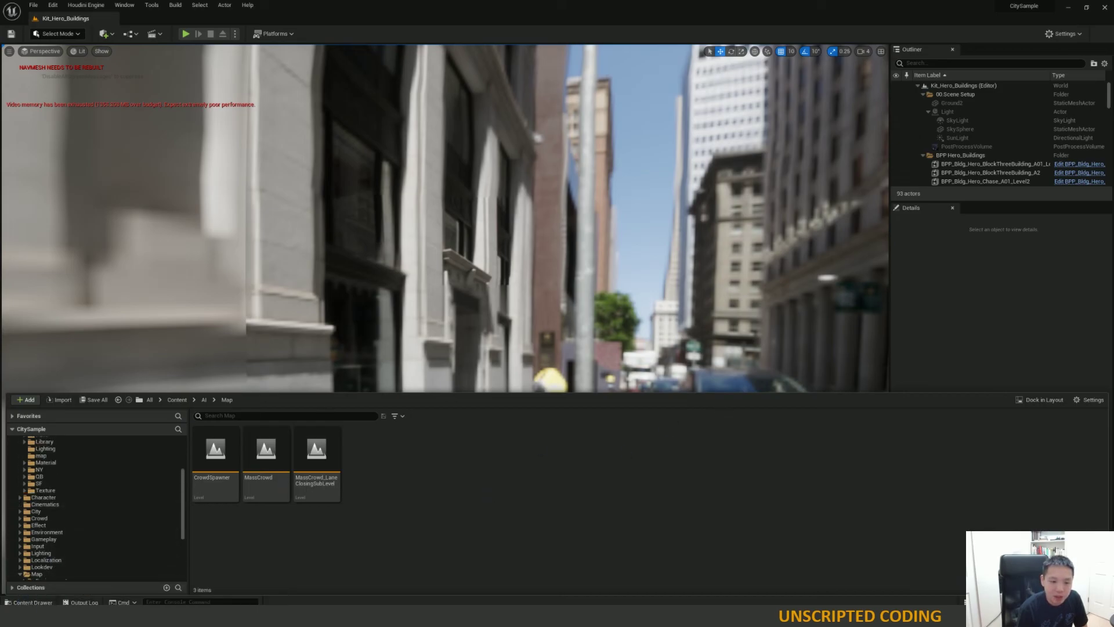
{"action": "left_click", "coordinate": [24, 603]}
Examine the street backdrop around the Kit_Hero_Buildings level and the rows of buildings on its ground plane.
{"action": "right_click_drag", "start_coordinate": [444, 319], "coordinate": [522, 285]}
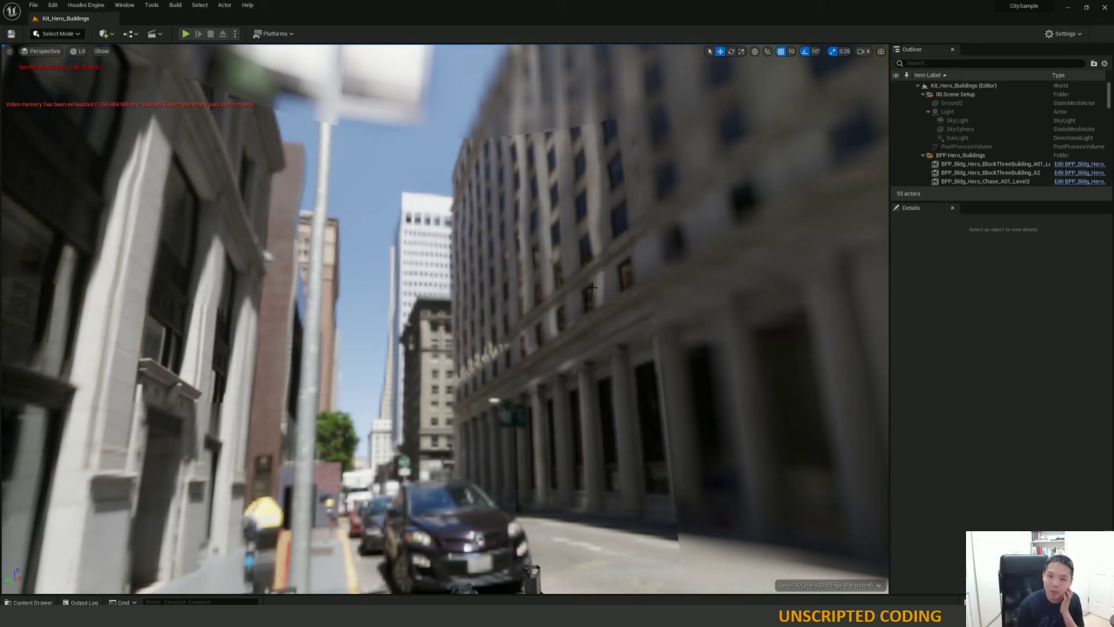
{"action": "right_click_drag", "start_coordinate": [483, 315], "coordinate": [702, 336]}
{"action": "right_click_drag", "start_coordinate": [580, 354], "coordinate": [522, 325]}
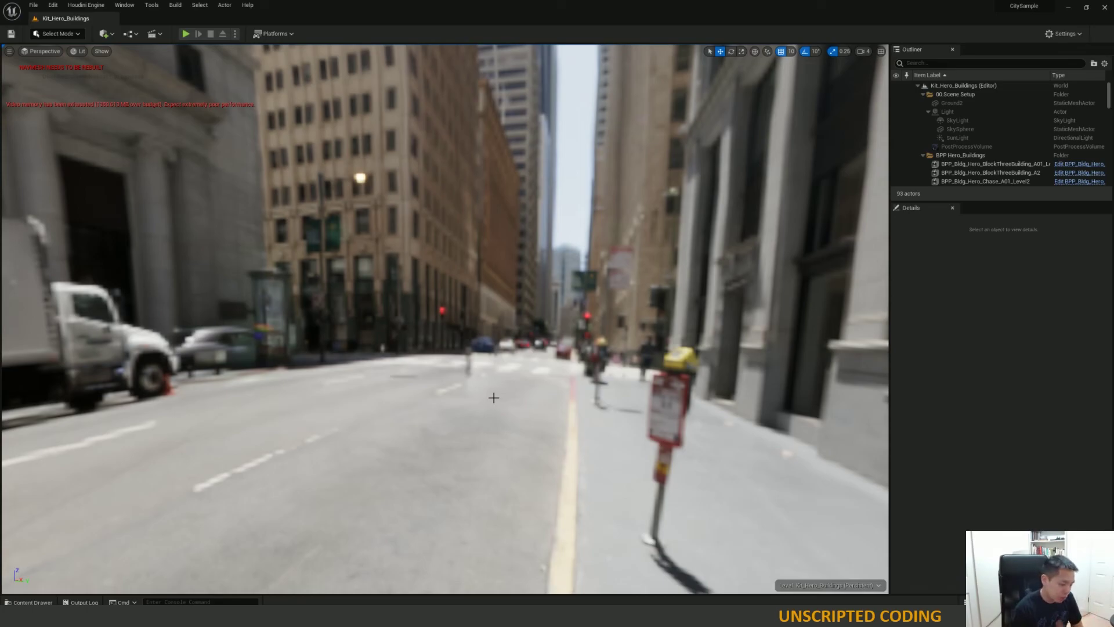
{"action": "right_click_drag", "start_coordinate": [471, 466], "coordinate": [783, 557]}
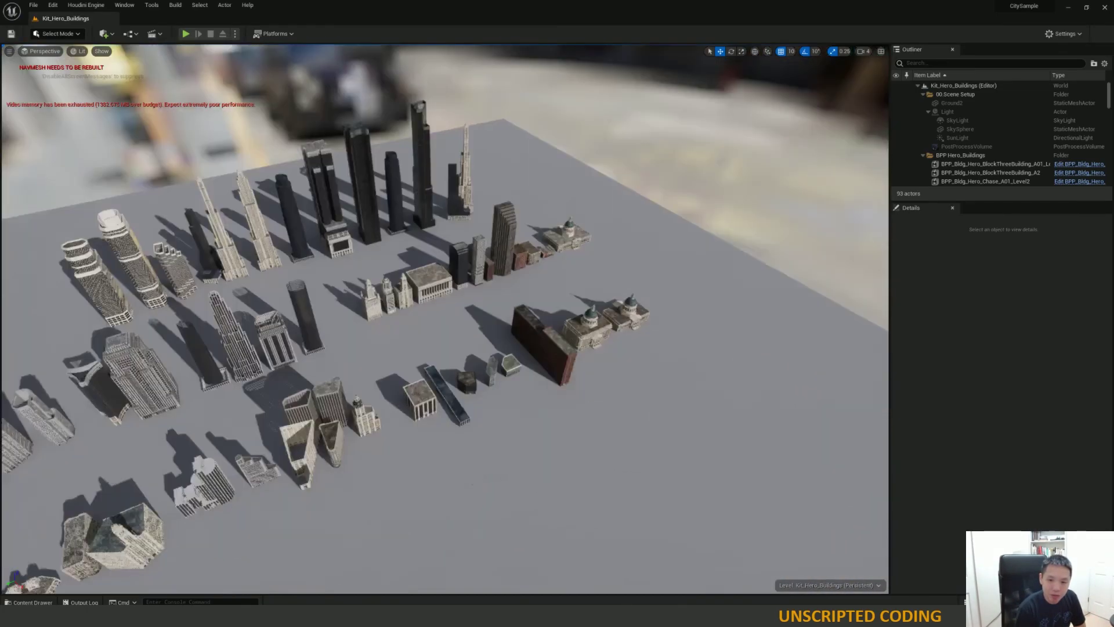
{"action": "right_click_drag", "start_coordinate": [286, 279], "coordinate": [199, 410]}
{"action": "right_click_drag", "start_coordinate": [427, 299], "coordinate": [423, 300]}
{"action": "key", "text": "w"}
{"action": "right_click_drag", "start_coordinate": [382, 417], "coordinate": [360, 220]}
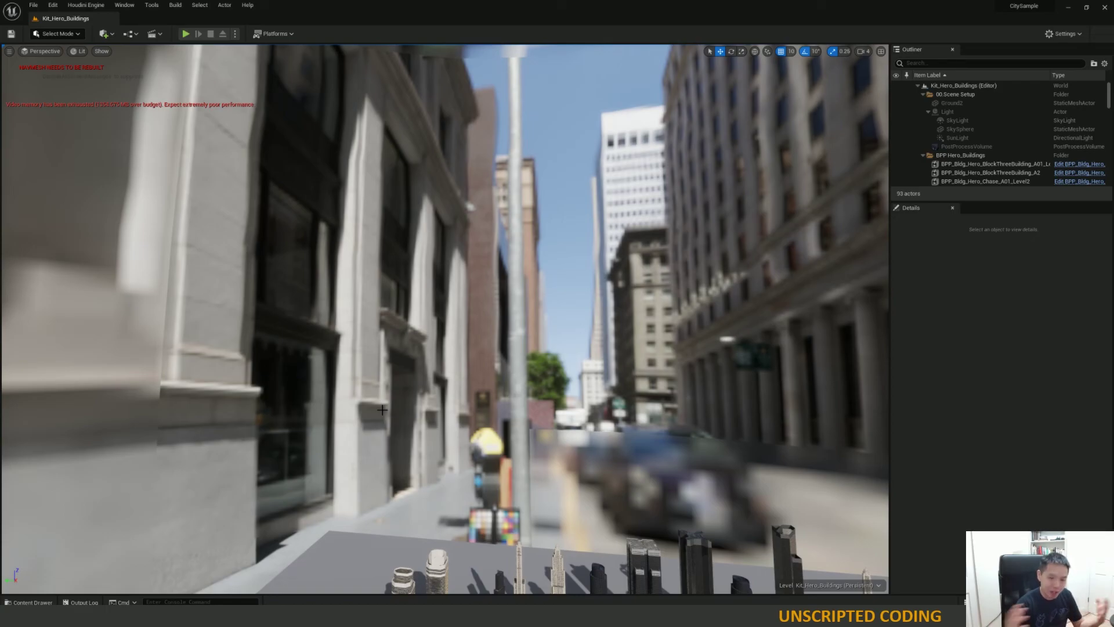
{"action": "right_click_drag", "start_coordinate": [383, 409], "coordinate": [597, 532]}
{"action": "right_click_drag", "start_coordinate": [483, 294], "coordinate": [431, 459]}
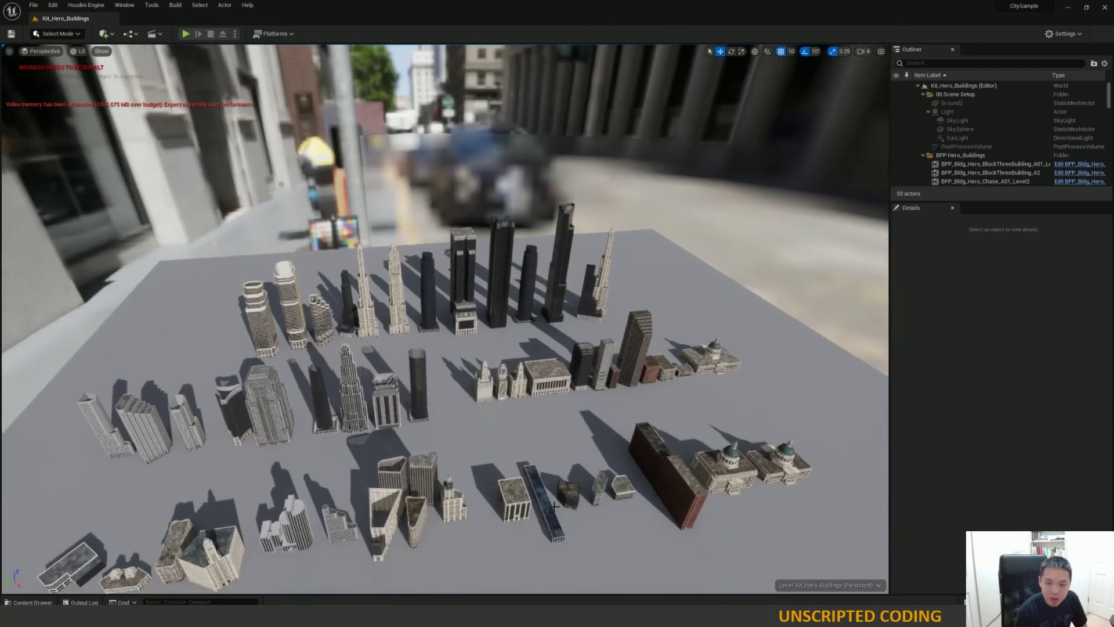
{"action": "right_click_drag", "start_coordinate": [509, 543], "coordinate": [431, 459]}
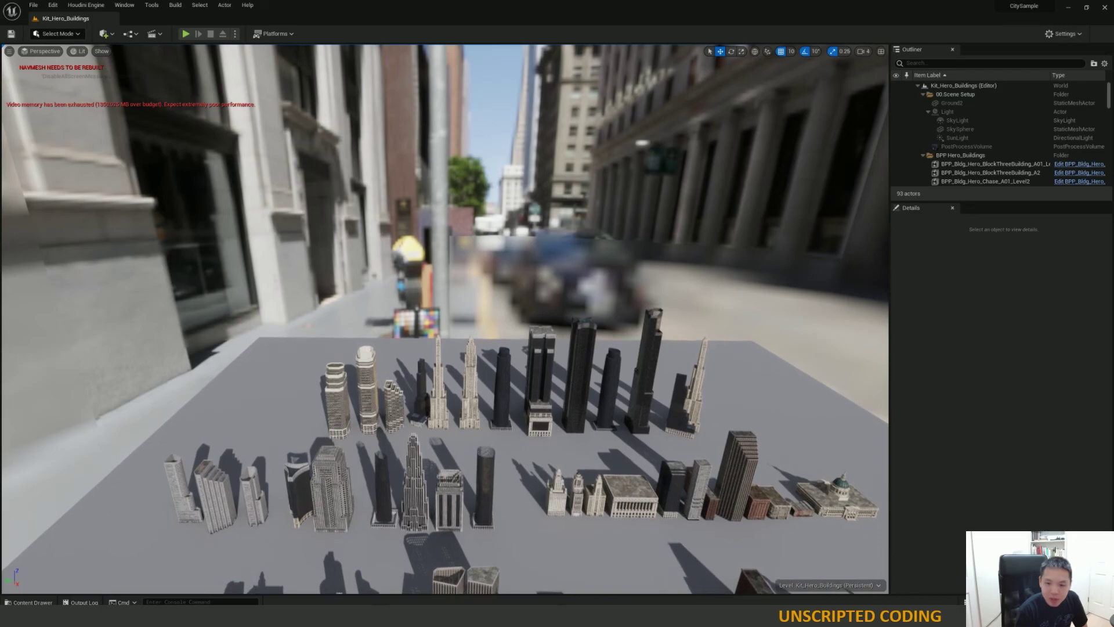
{"action": "right_click_drag", "start_coordinate": [697, 438], "coordinate": [824, 499]}
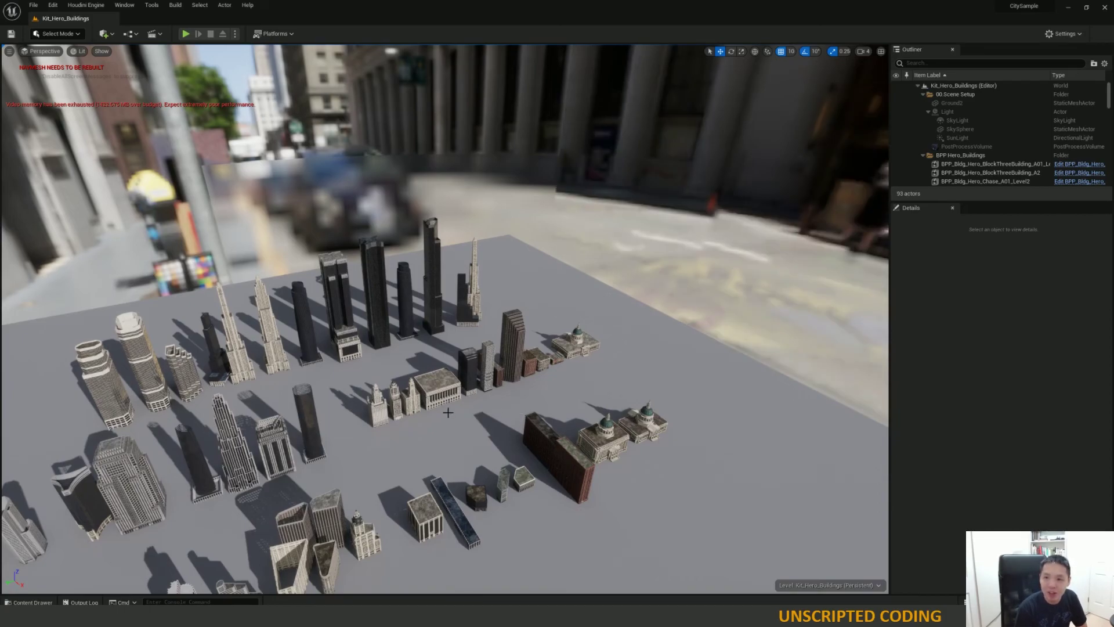
{"action": "right_click_drag", "start_coordinate": [420, 432], "coordinate": [419, 432]}
{"action": "right_click_drag", "start_coordinate": [461, 369], "coordinate": [461, 368]}
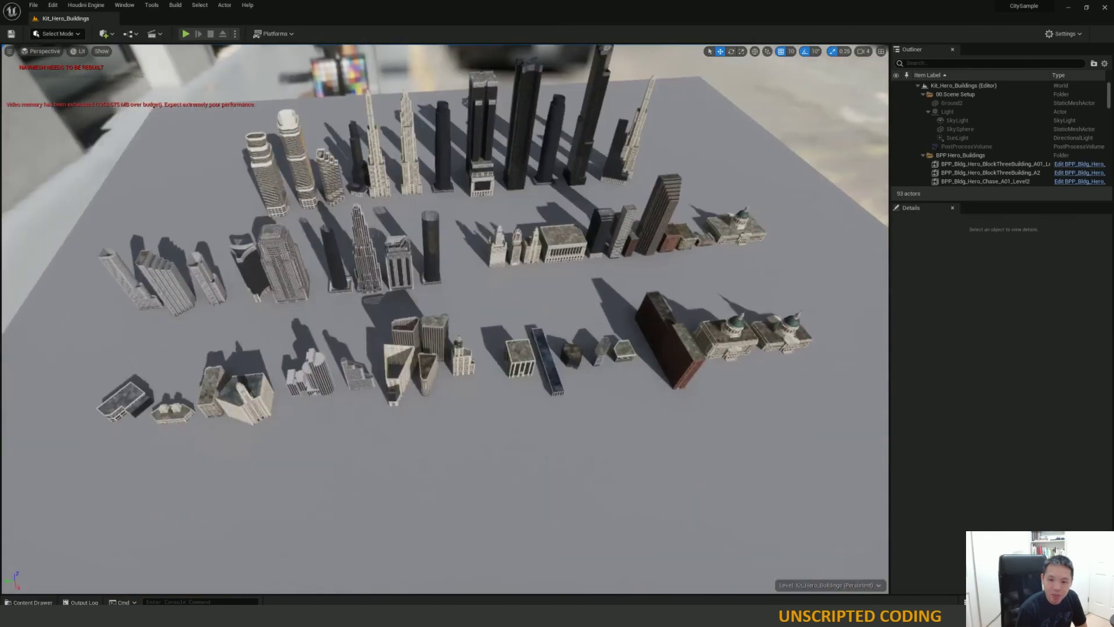
Examine the three rows of hero buildings more closely, from the front and from an angle.
{"action": "scroll", "coordinate": [636, 460], "scroll_direction": "up", "scroll_amount": 3}
{"action": "scroll", "coordinate": [620, 460], "scroll_direction": "up", "scroll_amount": 3}
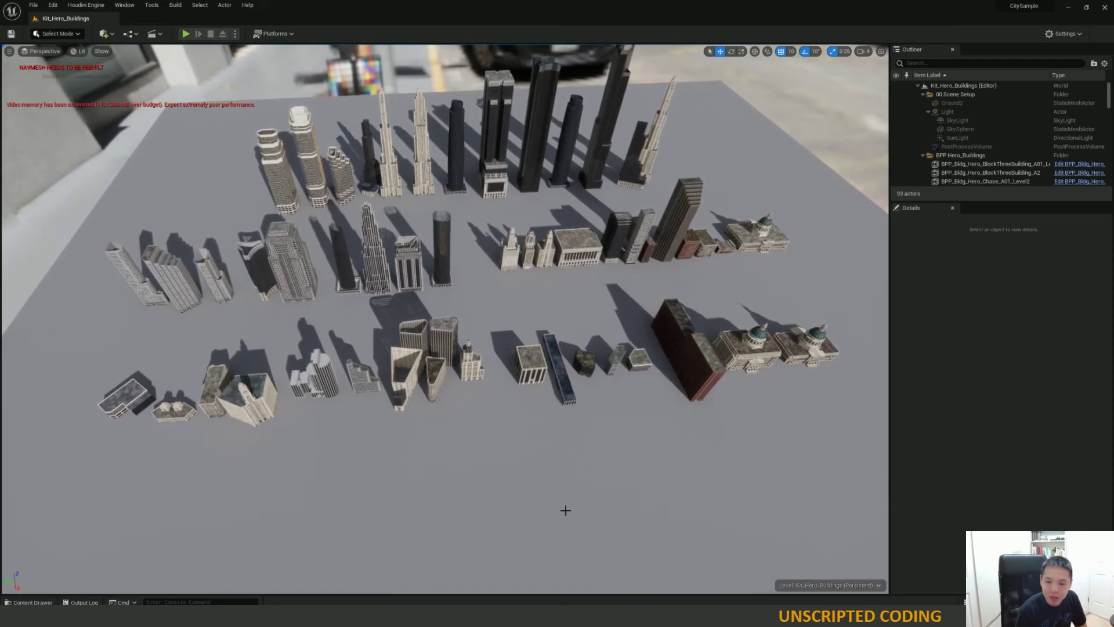
{"action": "right_click_drag", "start_coordinate": [512, 503], "coordinate": [512, 503]}
{"action": "scroll", "coordinate": [509, 497], "scroll_direction": "up", "scroll_amount": 1}
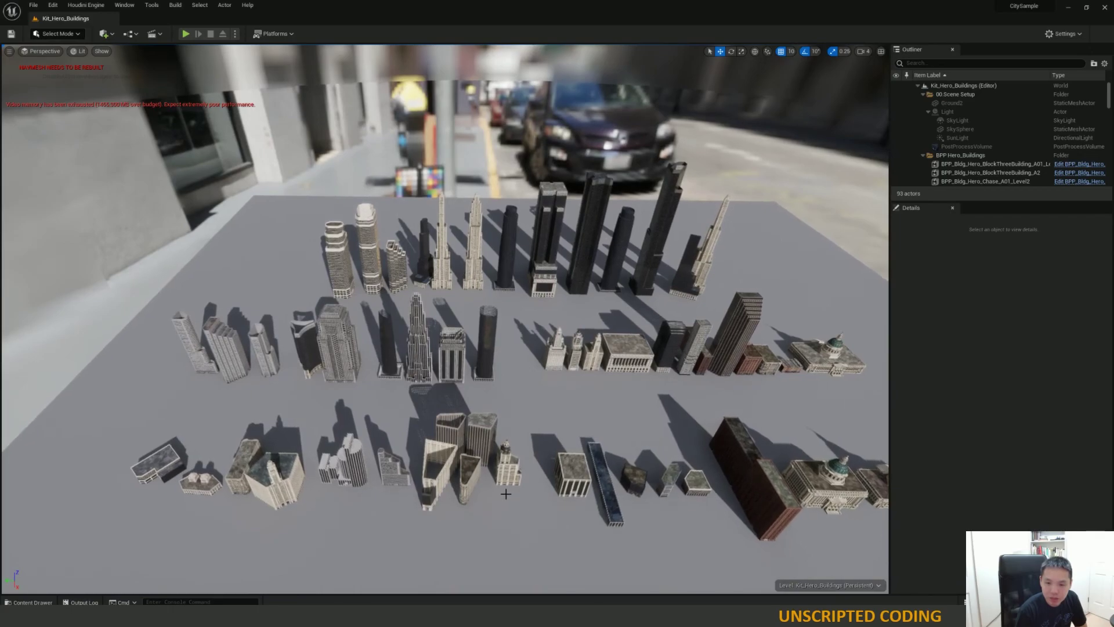
{"action": "scroll", "coordinate": [504, 487], "scroll_direction": "up", "scroll_amount": 1}
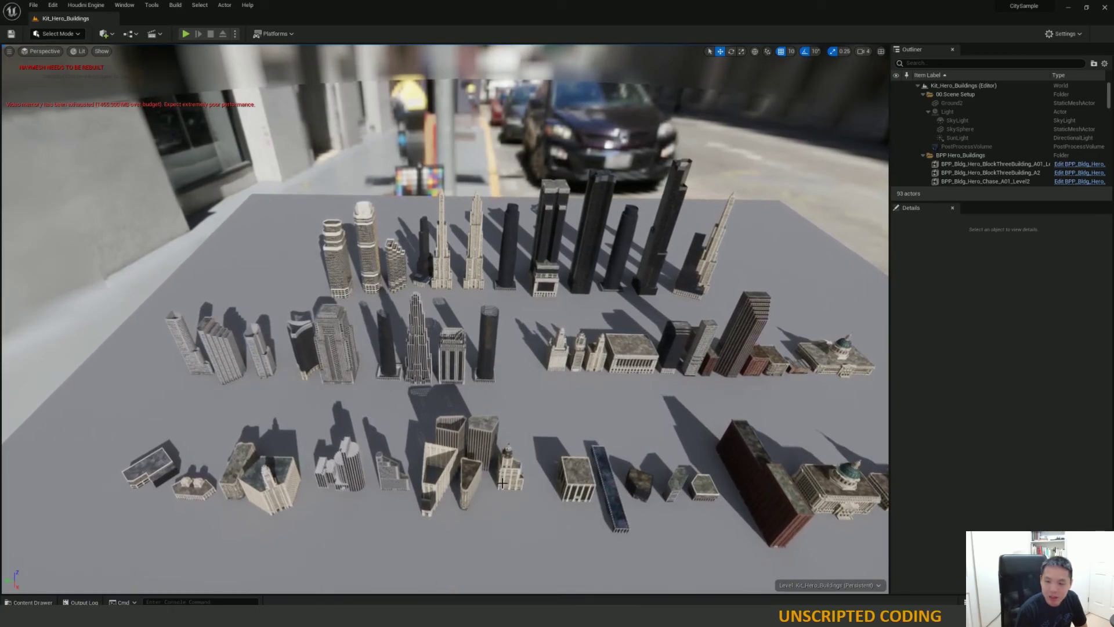
{"action": "scroll", "coordinate": [500, 475], "scroll_direction": "up", "scroll_amount": 2}
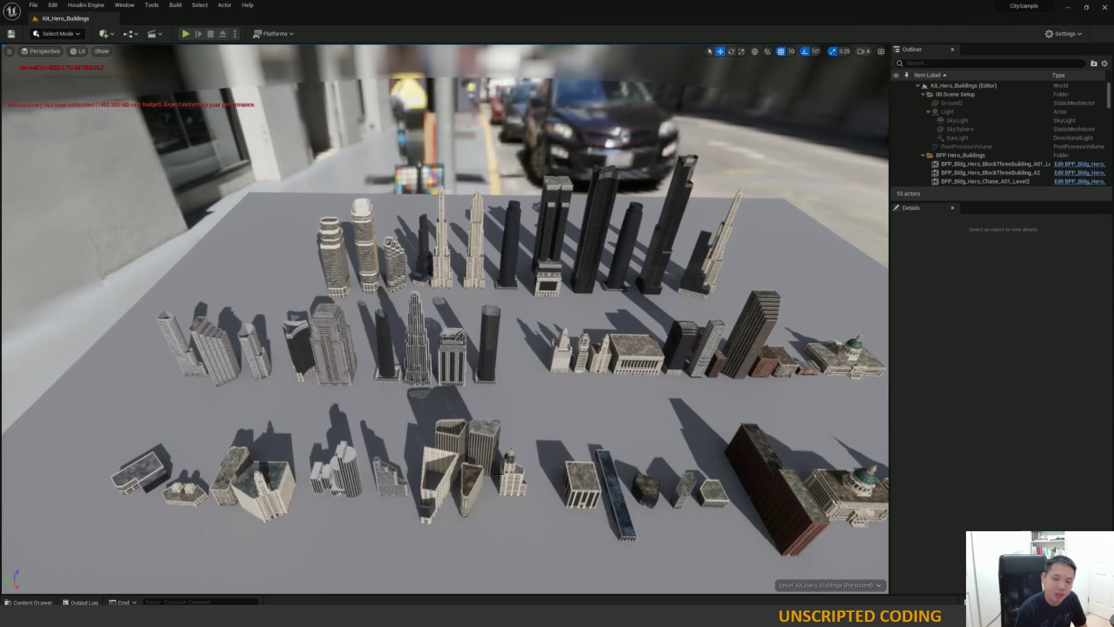
{"action": "scroll", "coordinate": [495, 465], "scroll_direction": "up", "scroll_amount": 2}
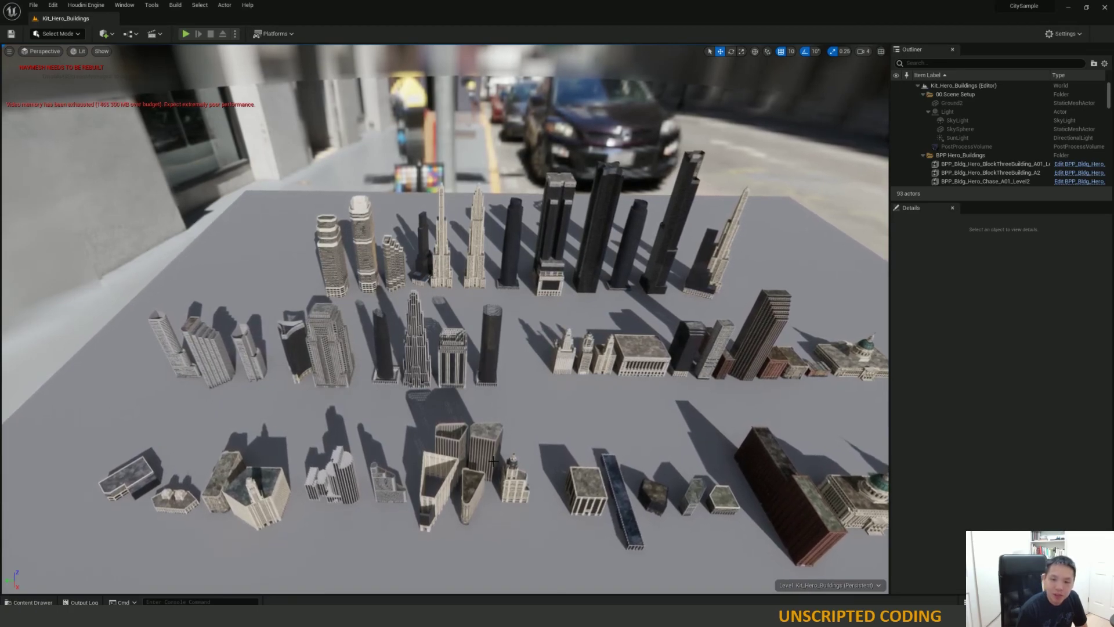
{"action": "scroll", "coordinate": [491, 460], "scroll_direction": "up", "scroll_amount": 1}
{"action": "scroll", "coordinate": [490, 455], "scroll_direction": "up", "scroll_amount": 2}
{"action": "scroll", "coordinate": [487, 447], "scroll_direction": "up", "scroll_amount": 2}
{"action": "scroll", "coordinate": [477, 443], "scroll_direction": "up", "scroll_amount": 2}
{"action": "scroll", "coordinate": [479, 444], "scroll_direction": "up", "scroll_amount": 2}
{"action": "right_click_drag", "start_coordinate": [480, 444], "coordinate": [620, 453]}
{"action": "scroll", "coordinate": [417, 418], "scroll_direction": "up", "scroll_amount": 2}
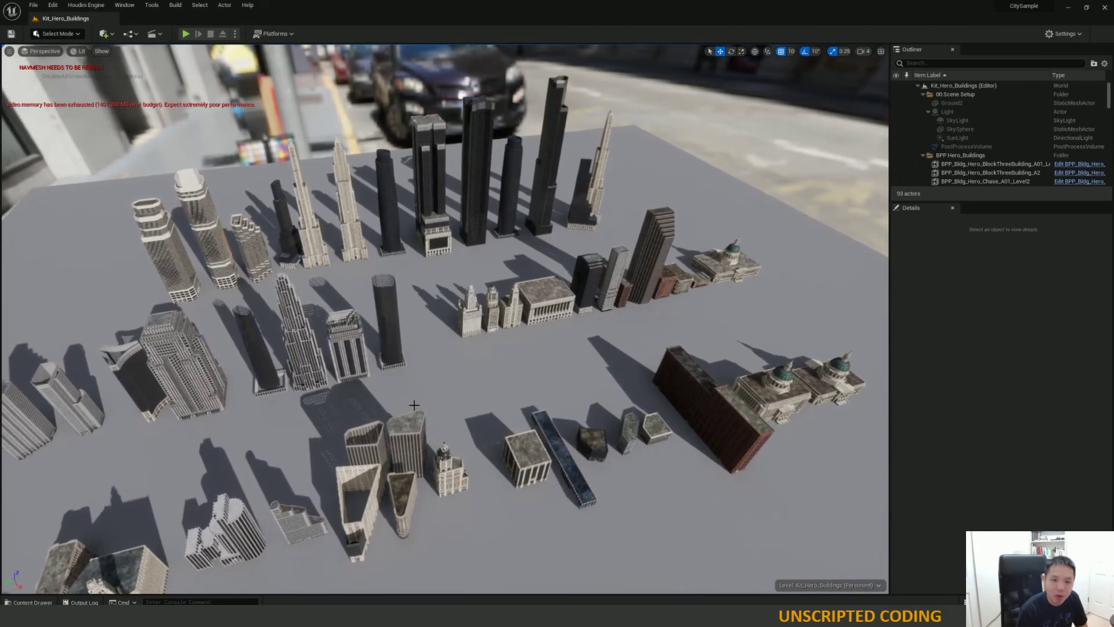
{"action": "scroll", "coordinate": [412, 397], "scroll_direction": "up", "scroll_amount": 2}
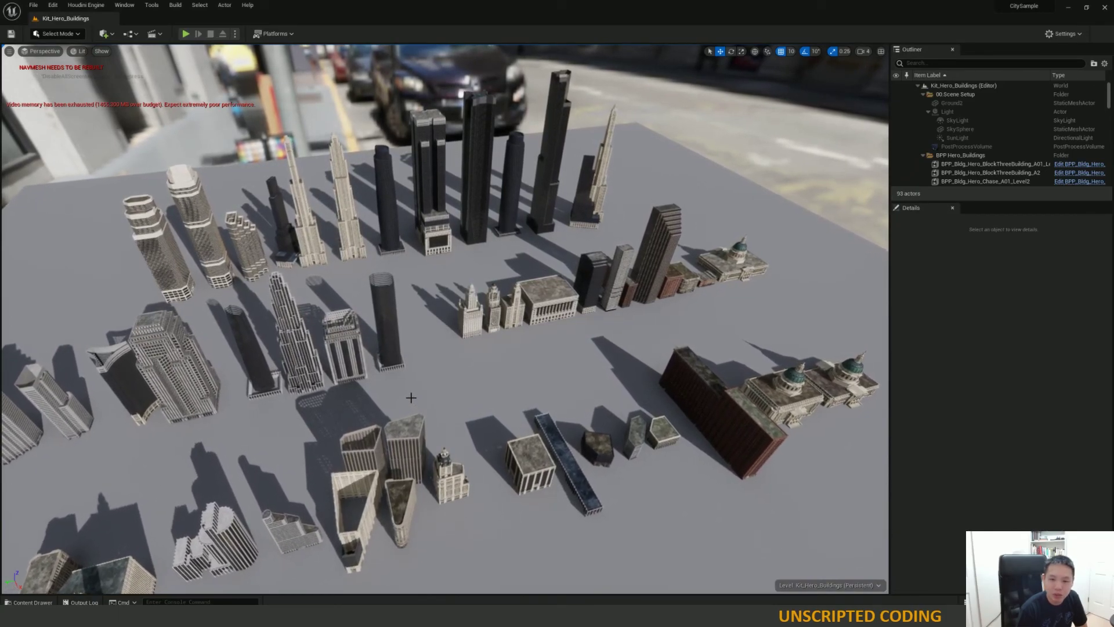
{"action": "scroll", "coordinate": [409, 391], "scroll_direction": "up", "scroll_amount": 1}
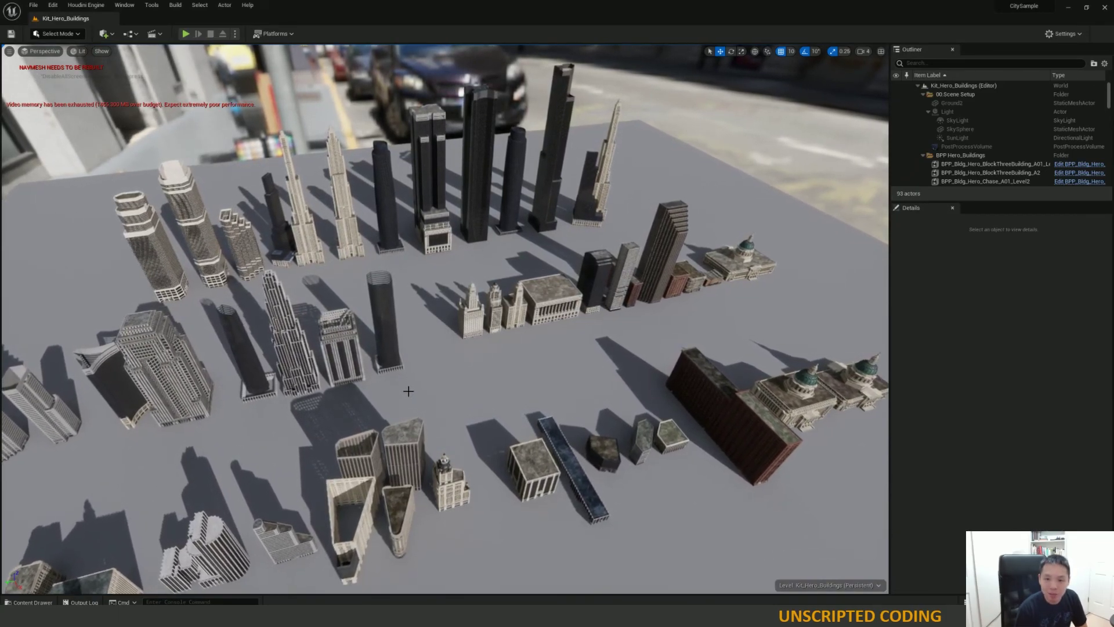
{"action": "scroll", "coordinate": [406, 395], "scroll_direction": "up", "scroll_amount": 1}
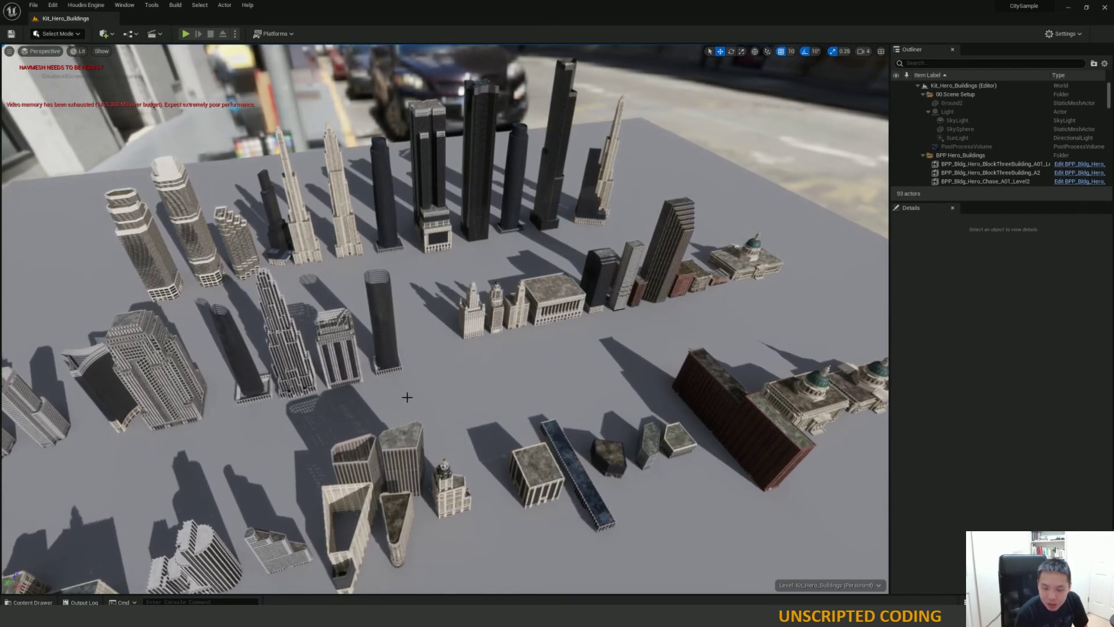
{"action": "scroll", "coordinate": [406, 397], "scroll_direction": "up", "scroll_amount": 1}
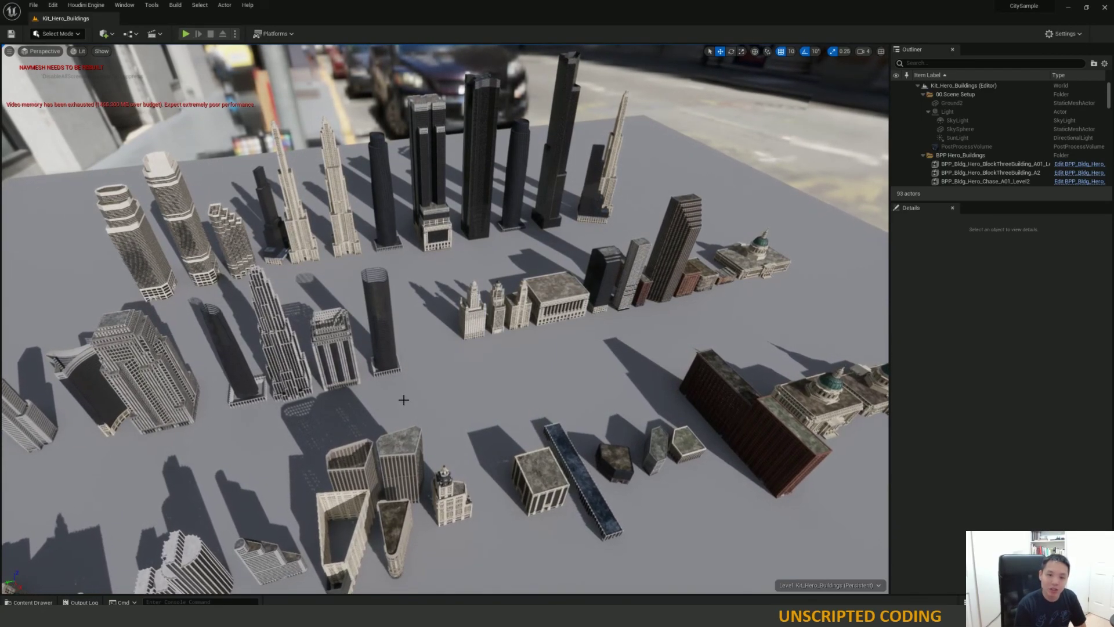
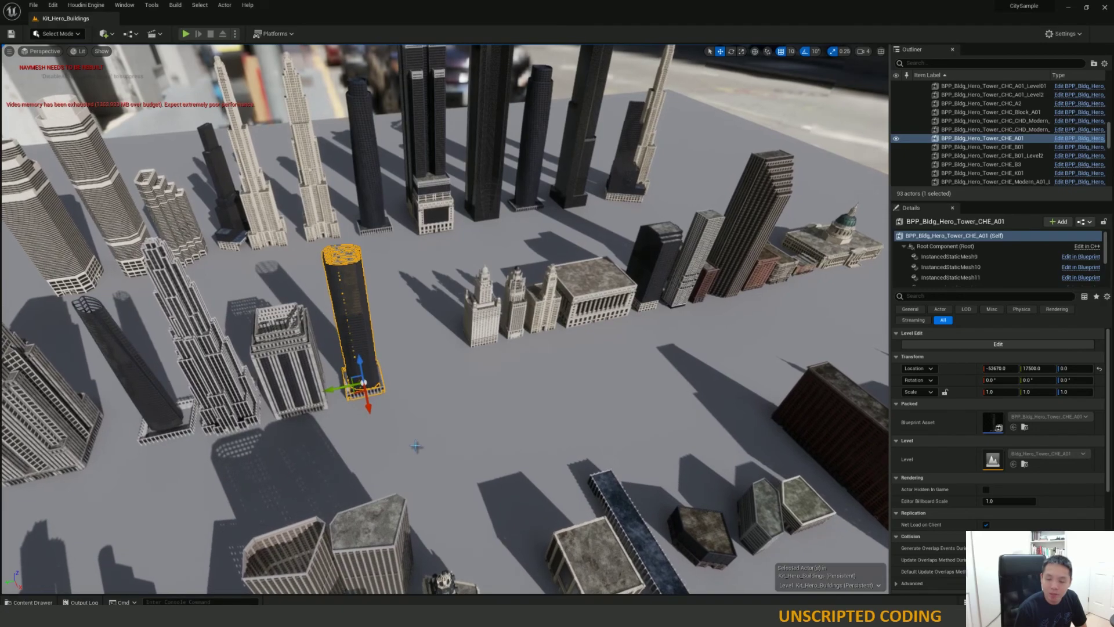
Inspect the selected BPP_Bldg_Hero_Tower_CHE_A01 tower and its neighbouring buildings up close.
{"action": "scroll", "coordinate": [416, 446], "scroll_direction": "up", "scroll_amount": 4}
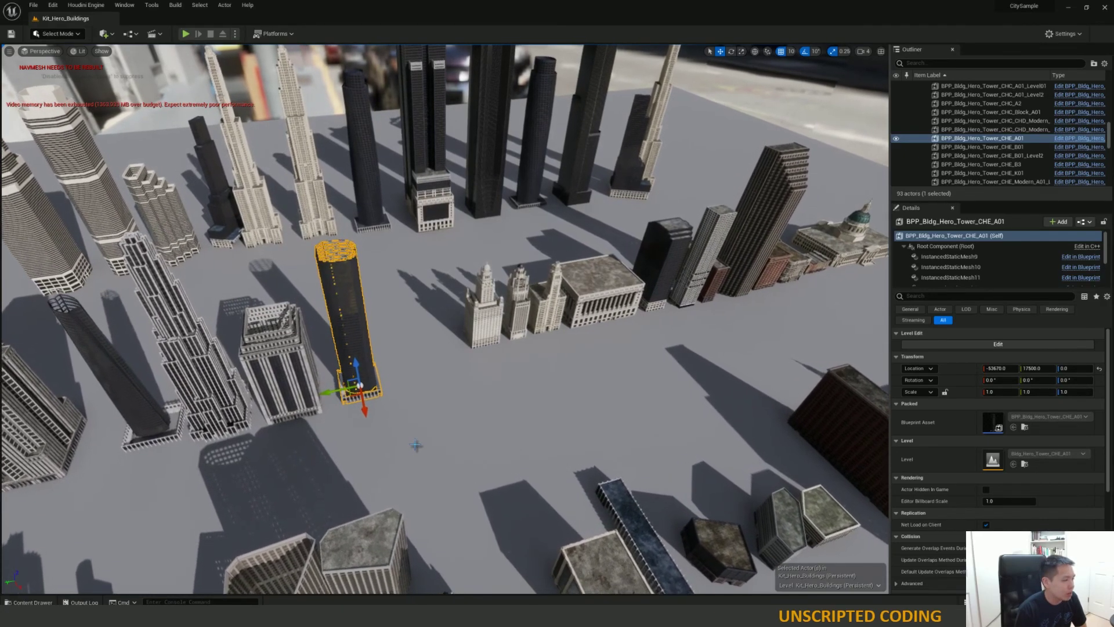
{"action": "scroll", "coordinate": [415, 443], "scroll_direction": "up", "scroll_amount": 3}
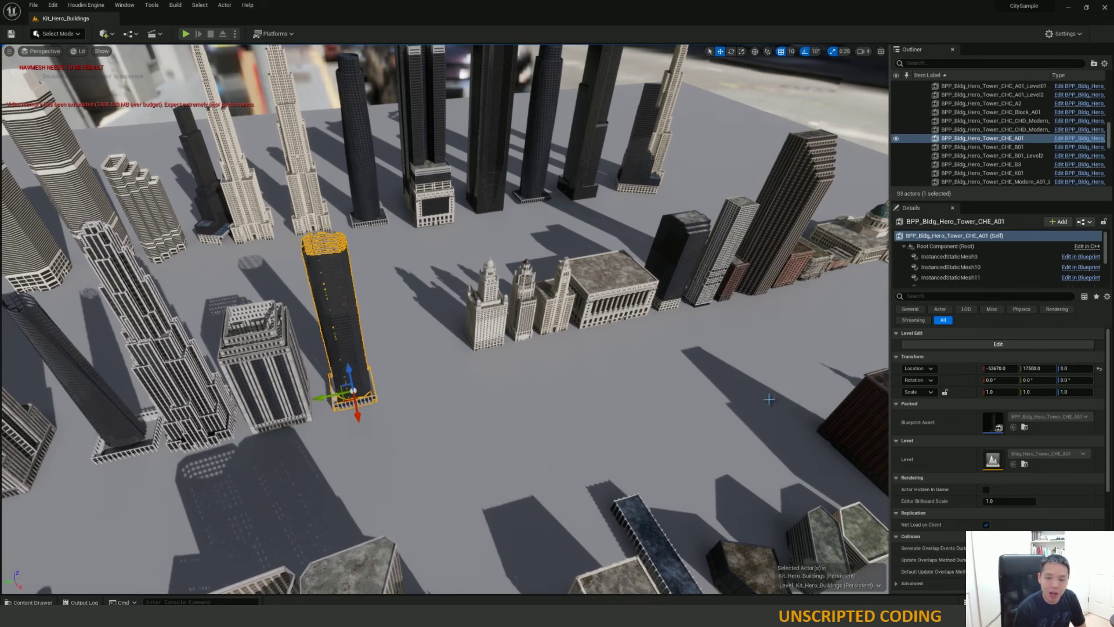
{"action": "scroll", "coordinate": [765, 398], "scroll_direction": "up", "scroll_amount": 2}
{"action": "scroll", "coordinate": [764, 399], "scroll_direction": "up", "scroll_amount": 2}
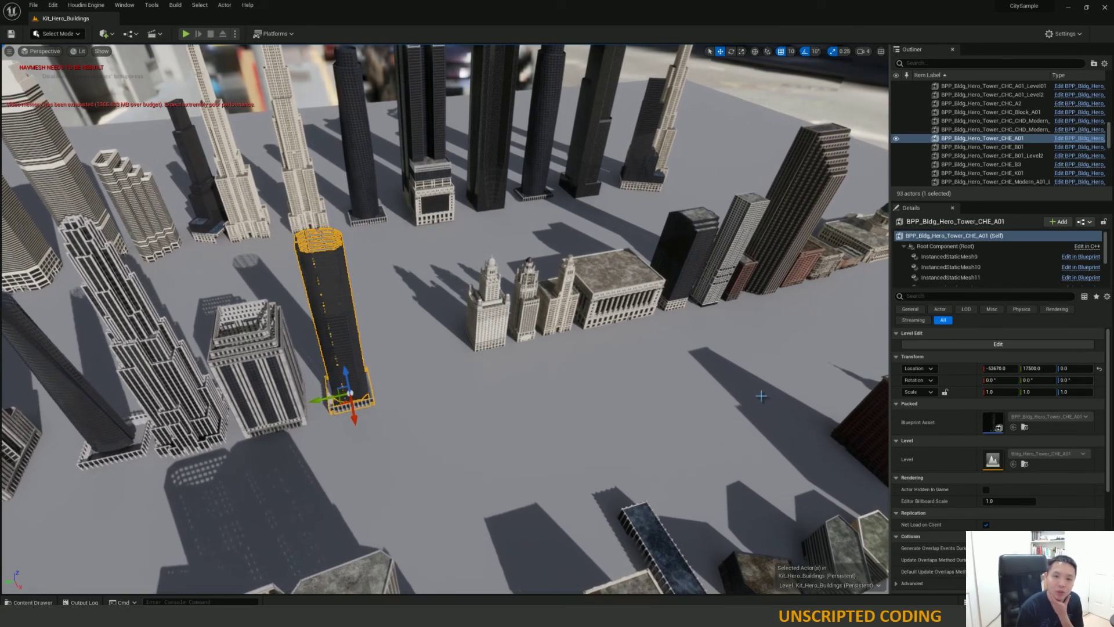
Review the selected BPP_Bldg_Hero_Tower_CHE_A01 tower's transform, packed blueprint, level, rendering and collision properties.
{"action": "scroll", "coordinate": [758, 388], "scroll_direction": "up", "scroll_amount": 1}
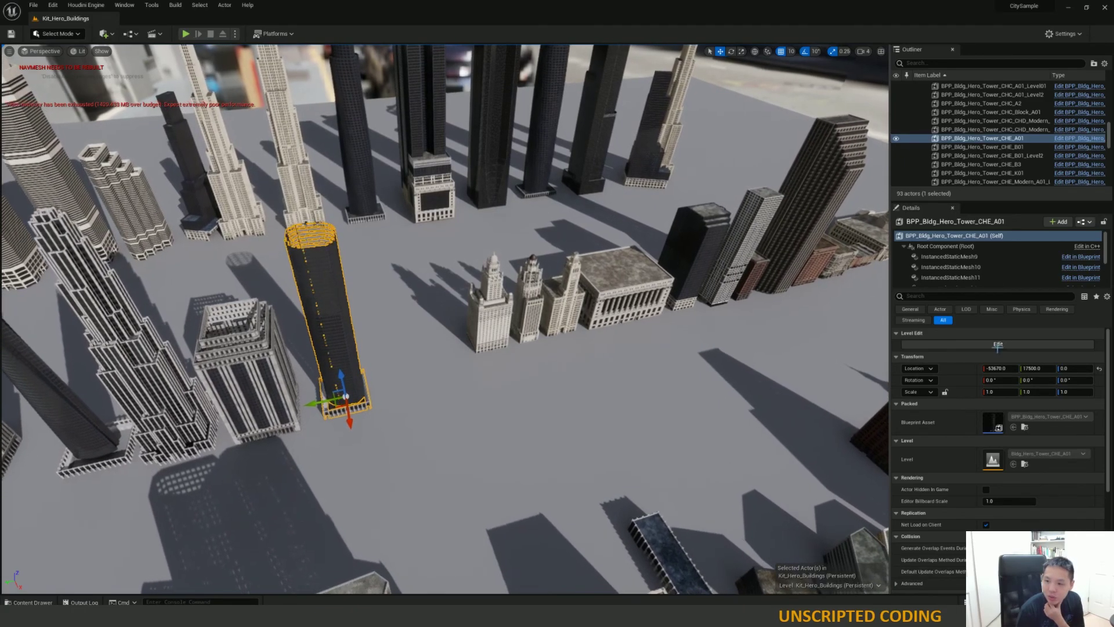
{"action": "scroll", "coordinate": [928, 423], "scroll_direction": "down", "scroll_amount": 1}
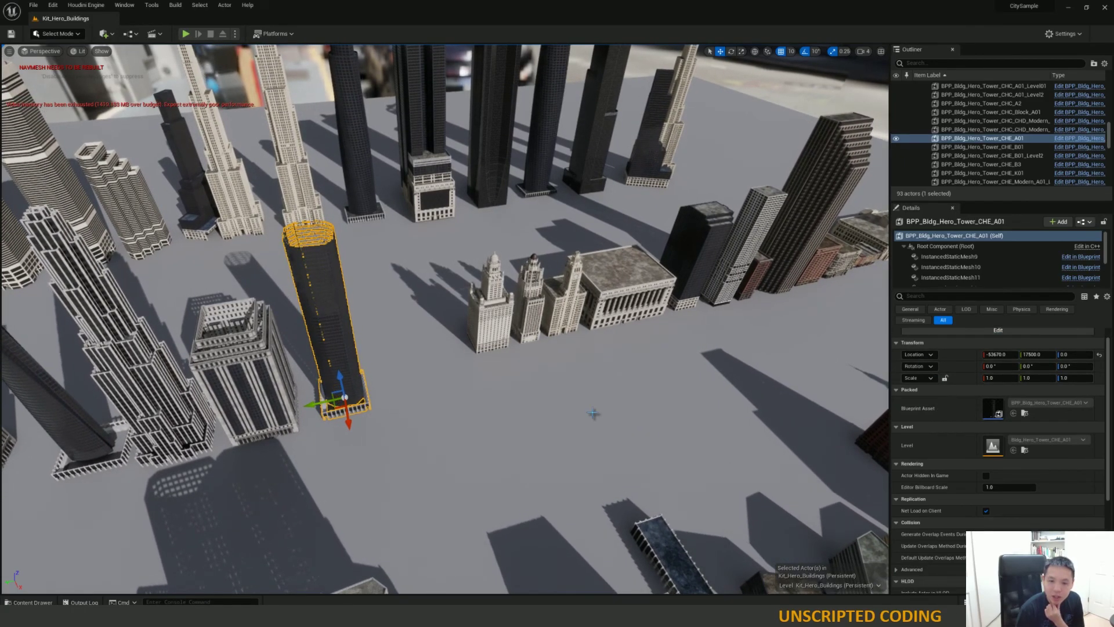
{"action": "scroll", "coordinate": [412, 422], "scroll_direction": "up", "scroll_amount": 3}
{"action": "scroll", "coordinate": [414, 416], "scroll_direction": "up", "scroll_amount": 5}
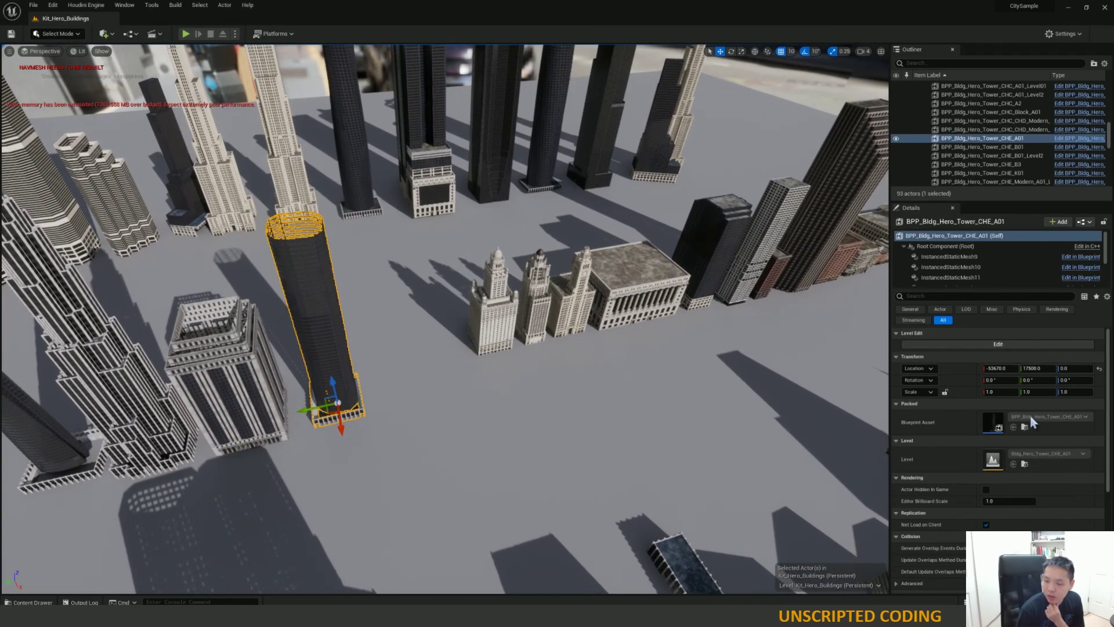
{"action": "scroll", "coordinate": [397, 425], "scroll_direction": "up", "scroll_amount": 3}
{"action": "scroll", "coordinate": [396, 425], "scroll_direction": "up", "scroll_amount": 4}
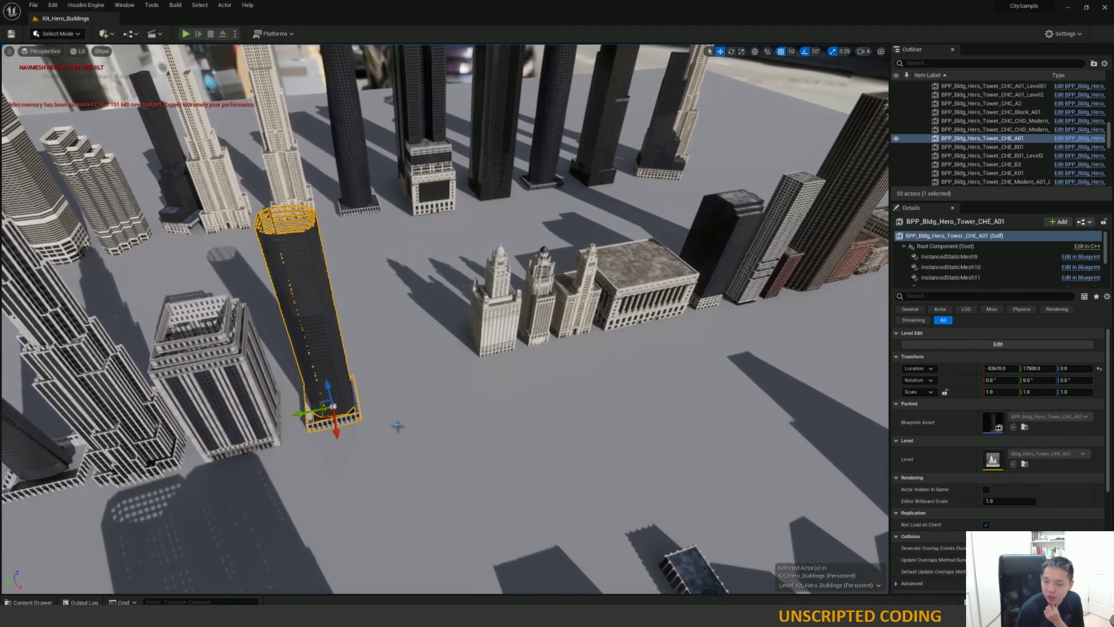
{"action": "scroll", "coordinate": [397, 421], "scroll_direction": "up", "scroll_amount": 4}
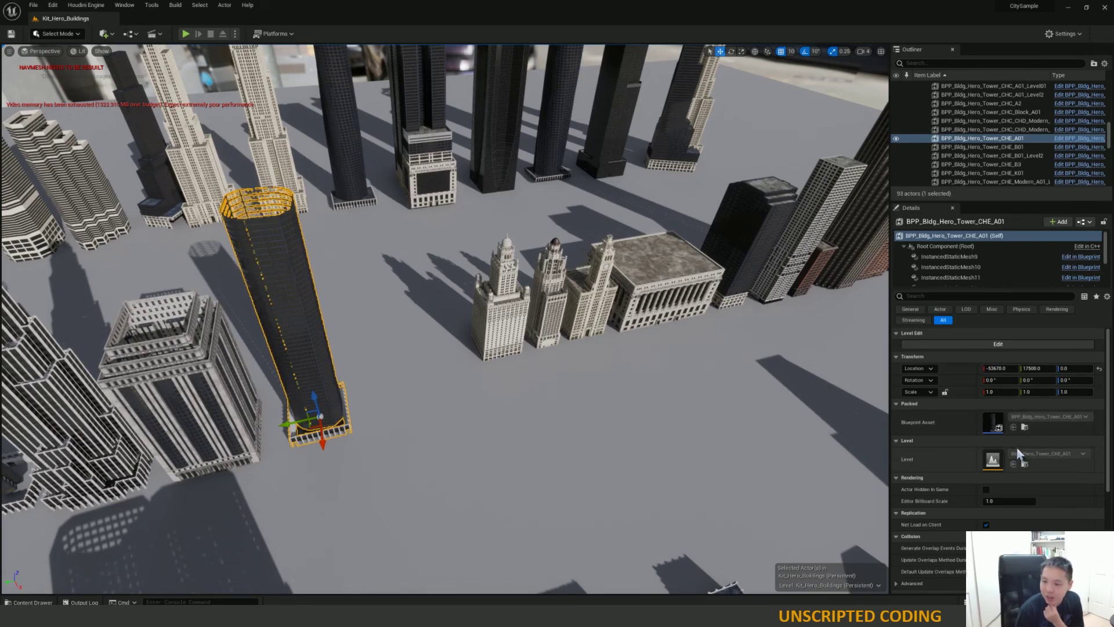
{"action": "scroll", "coordinate": [1015, 444], "scroll_direction": "down", "scroll_amount": 3}
{"action": "scroll", "coordinate": [1015, 445], "scroll_direction": "down", "scroll_amount": 3}
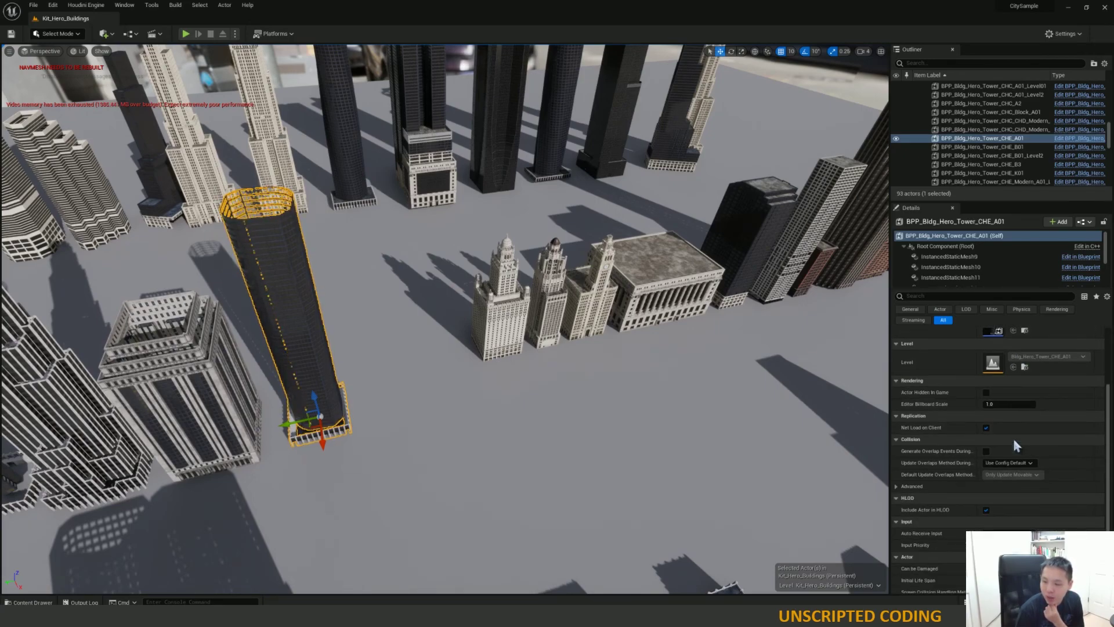
{"action": "scroll", "coordinate": [1015, 445], "scroll_direction": "up", "scroll_amount": 6}
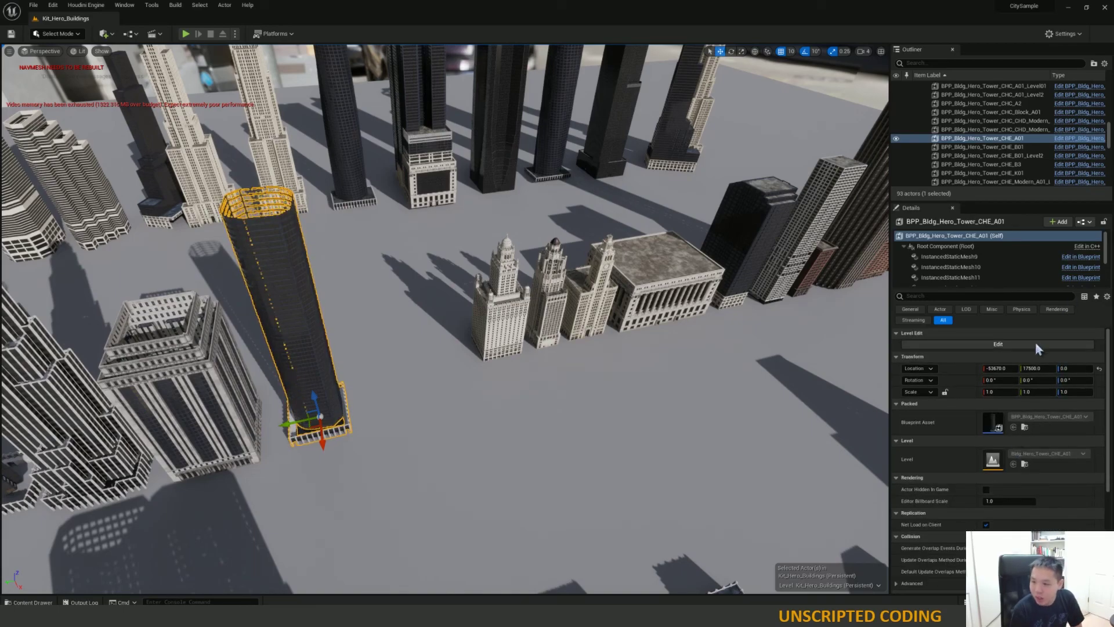
Set the selected tower's X scale to 2.0 and look at the stretched building.
{"action": "left_click", "coordinate": [1008, 391]}
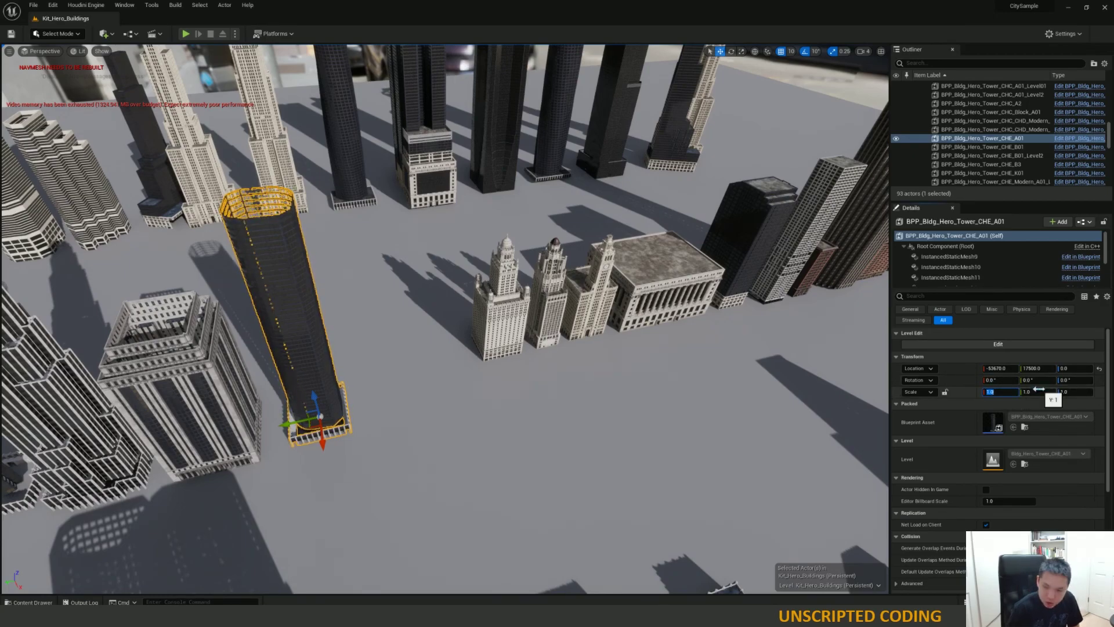
{"action": "key", "text": "Return"}
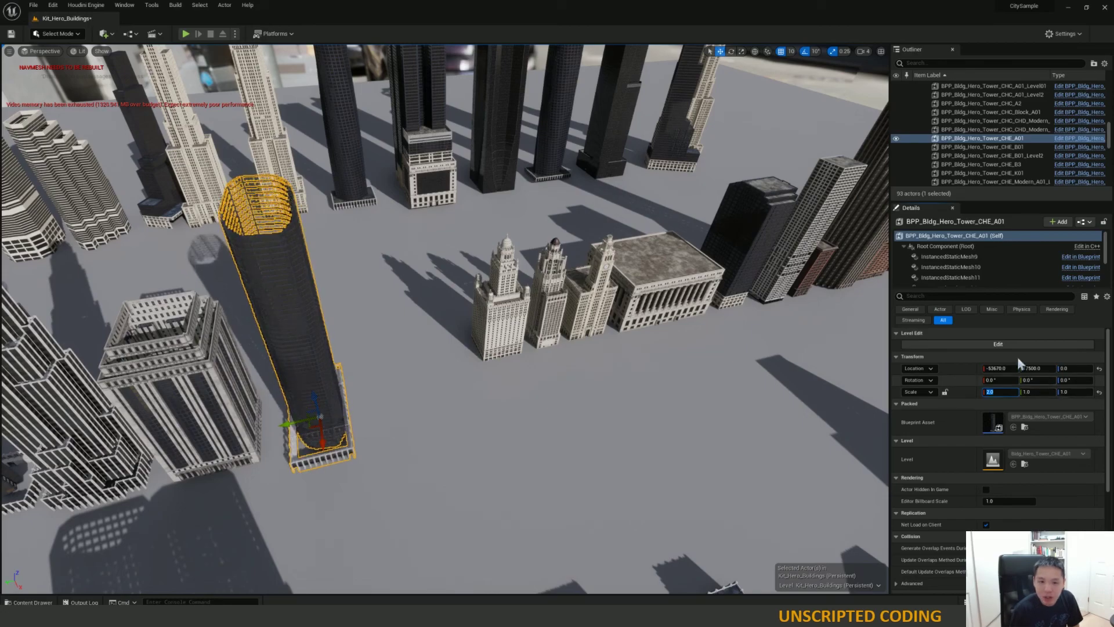
{"action": "left_click", "coordinate": [1038, 391]}
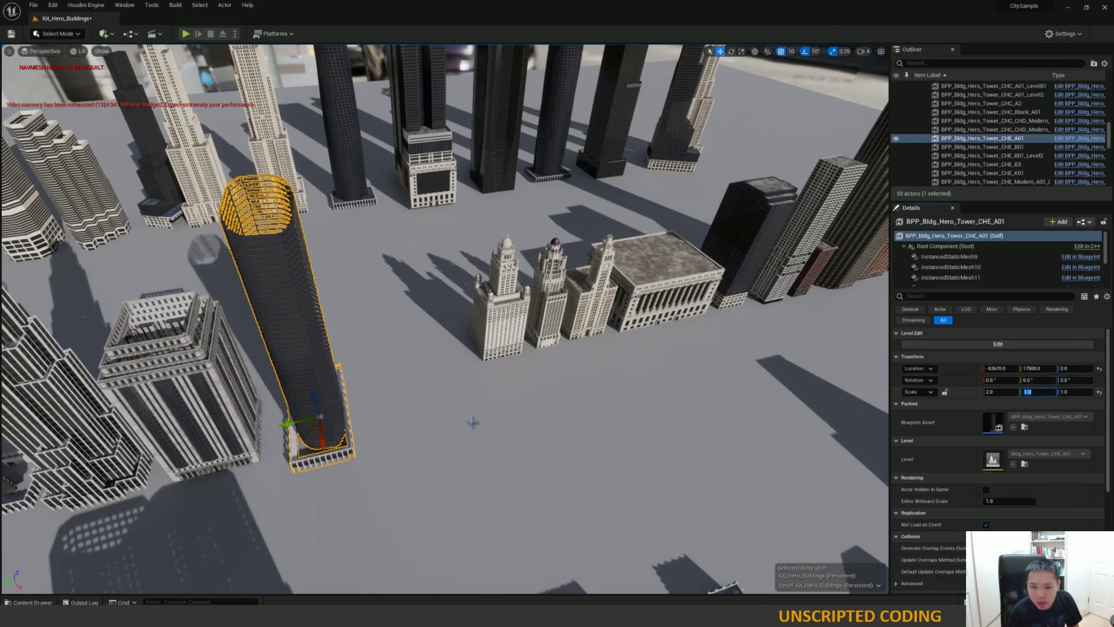
{"action": "scroll", "coordinate": [447, 414], "scroll_direction": "down", "scroll_amount": 2}
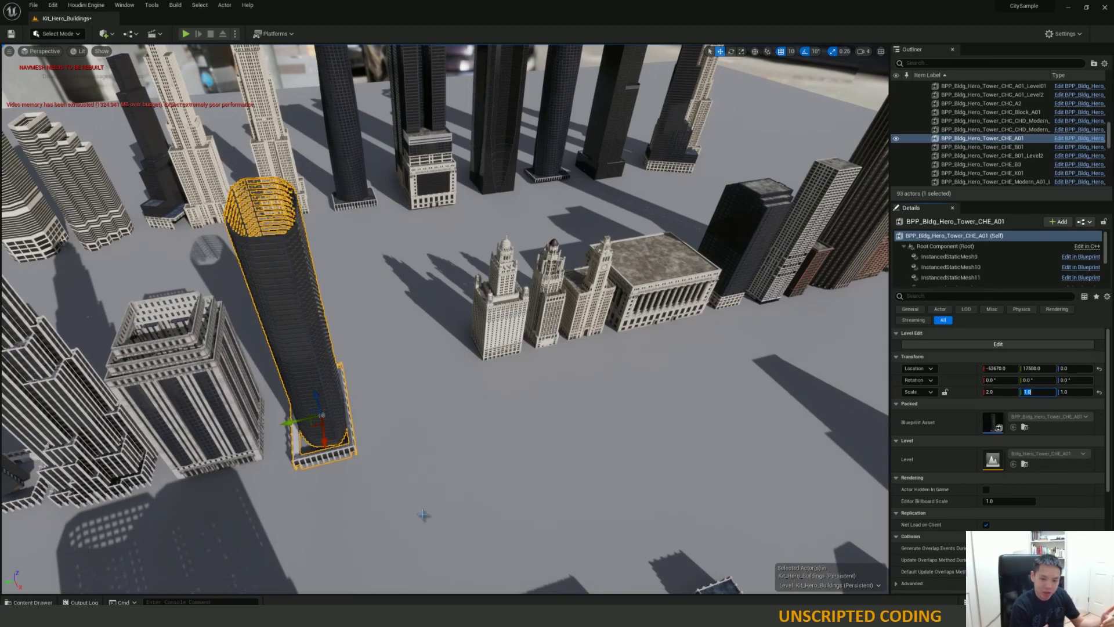
Try an X scale of 5.0 on the selected tower, and reset its X scale to 1.0.
{"action": "left_click", "coordinate": [1009, 392]}
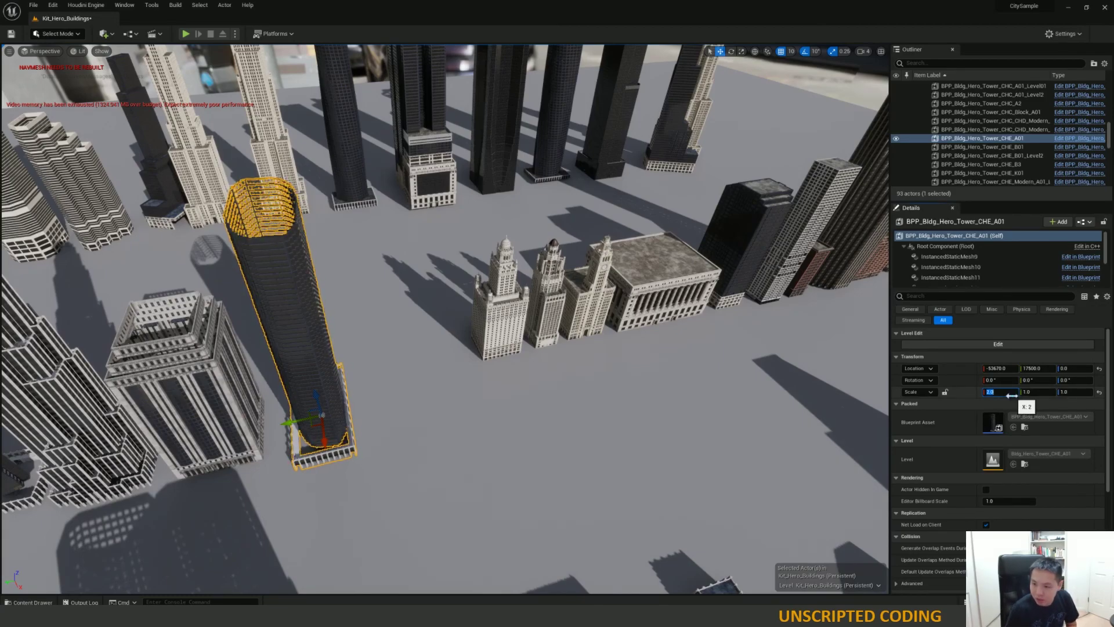
{"action": "key", "text": "Return"}
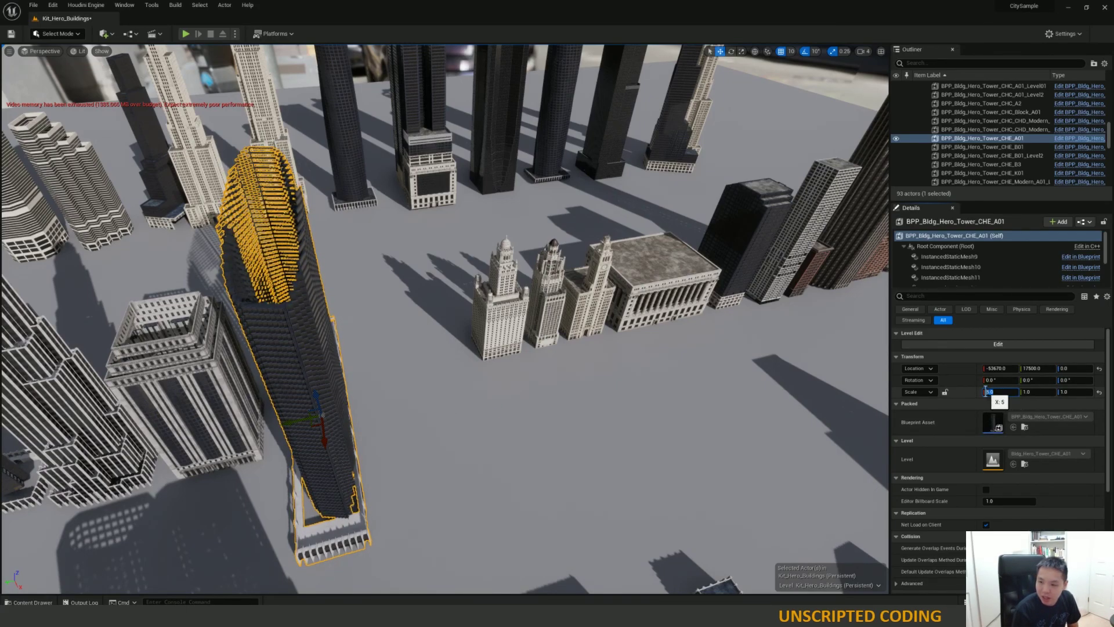
{"action": "type", "text": "1"}
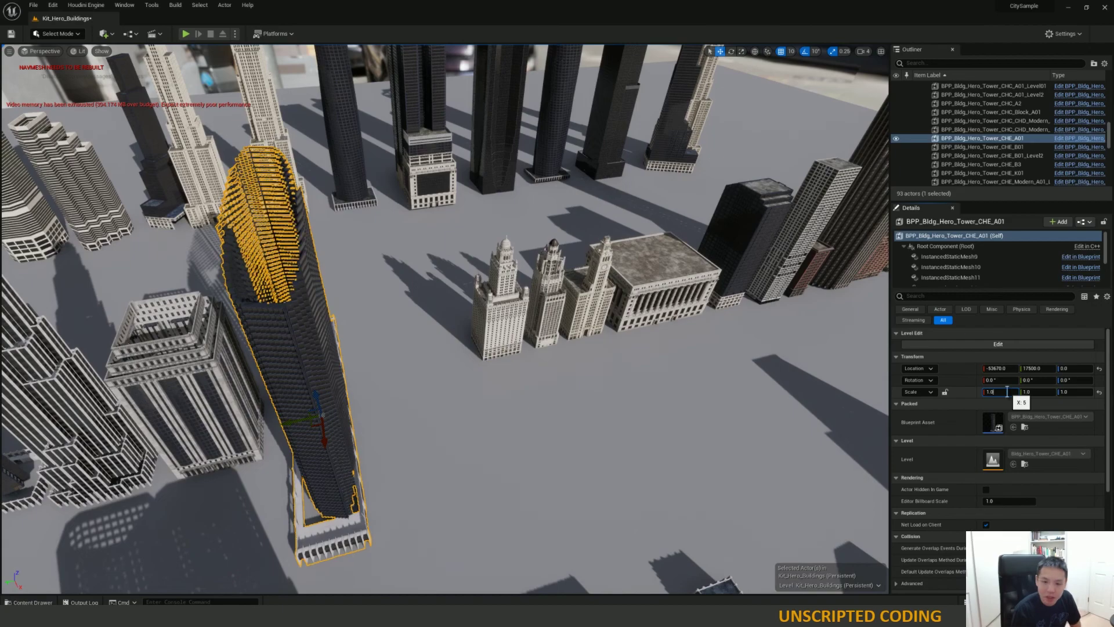
{"action": "key", "text": "Return"}
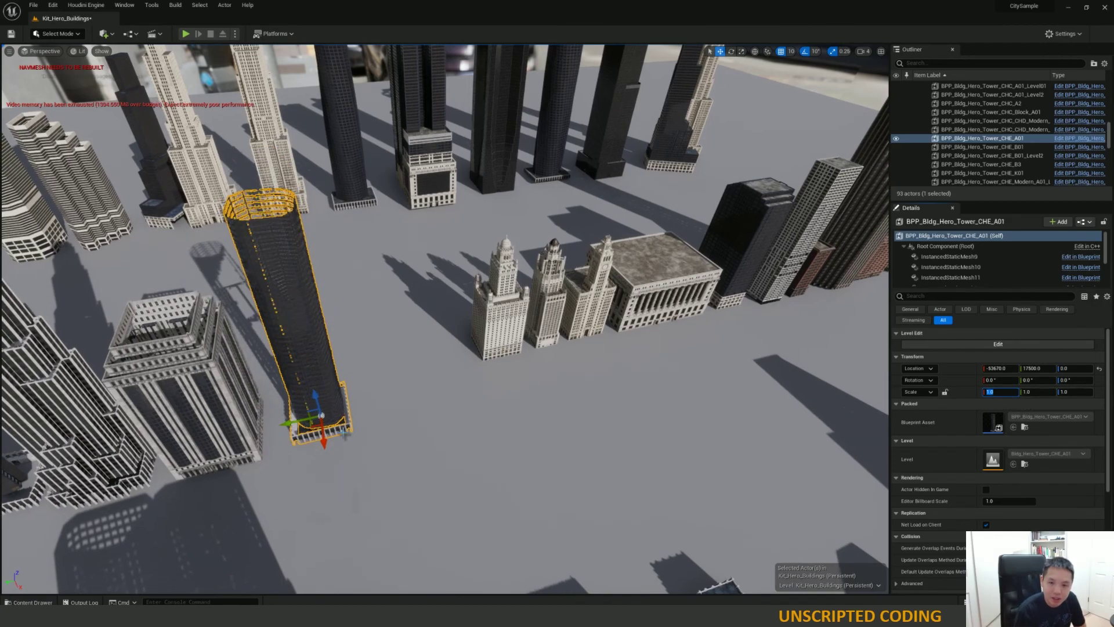
Examine the selected tower at its original proportions from above and from the front, moving gradually closer to it.
{"action": "scroll", "coordinate": [342, 431], "scroll_direction": "up", "scroll_amount": 8}
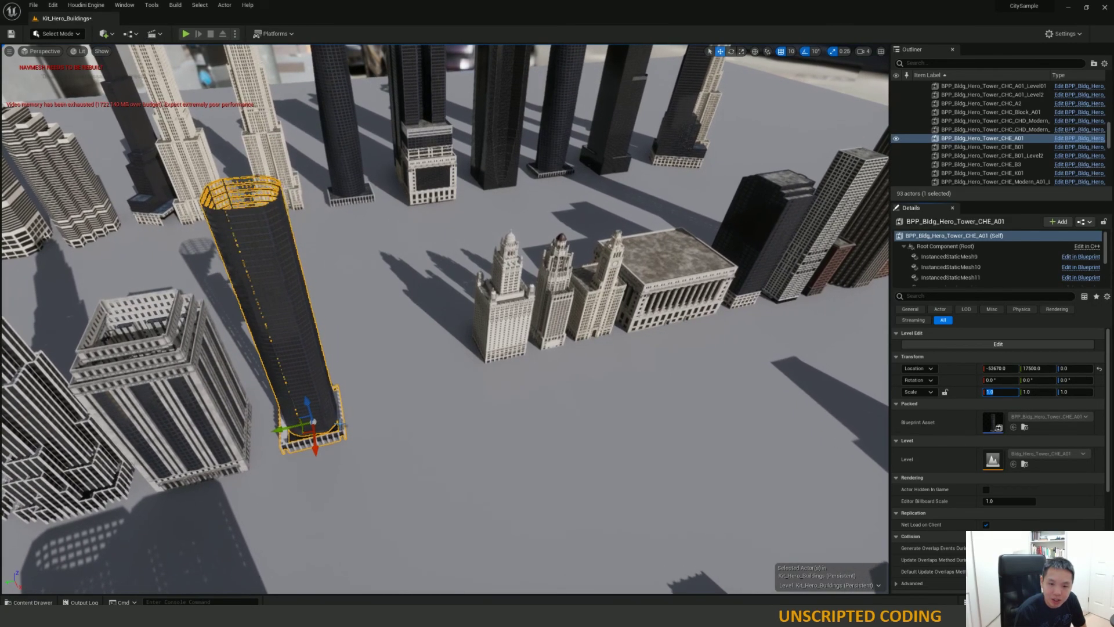
{"action": "scroll", "coordinate": [351, 418], "scroll_direction": "up", "scroll_amount": 5}
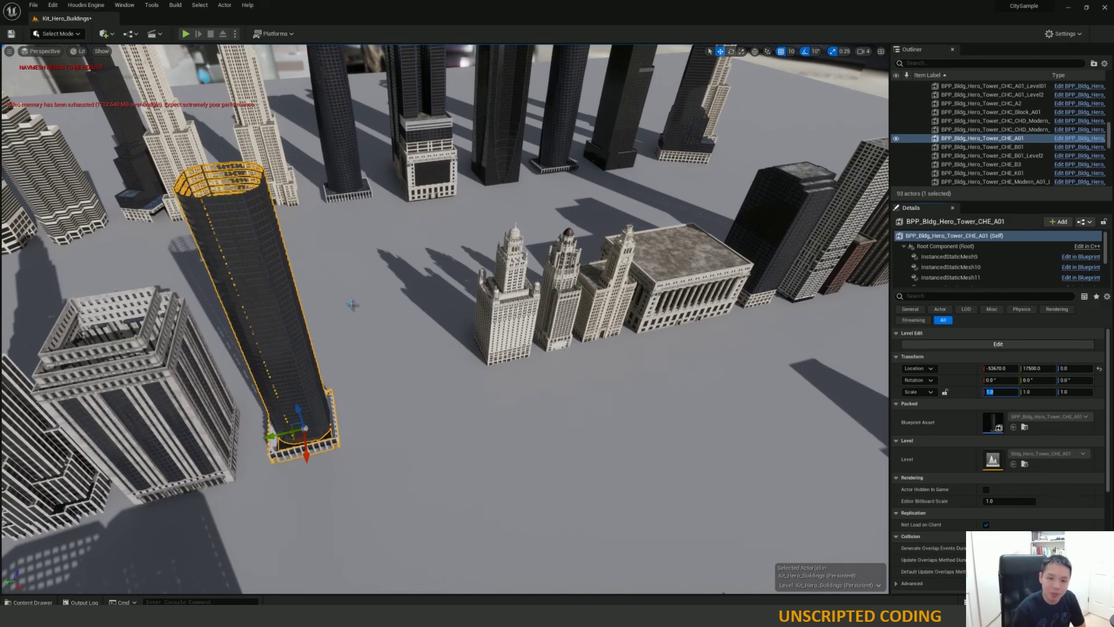
{"action": "right_click_drag", "start_coordinate": [367, 297], "coordinate": [367, 366]}
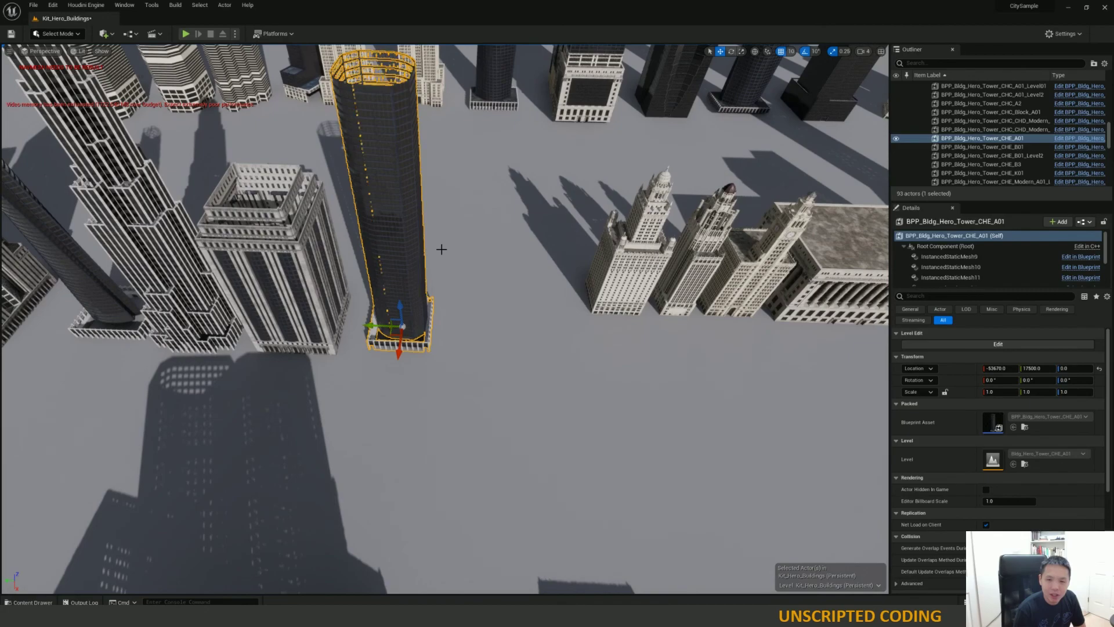
{"action": "right_click_drag", "start_coordinate": [440, 249], "coordinate": [438, 125]}
{"action": "right_click_drag", "start_coordinate": [393, 381], "coordinate": [393, 381]}
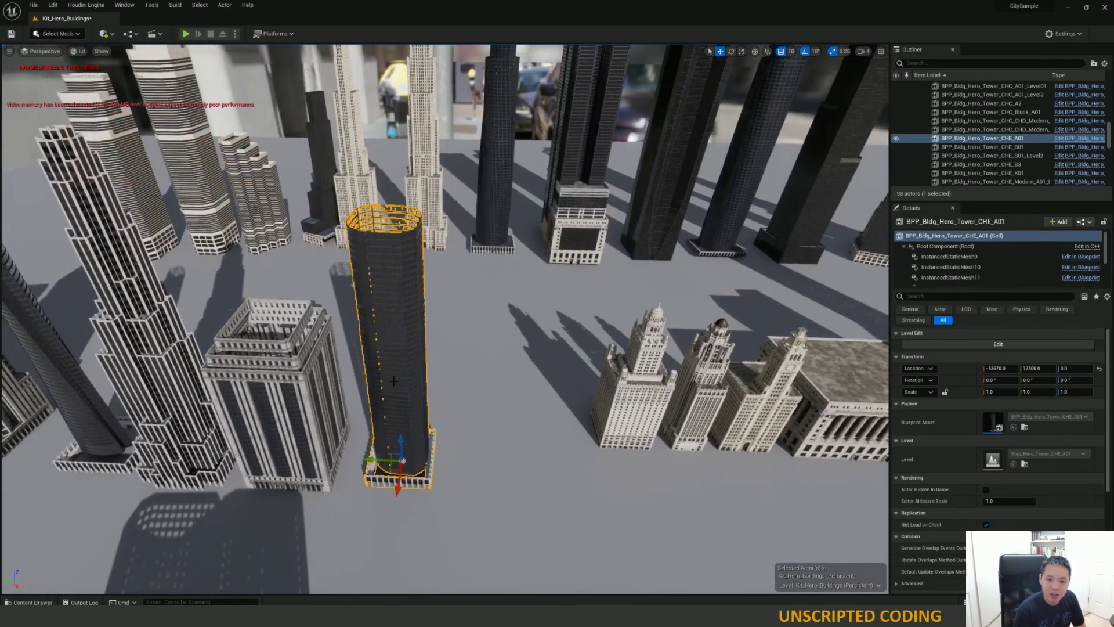
{"action": "scroll", "coordinate": [399, 453], "scroll_direction": "up", "scroll_amount": 5}
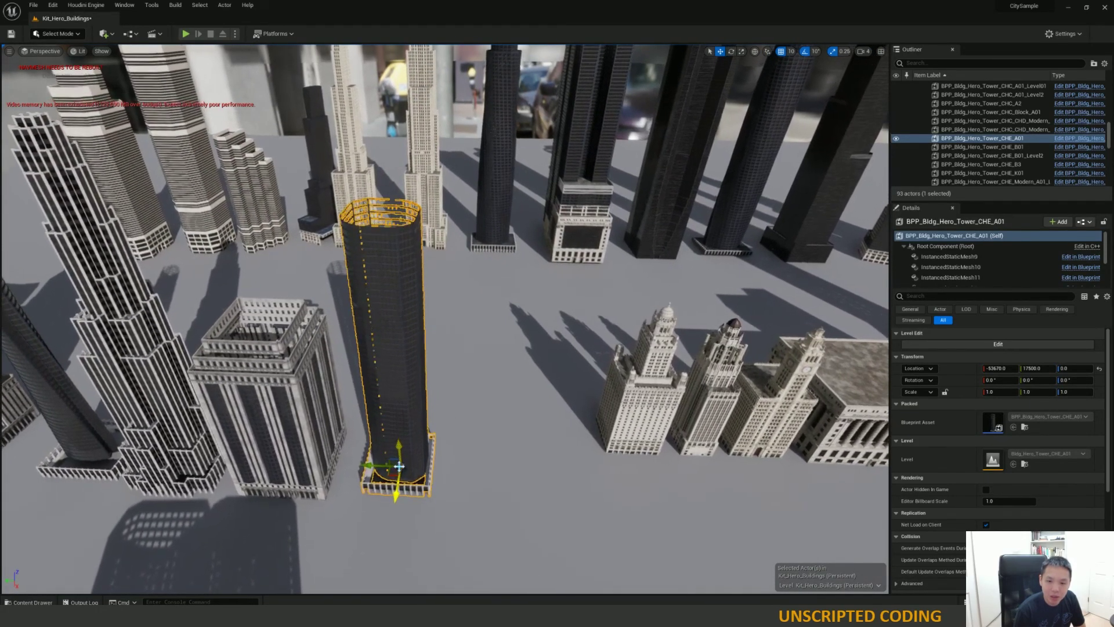
{"action": "scroll", "coordinate": [398, 464], "scroll_direction": "up", "scroll_amount": 1}
{"action": "scroll", "coordinate": [398, 462], "scroll_direction": "up", "scroll_amount": 1}
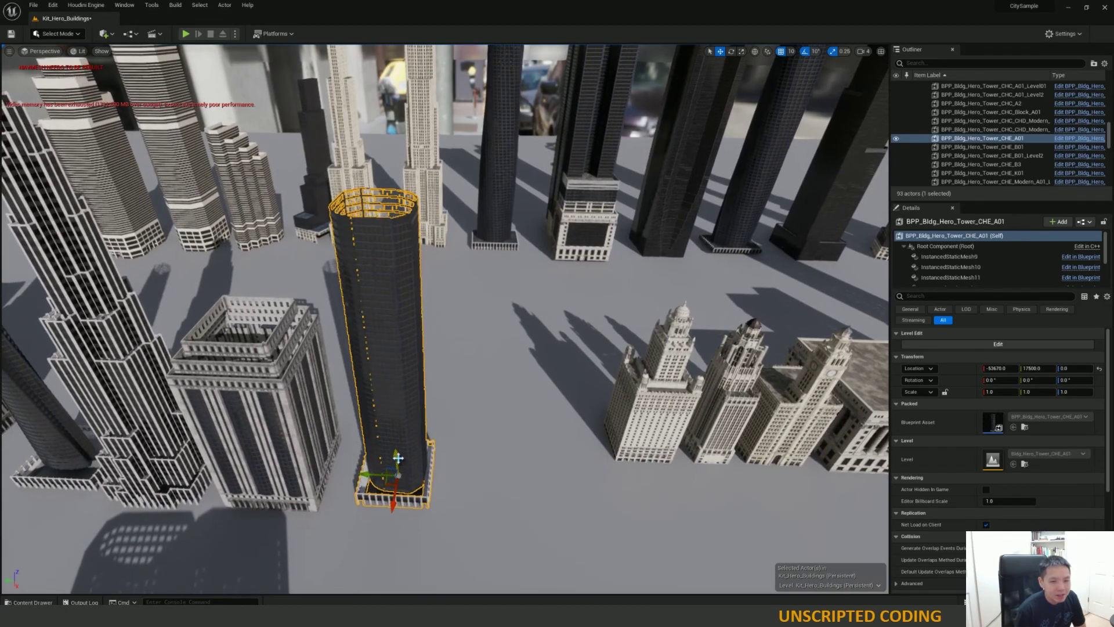
{"action": "scroll", "coordinate": [398, 458], "scroll_direction": "up", "scroll_amount": 2}
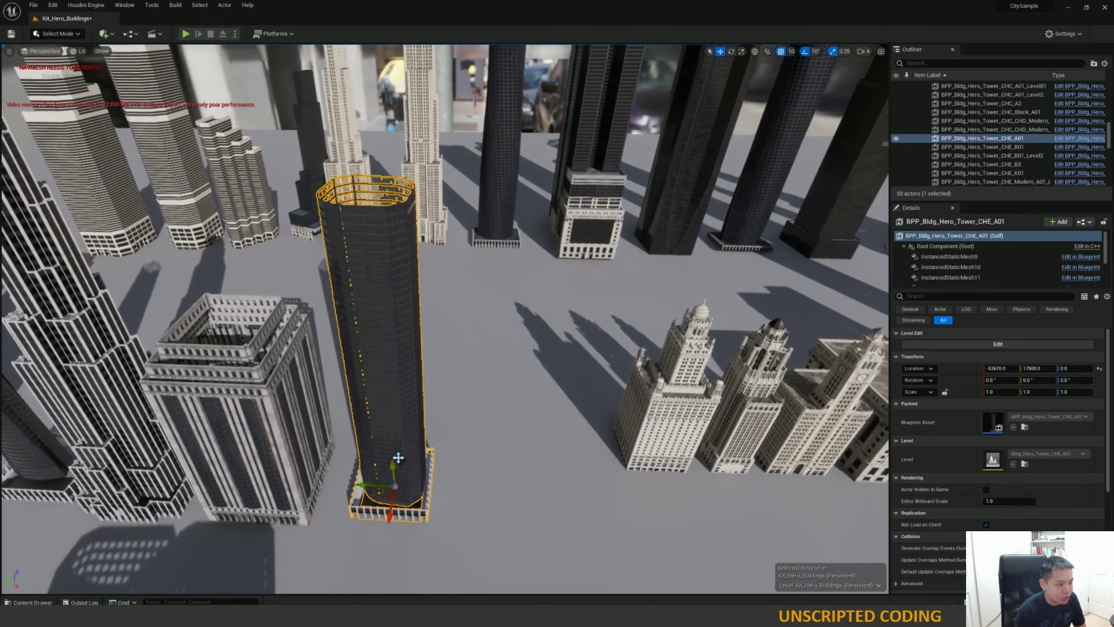
{"action": "scroll", "coordinate": [397, 458], "scroll_direction": "up", "scroll_amount": 2}
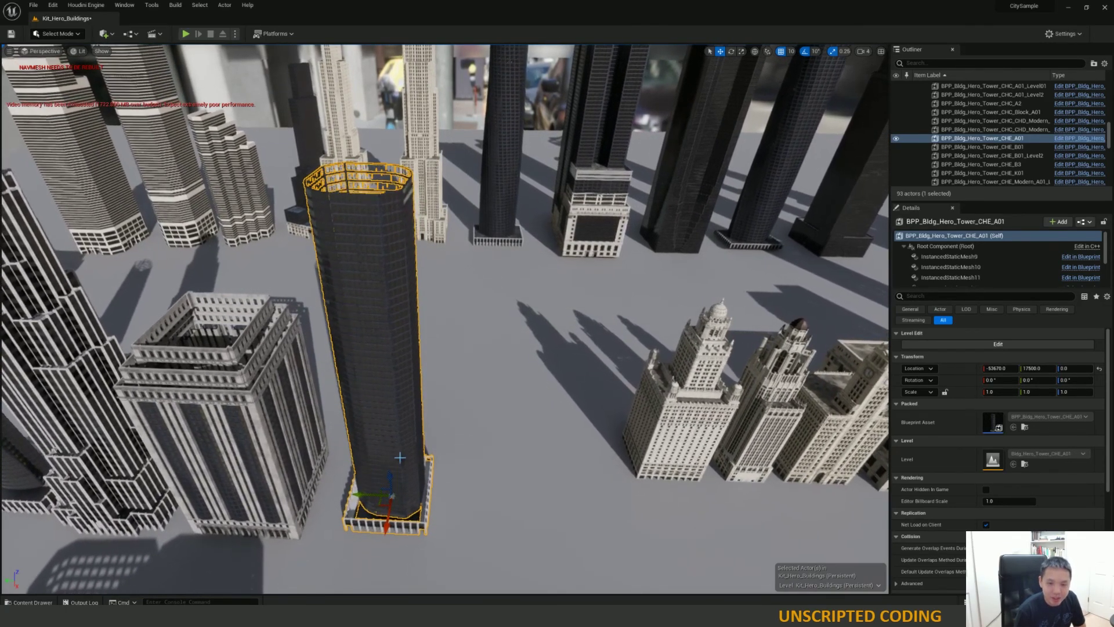
{"action": "scroll", "coordinate": [400, 458], "scroll_direction": "up", "scroll_amount": 2}
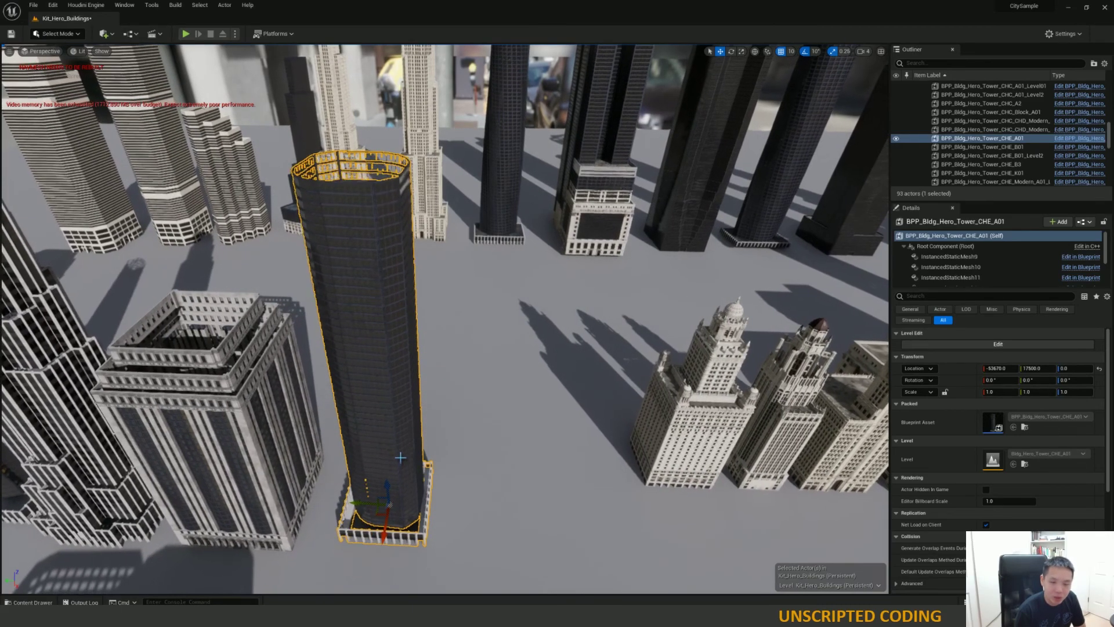
{"action": "scroll", "coordinate": [400, 458], "scroll_direction": "up", "scroll_amount": 2}
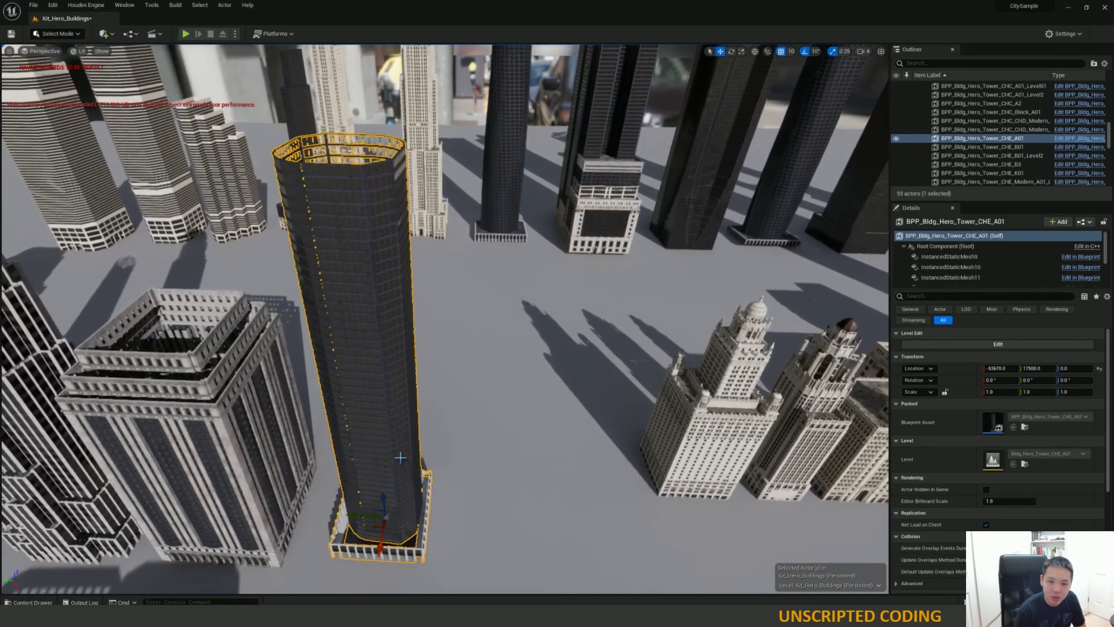
{"action": "scroll", "coordinate": [401, 458], "scroll_direction": "up", "scroll_amount": 2}
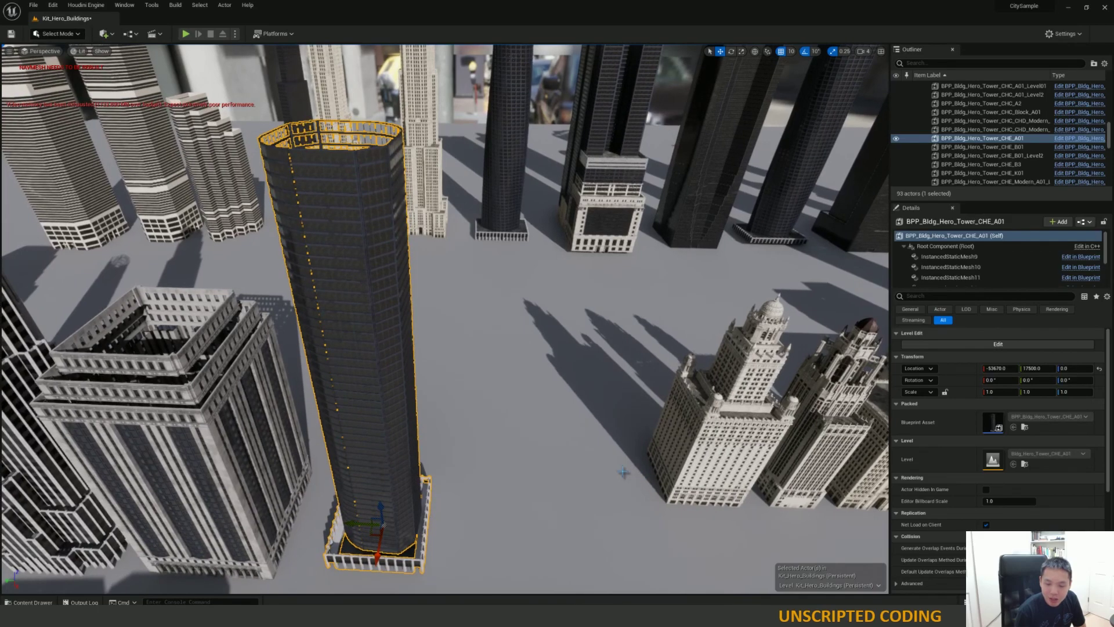
{"action": "scroll", "coordinate": [621, 473], "scroll_direction": "up", "scroll_amount": 1}
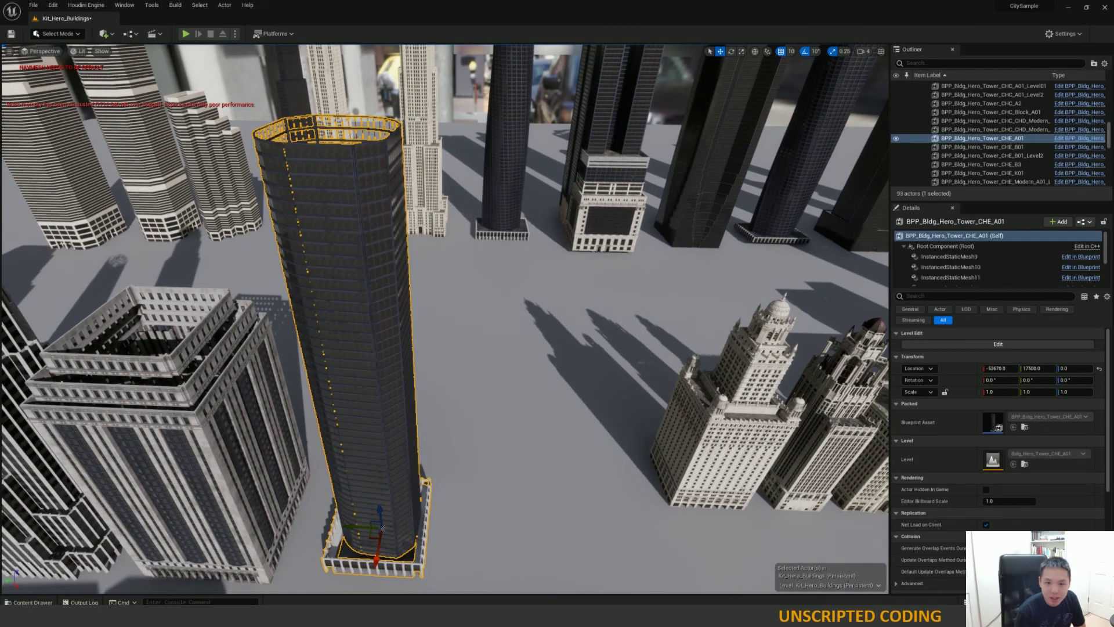
Inspect the selected tower's dark window facade and the neighbouring building's open roof up close from an angle.
{"action": "right_click_drag", "start_coordinate": [200, 70], "coordinate": [127, 54]}
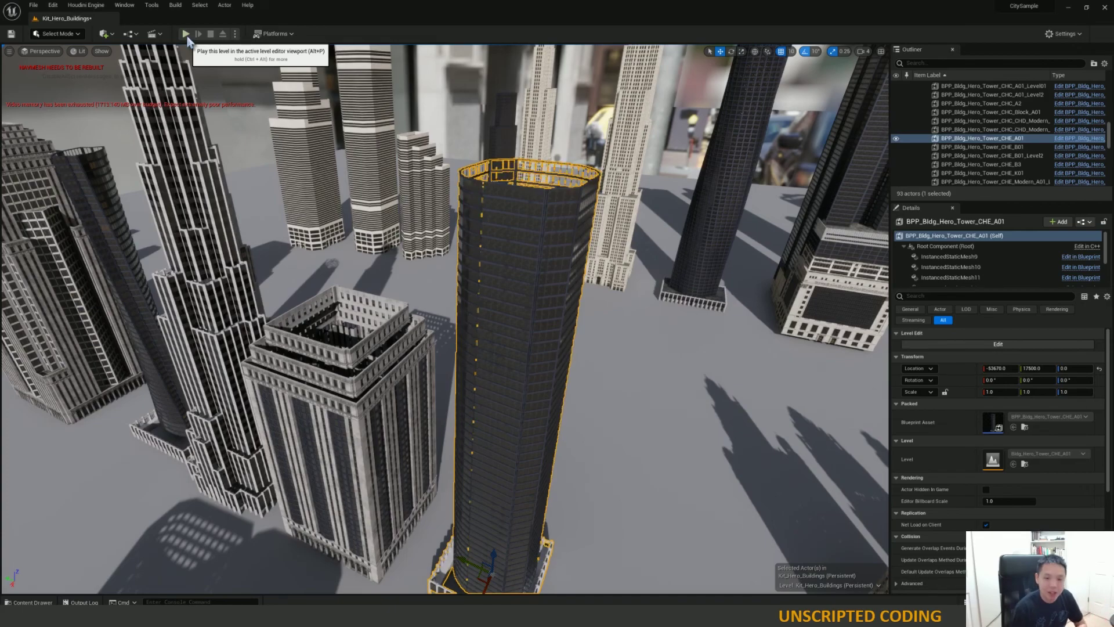
{"action": "scroll", "coordinate": [342, 366], "scroll_direction": "up", "scroll_amount": 8}
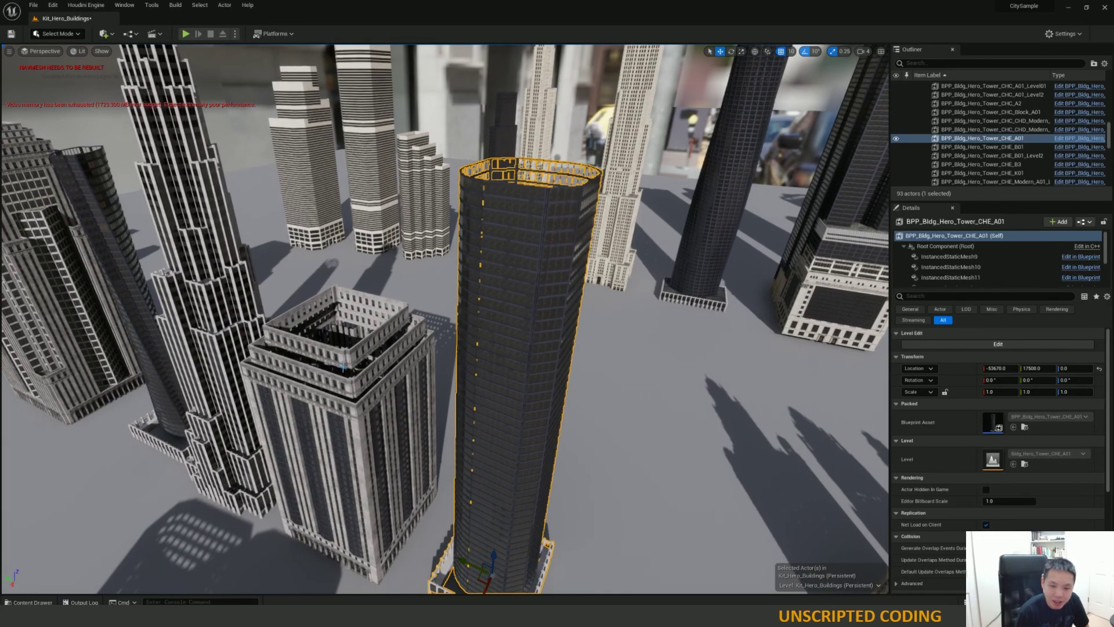
{"action": "key", "text": "Up"}
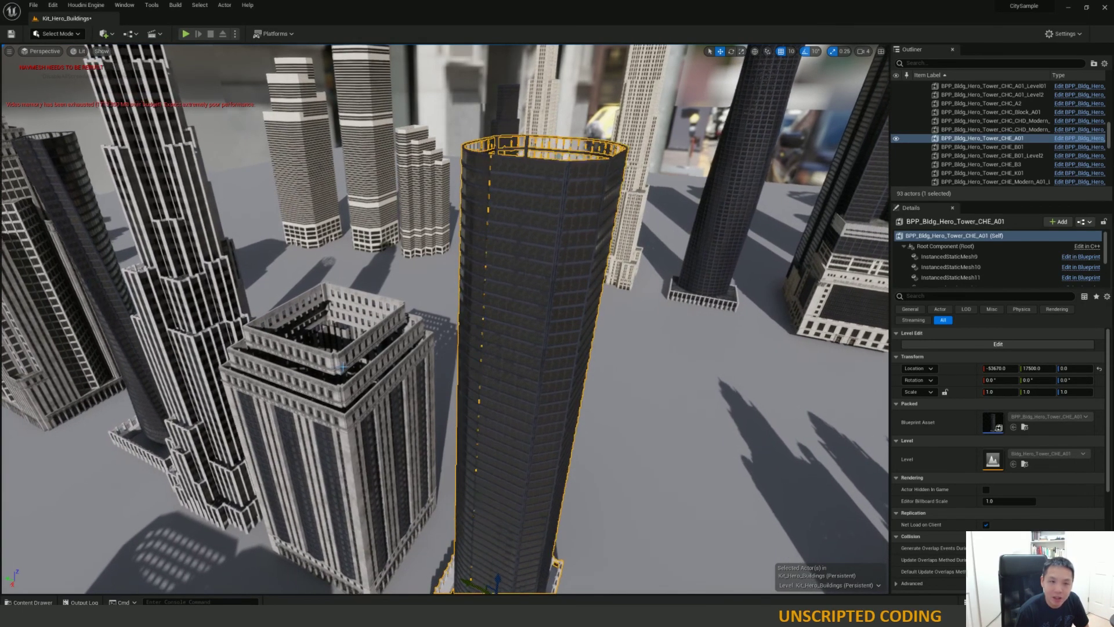
{"action": "key", "text": "Up"}
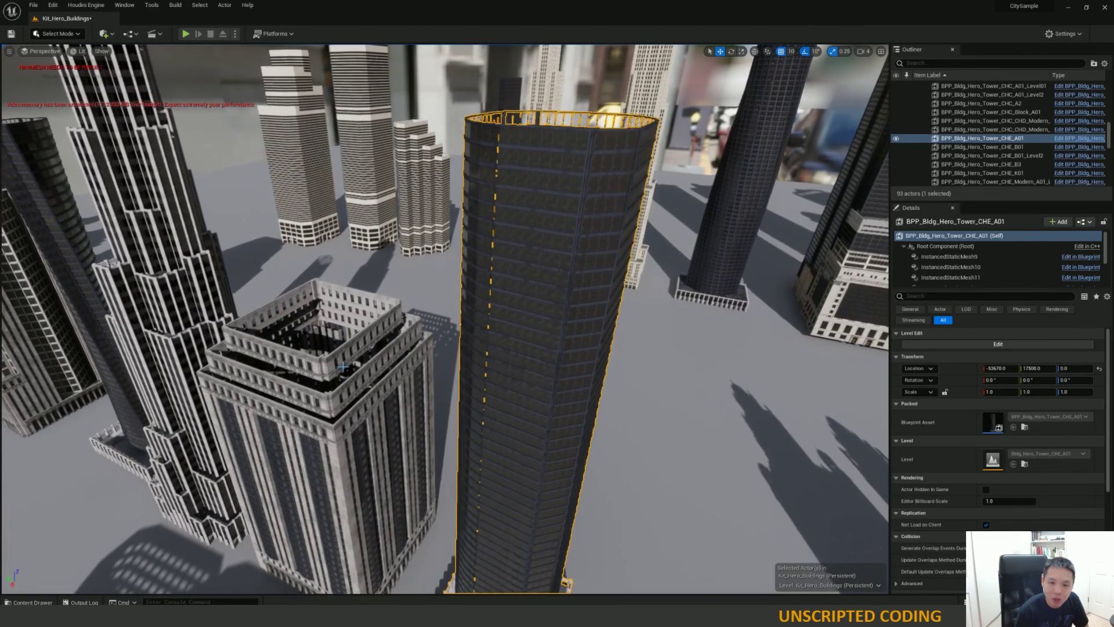
{"action": "key", "text": "Up"}
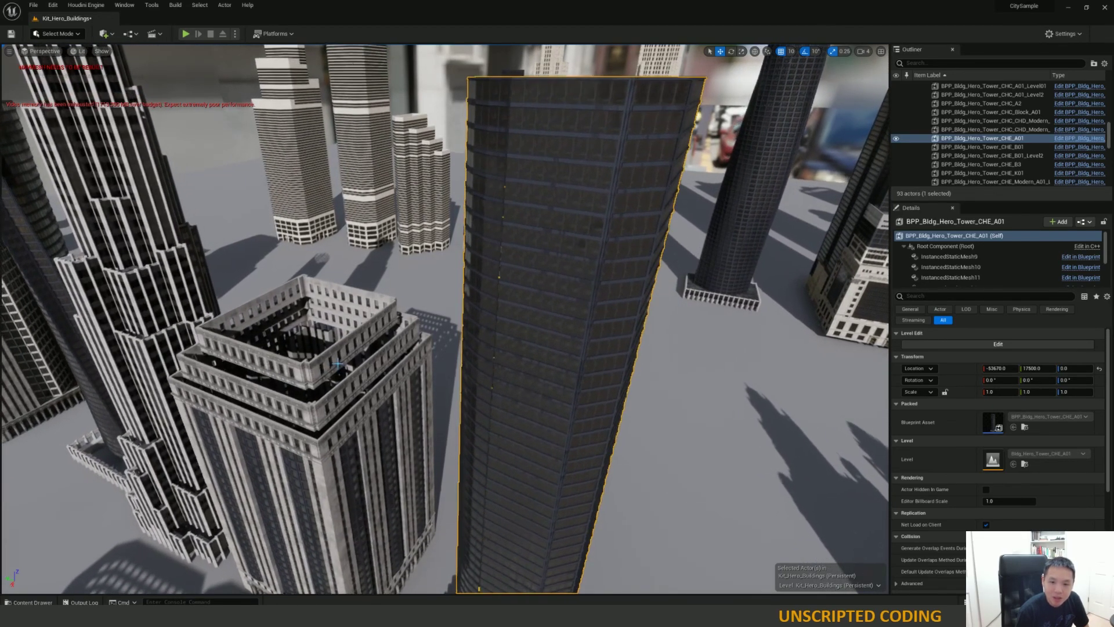
{"action": "key", "text": "Up"}
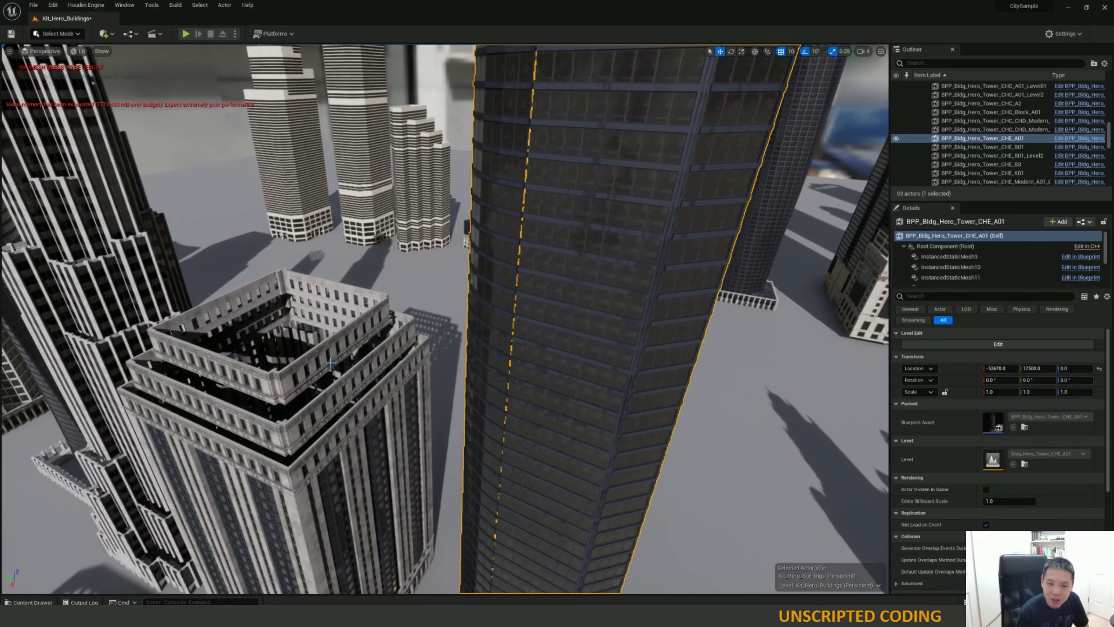
{"action": "key", "text": "Up"}
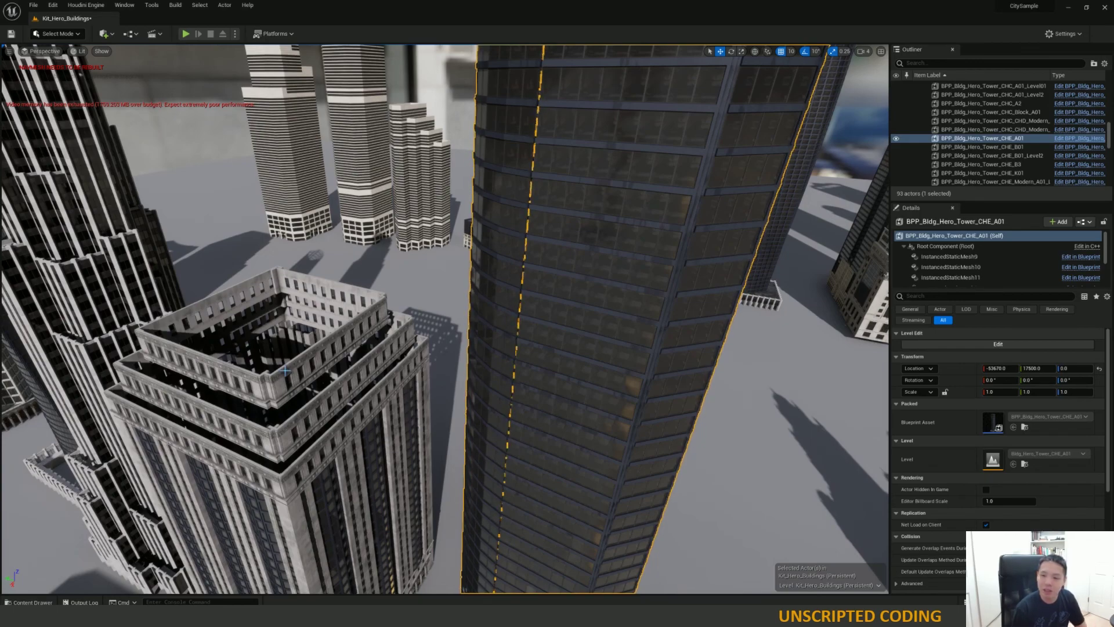
{"action": "scroll", "coordinate": [315, 465], "scroll_direction": "up", "scroll_amount": 1}
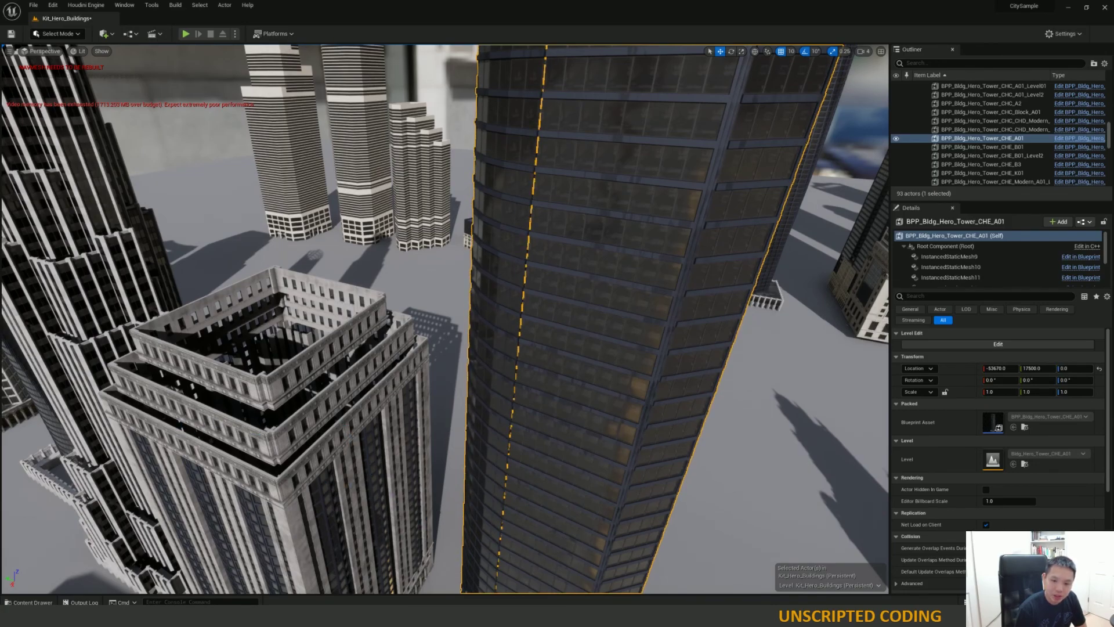
Examine the open-roofed stone building beside the selected tower from above, including its stepped upper storeys.
{"action": "right_click_drag", "start_coordinate": [444, 319], "coordinate": [302, 435]}
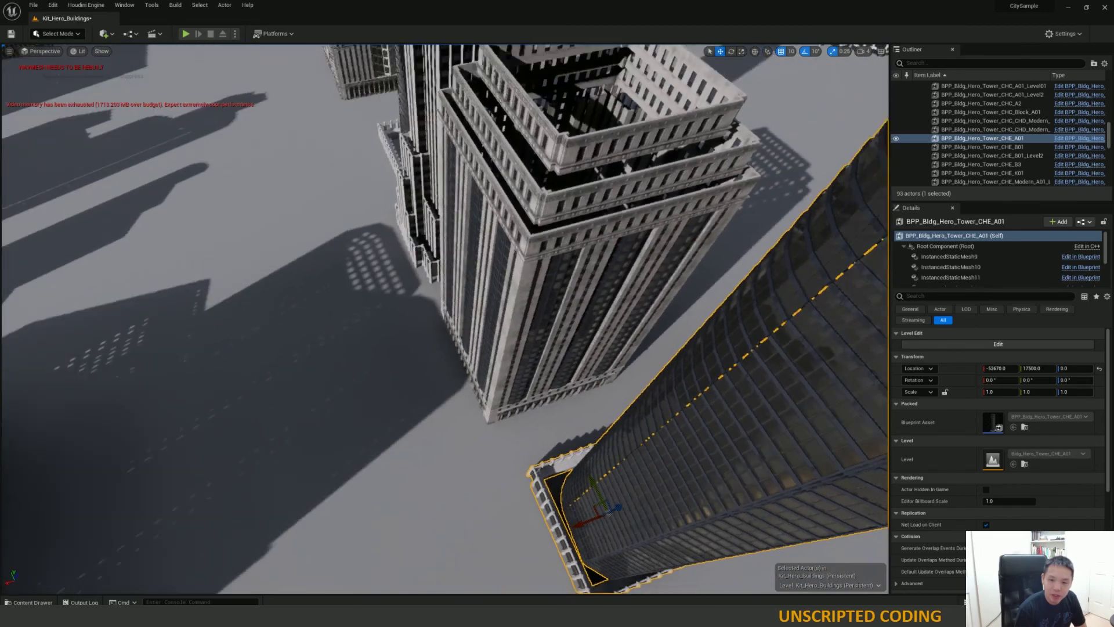
{"action": "right_click_drag", "start_coordinate": [435, 418], "coordinate": [386, 465]}
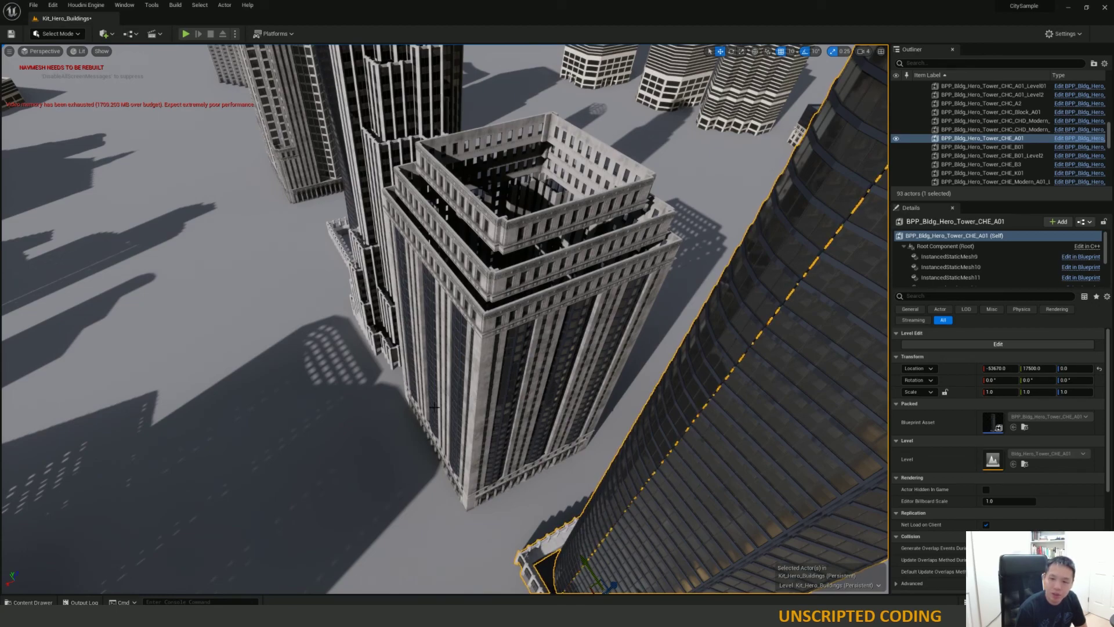
{"action": "scroll", "coordinate": [521, 373], "scroll_direction": "up", "scroll_amount": 2}
{"action": "scroll", "coordinate": [521, 373], "scroll_direction": "up", "scroll_amount": 3}
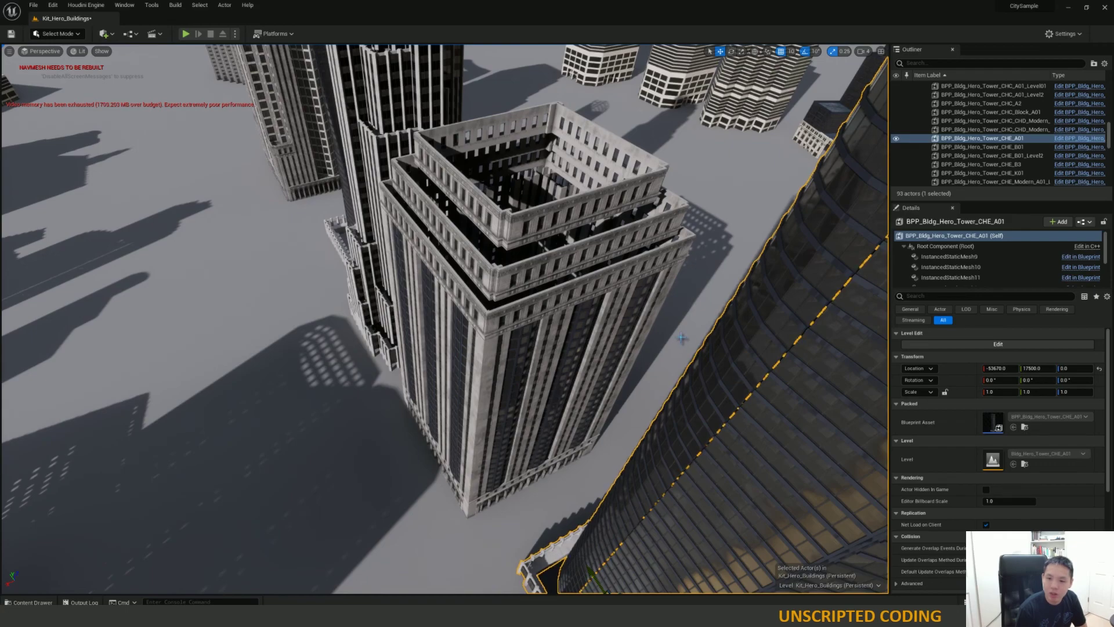
Inspect the dark glass tower's curved facade at increasingly close range, looking at the interiors behind its windows.
{"action": "right_click_drag", "start_coordinate": [557, 348], "coordinate": [847, 125]}
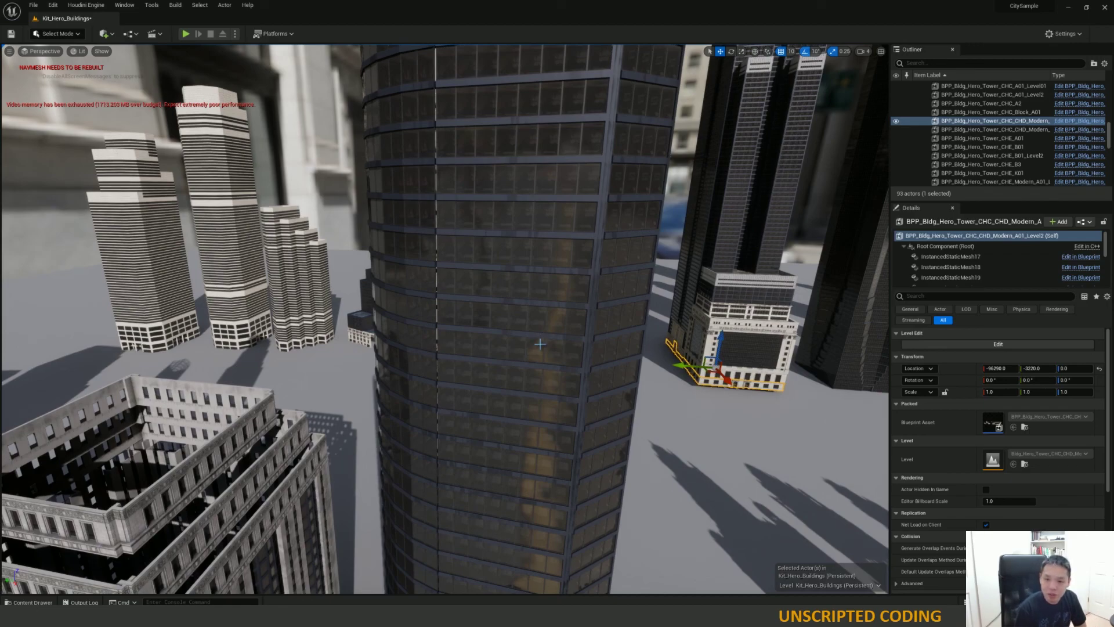
{"action": "scroll", "coordinate": [540, 343], "scroll_direction": "up", "scroll_amount": 7}
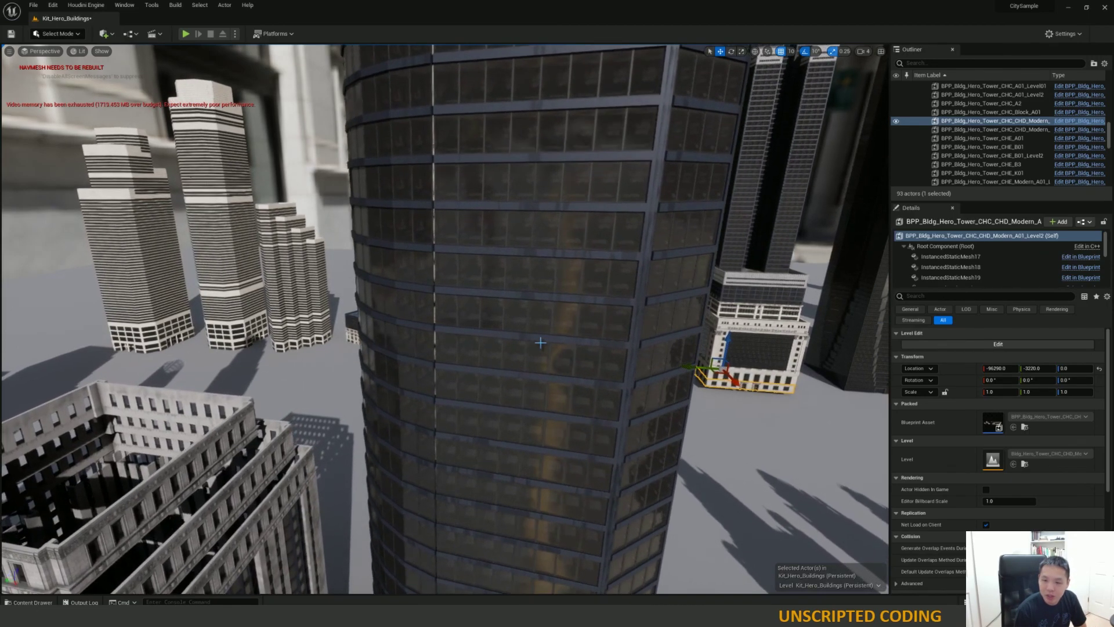
{"action": "scroll", "coordinate": [540, 343], "scroll_direction": "up", "scroll_amount": 5}
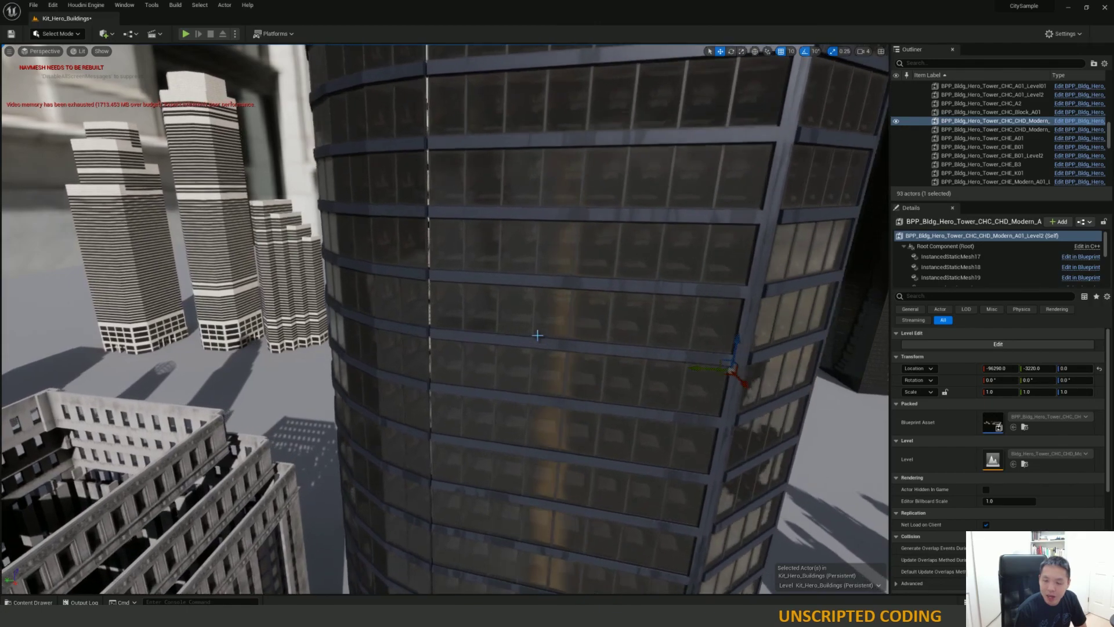
{"action": "scroll", "coordinate": [537, 335], "scroll_direction": "up", "scroll_amount": 3}
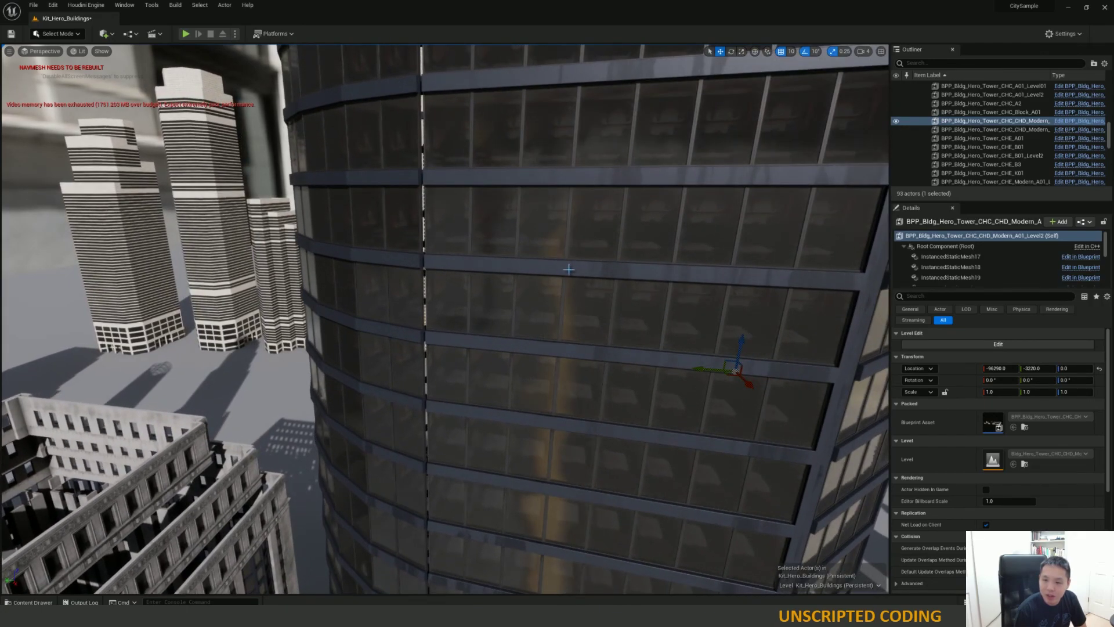
{"action": "scroll", "coordinate": [568, 270], "scroll_direction": "up", "scroll_amount": 3}
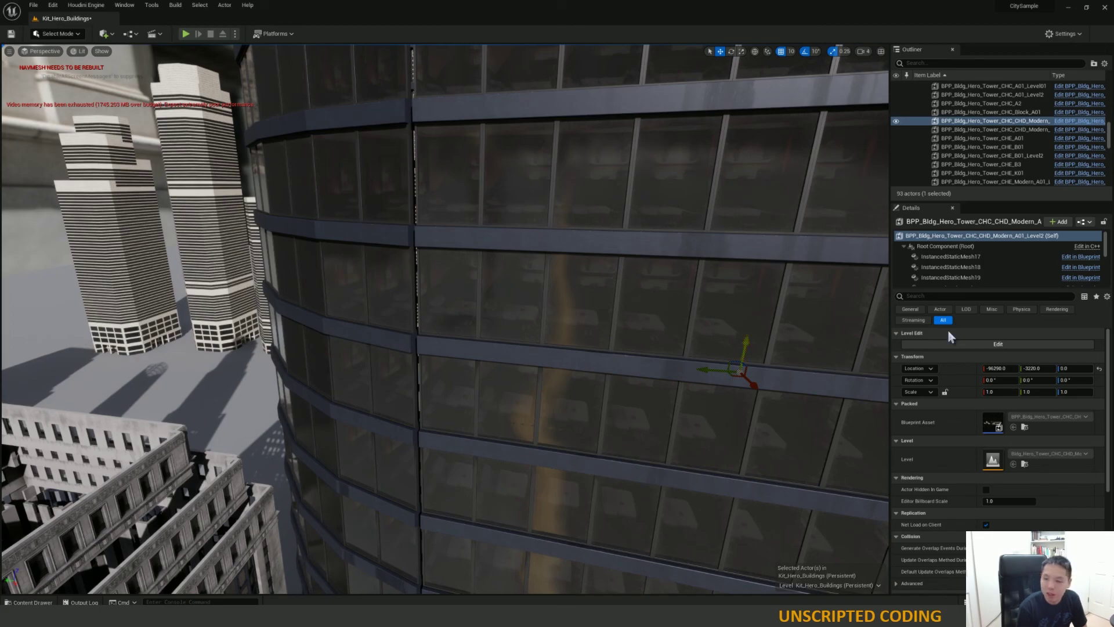
Compare the glass tower's window detail from farther away and again at close range.
{"action": "scroll", "coordinate": [697, 399], "scroll_direction": "down", "scroll_amount": 7}
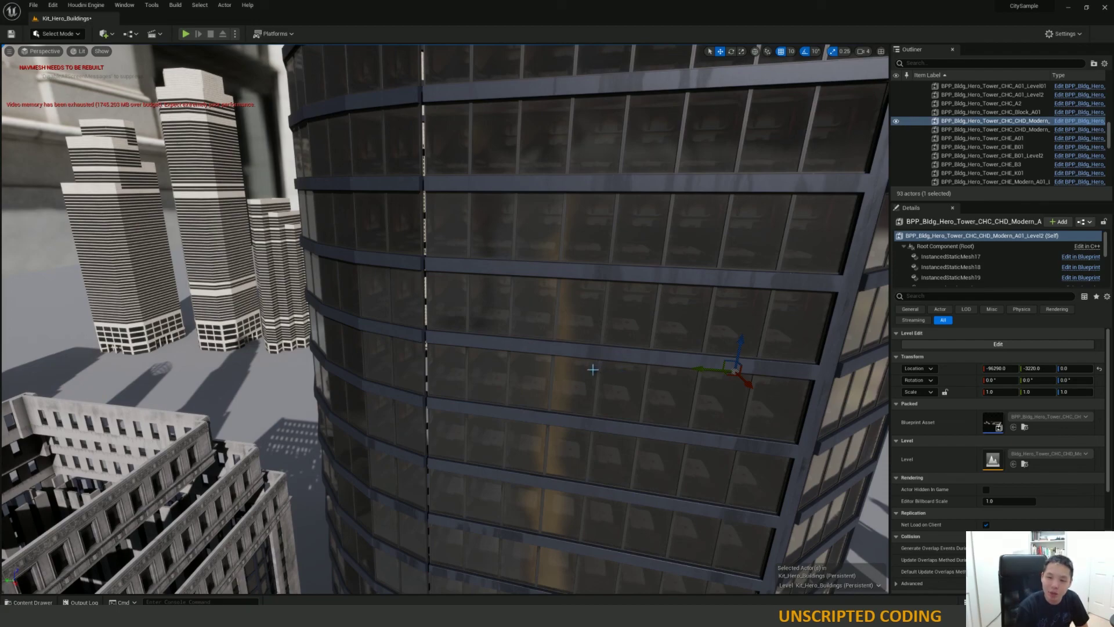
{"action": "left_click_drag", "start_coordinate": [552, 361], "coordinate": [554, 279], "text": "alt"}
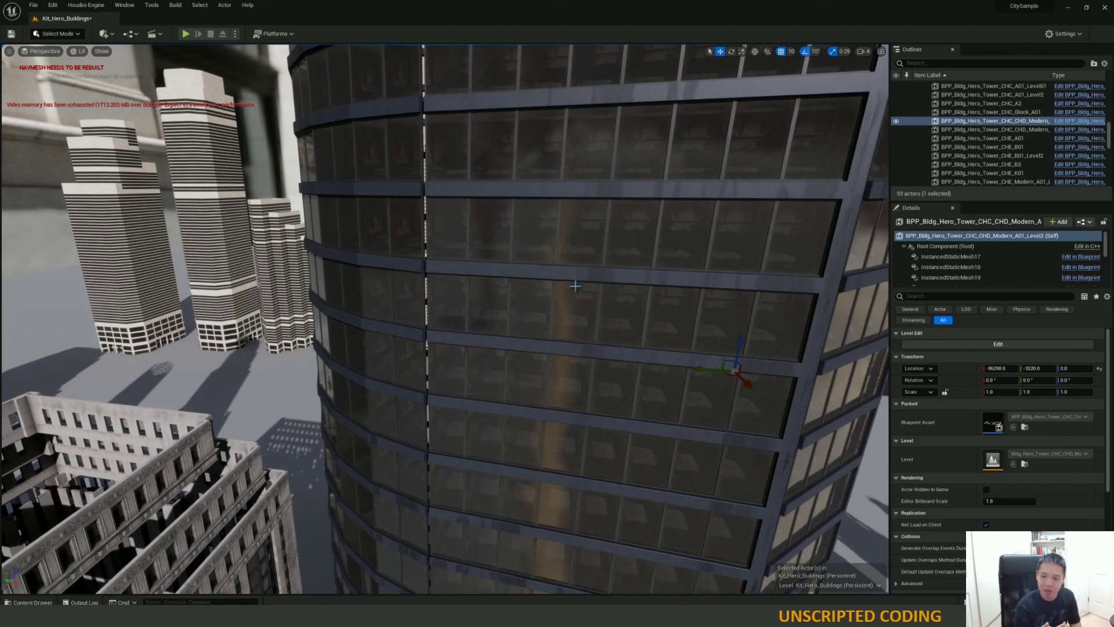
{"action": "scroll", "coordinate": [510, 325], "scroll_direction": "down", "scroll_amount": 3}
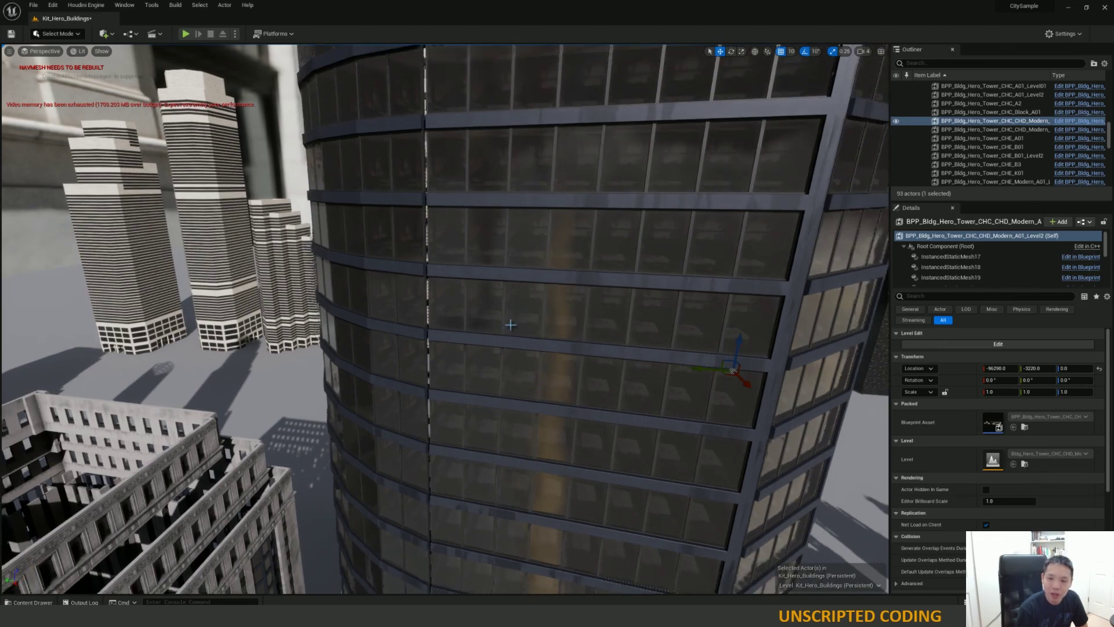
{"action": "scroll", "coordinate": [509, 327], "scroll_direction": "down", "scroll_amount": 6}
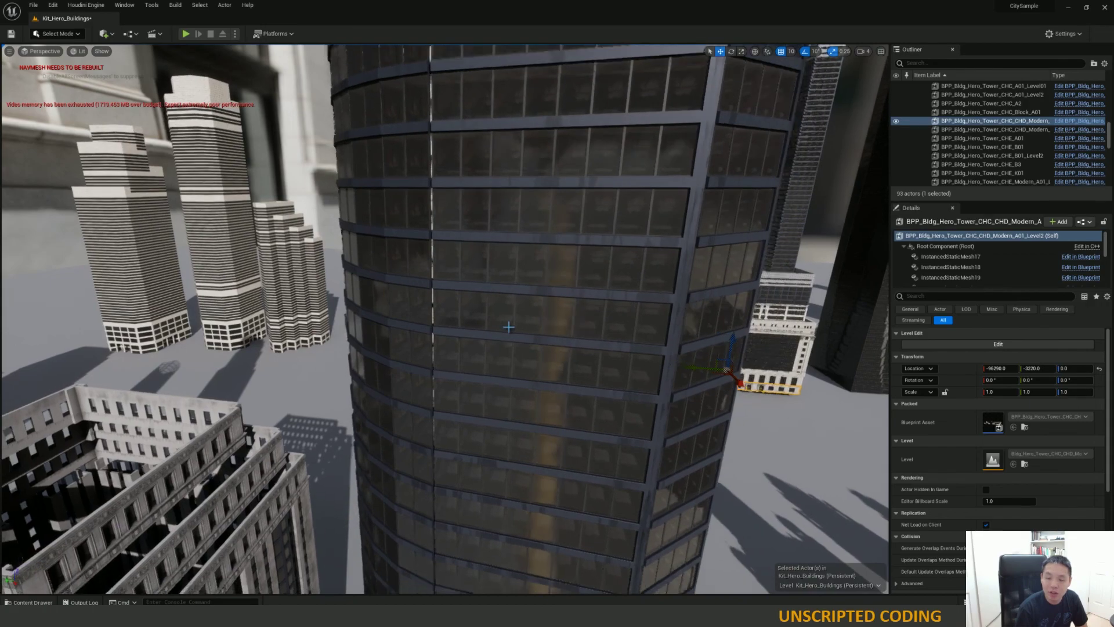
{"action": "scroll", "coordinate": [508, 326], "scroll_direction": "down", "scroll_amount": 2}
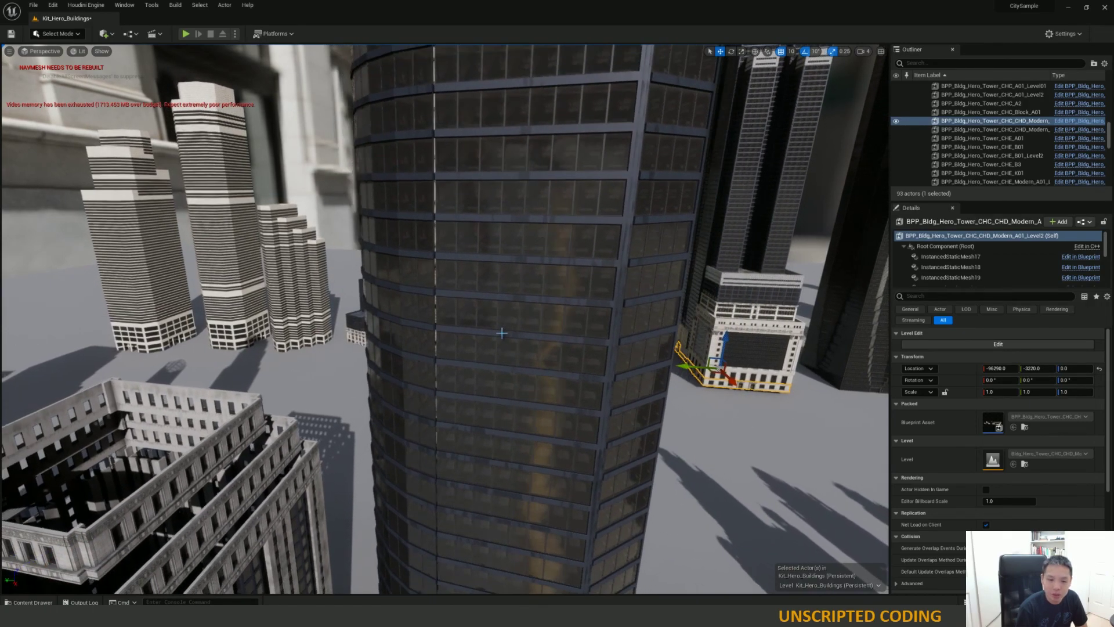
{"action": "scroll", "coordinate": [372, 434], "scroll_direction": "up", "scroll_amount": 4}
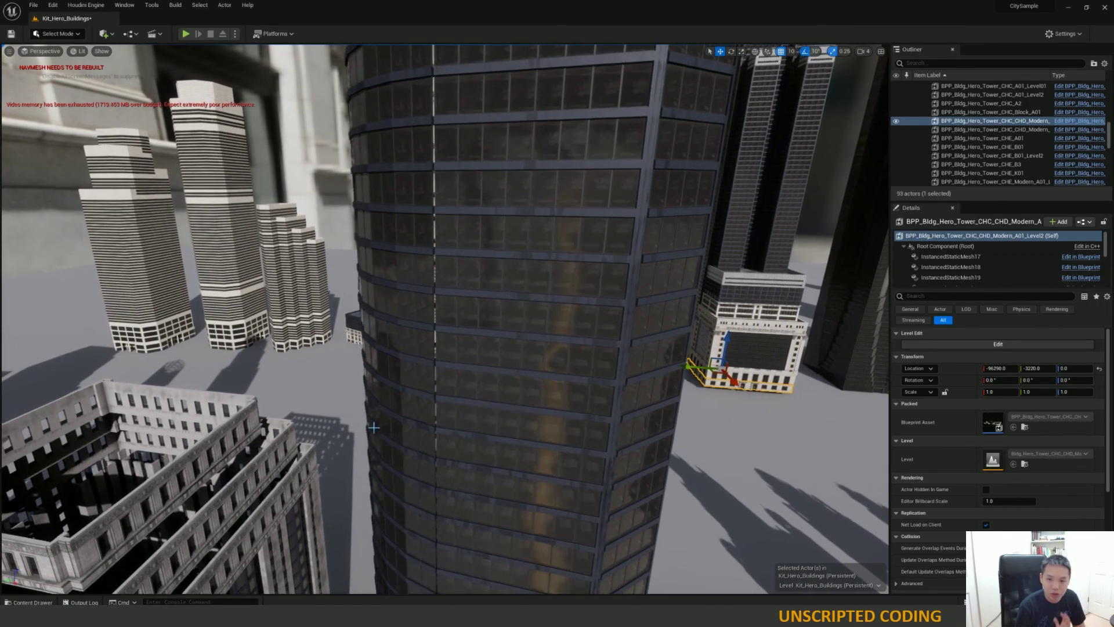
{"action": "scroll", "coordinate": [369, 438], "scroll_direction": "up", "scroll_amount": 5}
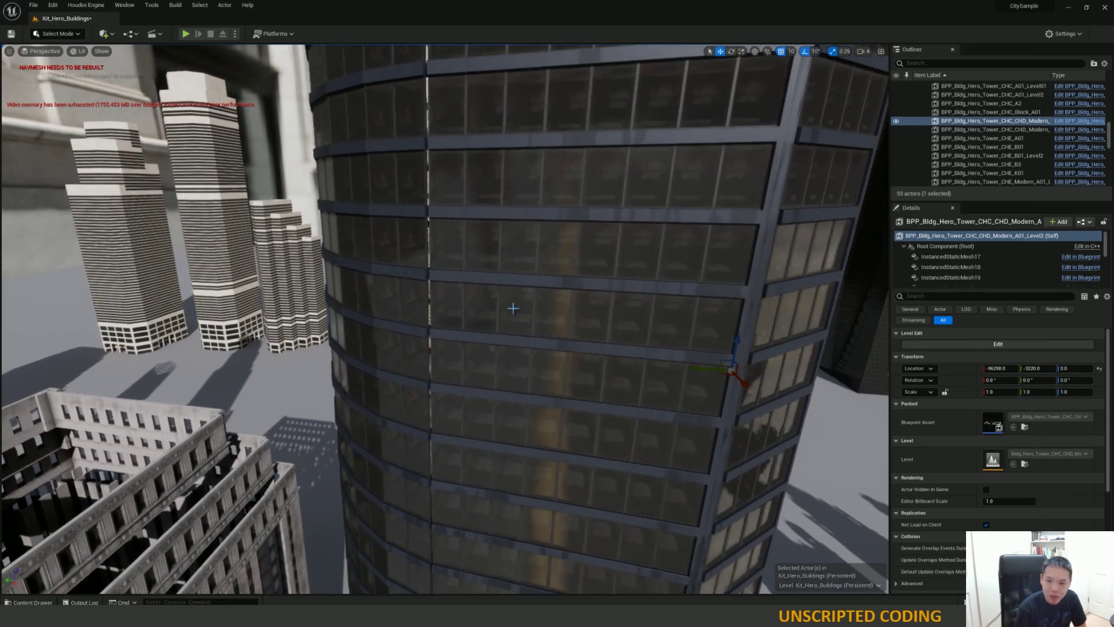
Inspect the open roof, stepped parapets and facade of the neighbouring stone building up close from above.
{"action": "right_click_drag", "start_coordinate": [370, 438], "coordinate": [191, 517]}
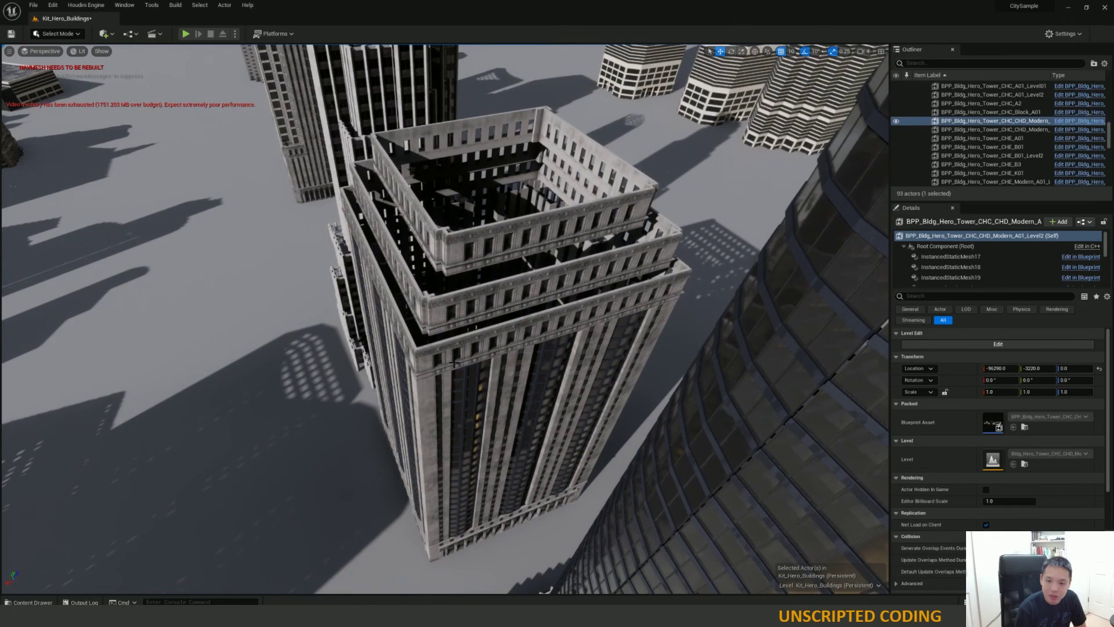
{"action": "scroll", "coordinate": [454, 362], "scroll_direction": "up", "scroll_amount": 5}
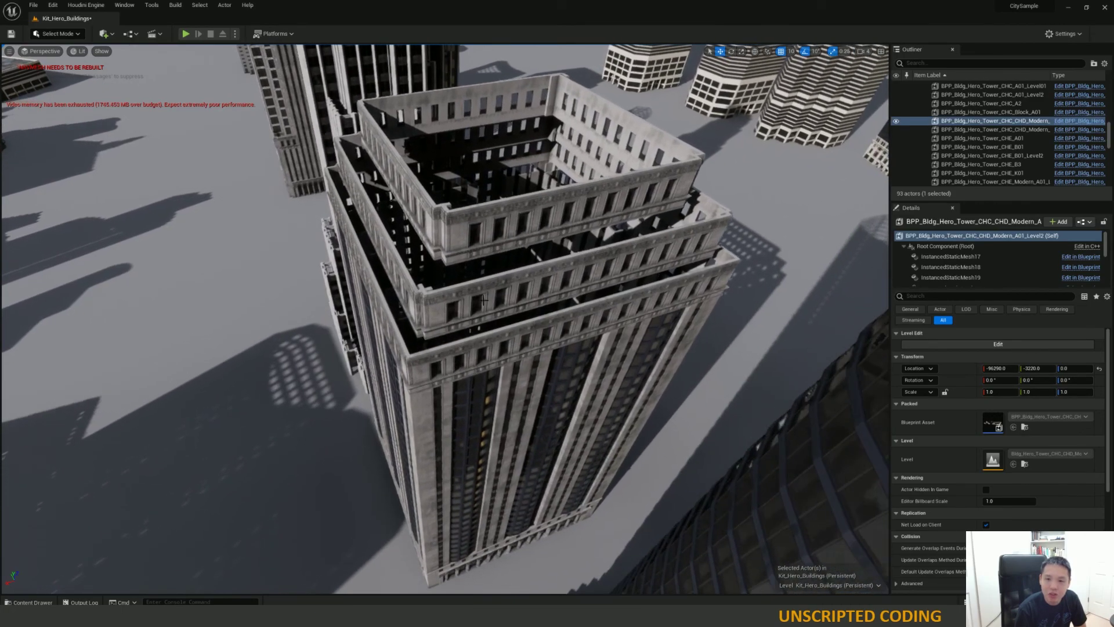
{"action": "scroll", "coordinate": [484, 299], "scroll_direction": "up", "scroll_amount": 5}
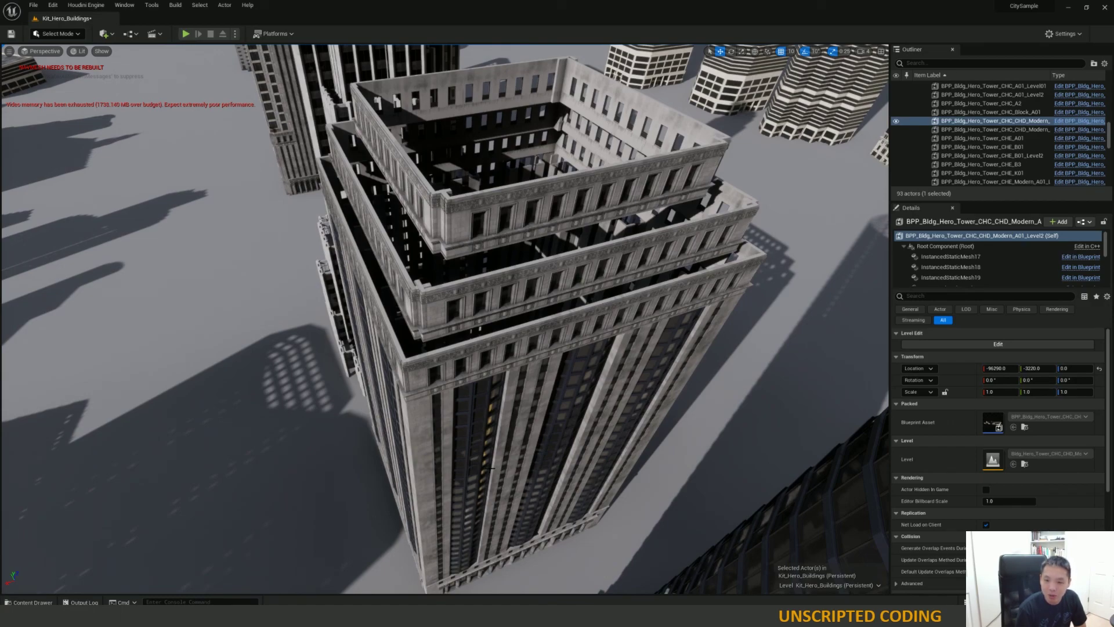
{"action": "scroll", "coordinate": [492, 464], "scroll_direction": "up", "scroll_amount": 3}
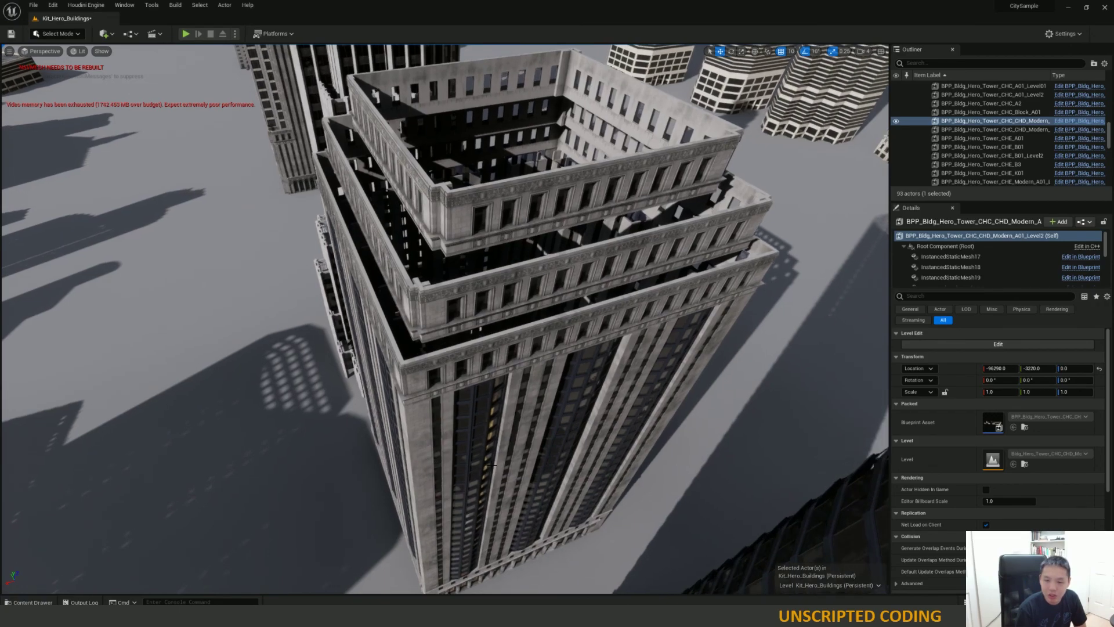
{"action": "scroll", "coordinate": [492, 464], "scroll_direction": "down", "scroll_amount": 4}
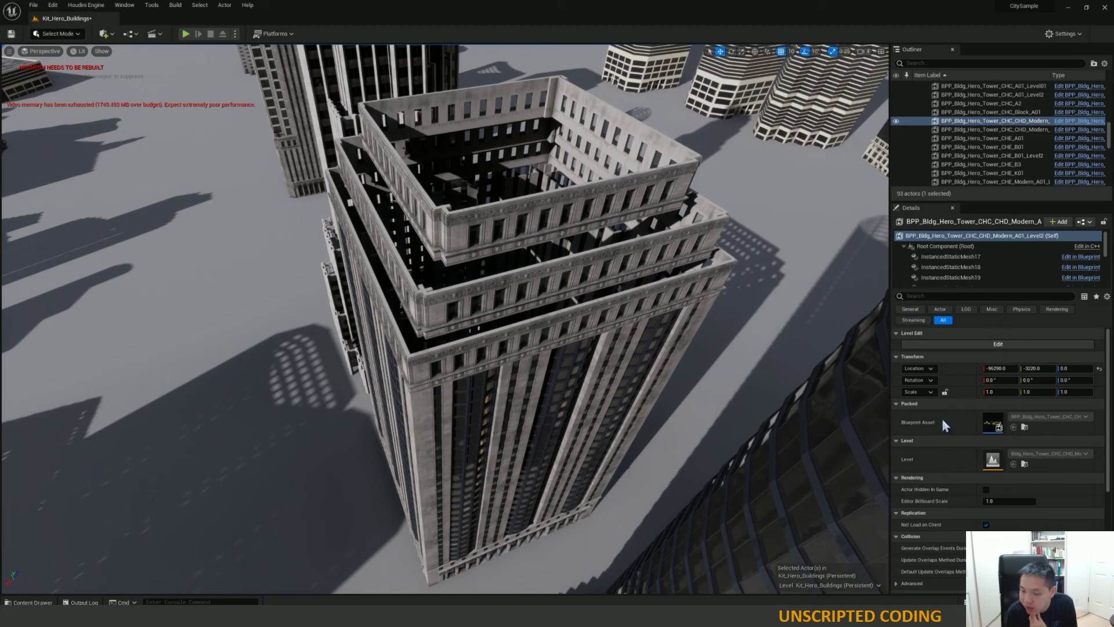
Review the selected CHC_CHD_Modern tower's physics properties, including overlap update options and advanced collision settings, plus its rendering and streaming properties.
{"action": "scroll", "coordinate": [994, 347], "scroll_direction": "down", "scroll_amount": 1}
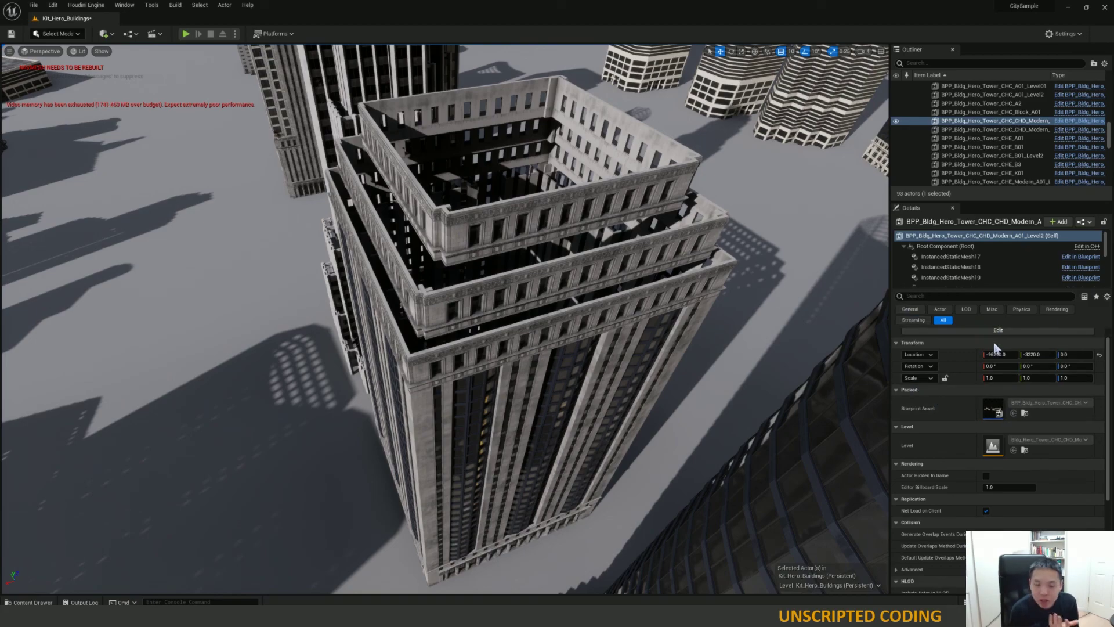
{"action": "left_click", "coordinate": [1021, 309]}
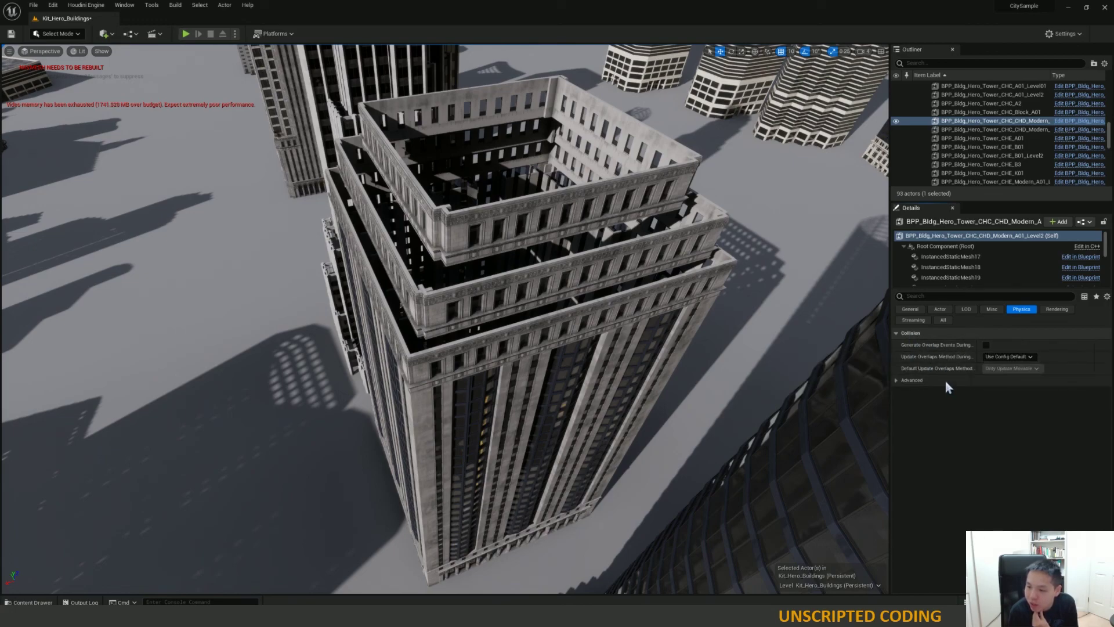
{"action": "left_click", "coordinate": [1026, 357]}
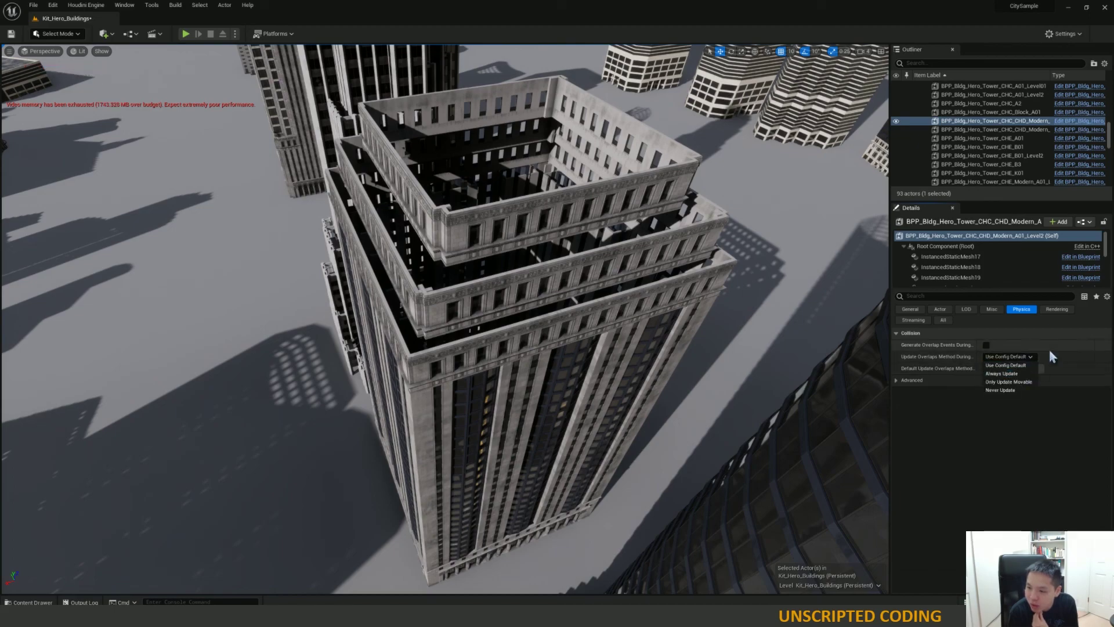
{"action": "left_click", "coordinate": [1071, 378]}
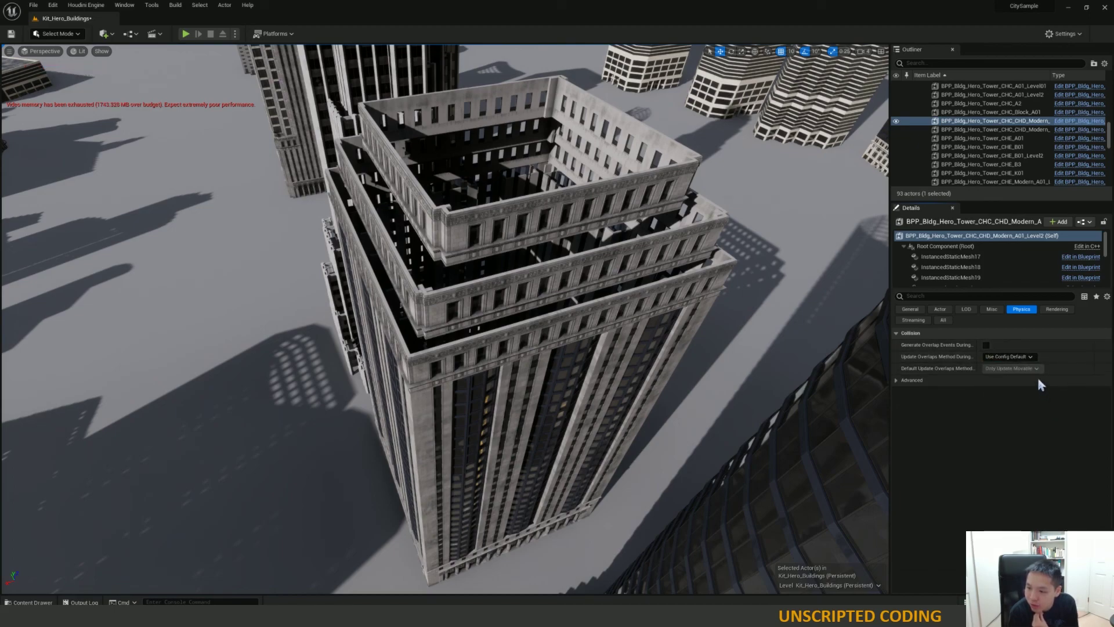
{"action": "left_click", "coordinate": [910, 381]}
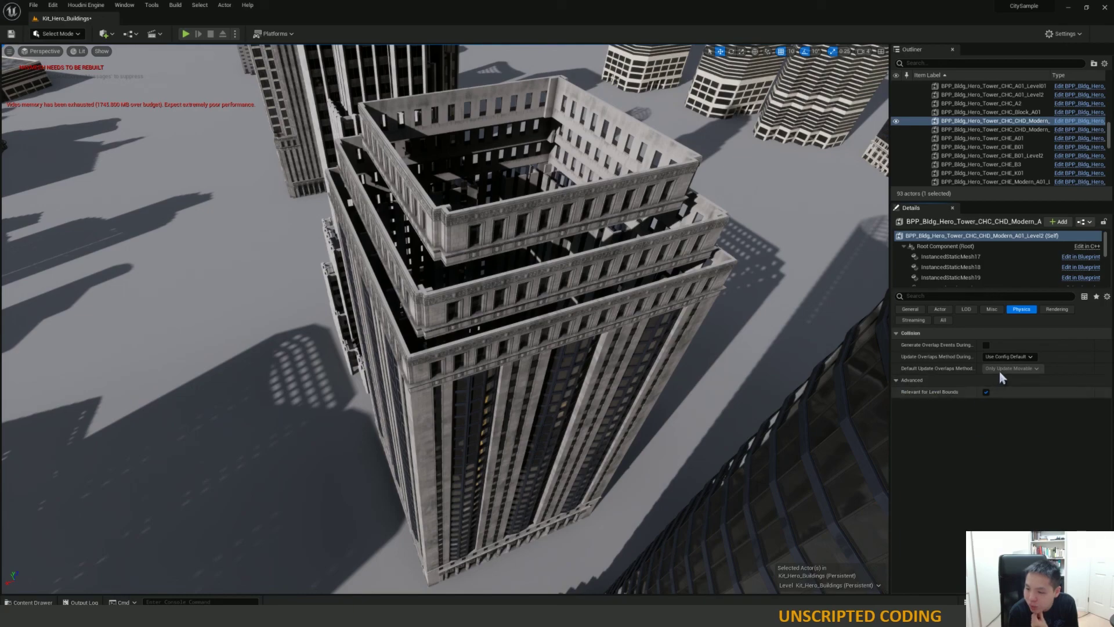
{"action": "left_click", "coordinate": [1051, 311]}
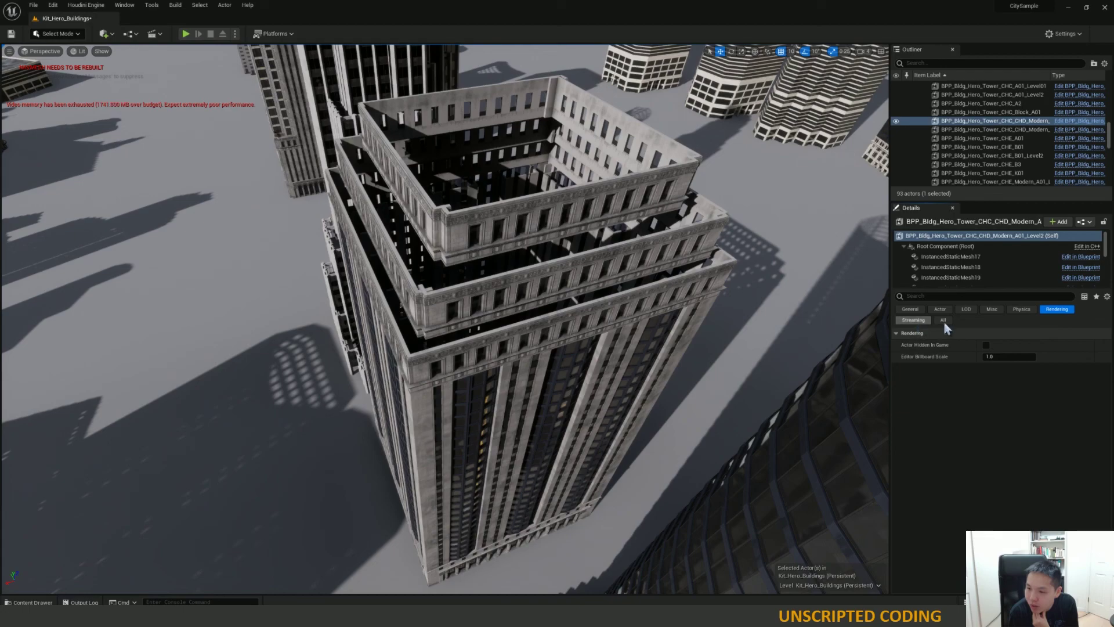
{"action": "left_click", "coordinate": [913, 320]}
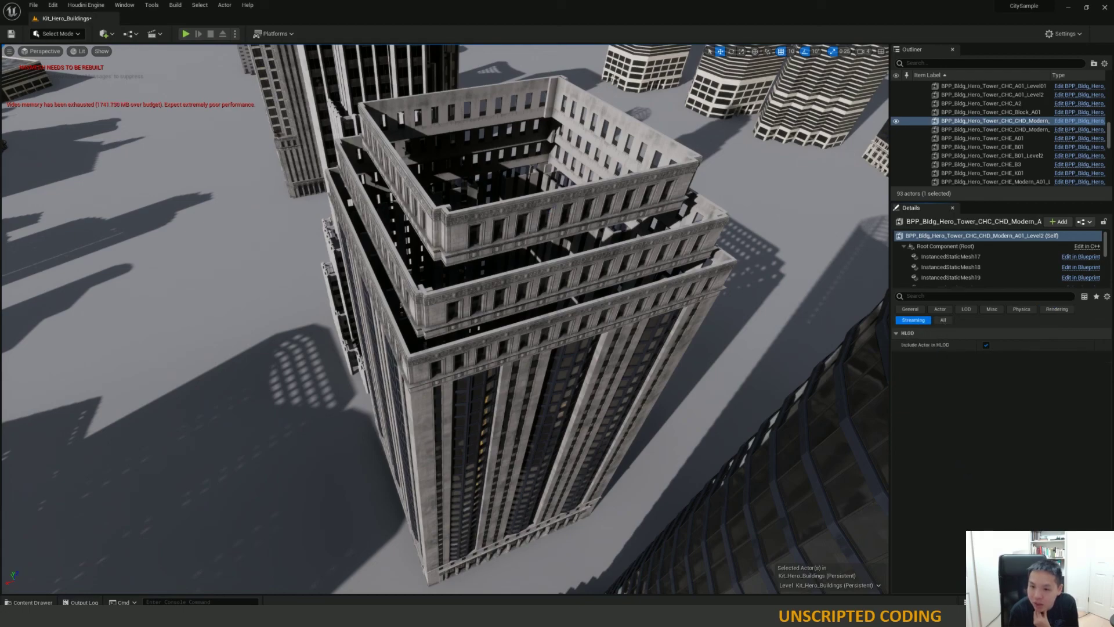
Select the open-roofed stone building and review its rendering, physics, miscellaneous, LOD, actor and general properties, followed by the complete property list.
{"action": "left_click", "coordinate": [632, 222]}
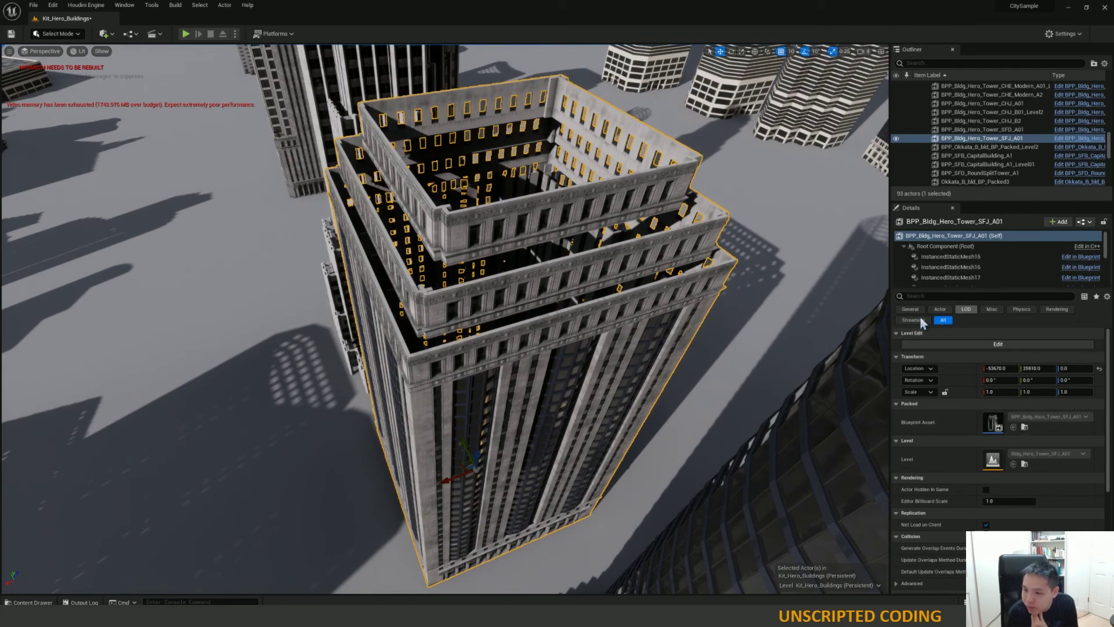
{"action": "left_click", "coordinate": [1055, 309]}
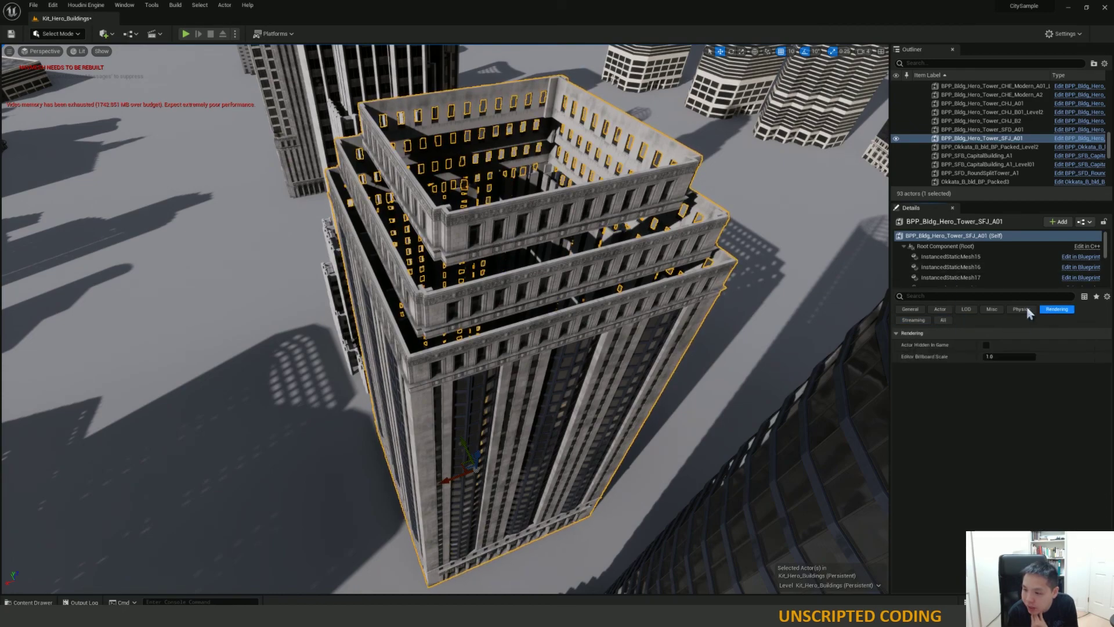
{"action": "left_click", "coordinate": [1023, 310]}
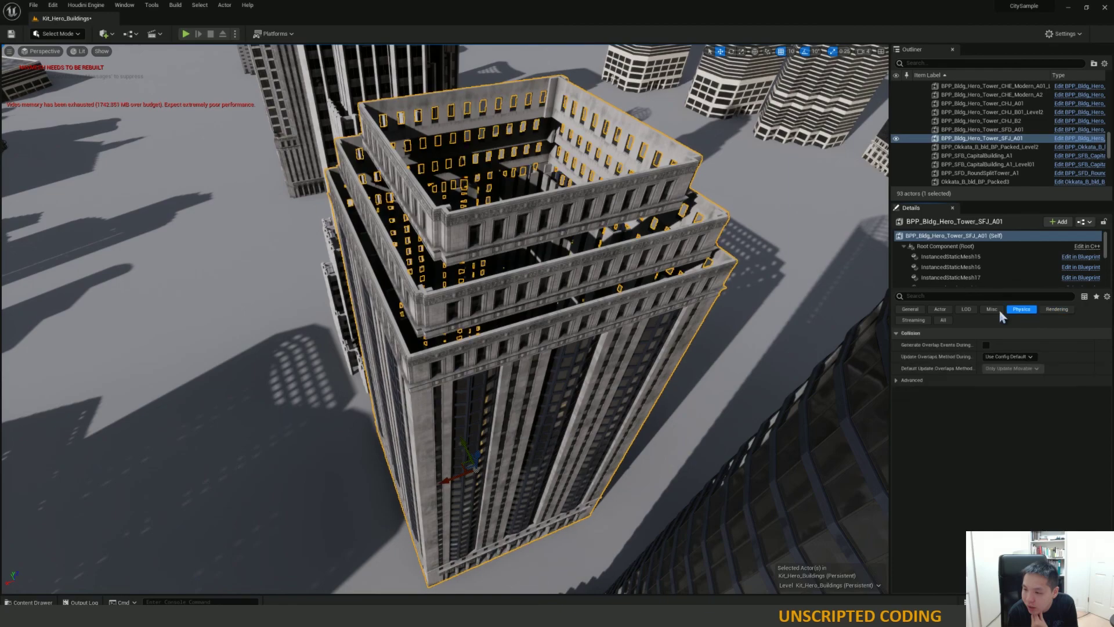
{"action": "left_click", "coordinate": [996, 310]}
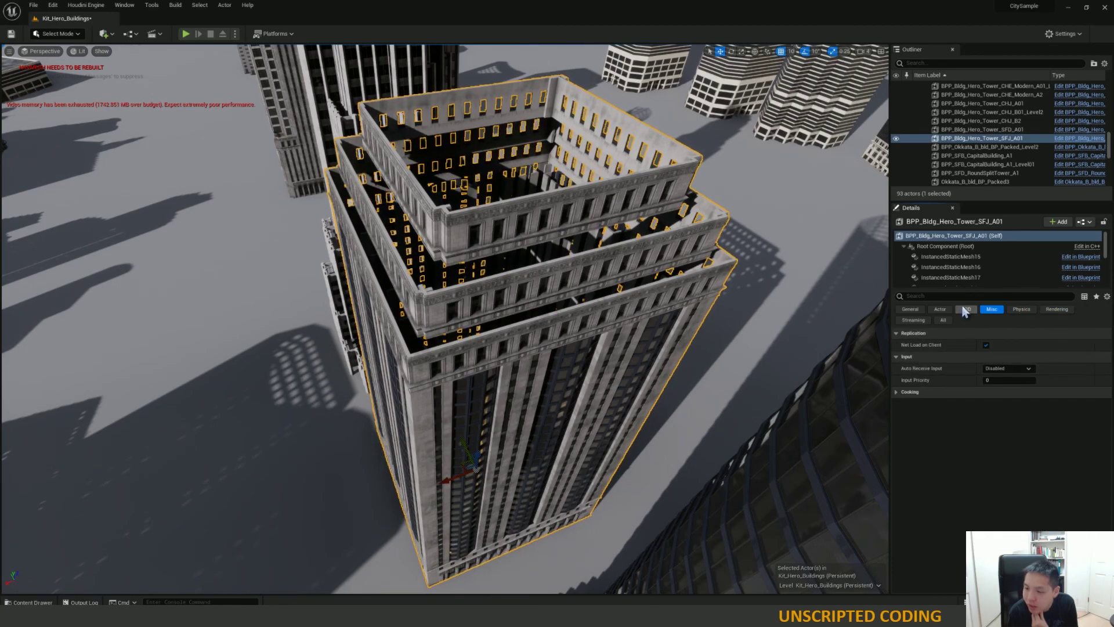
{"action": "left_click", "coordinate": [963, 310]}
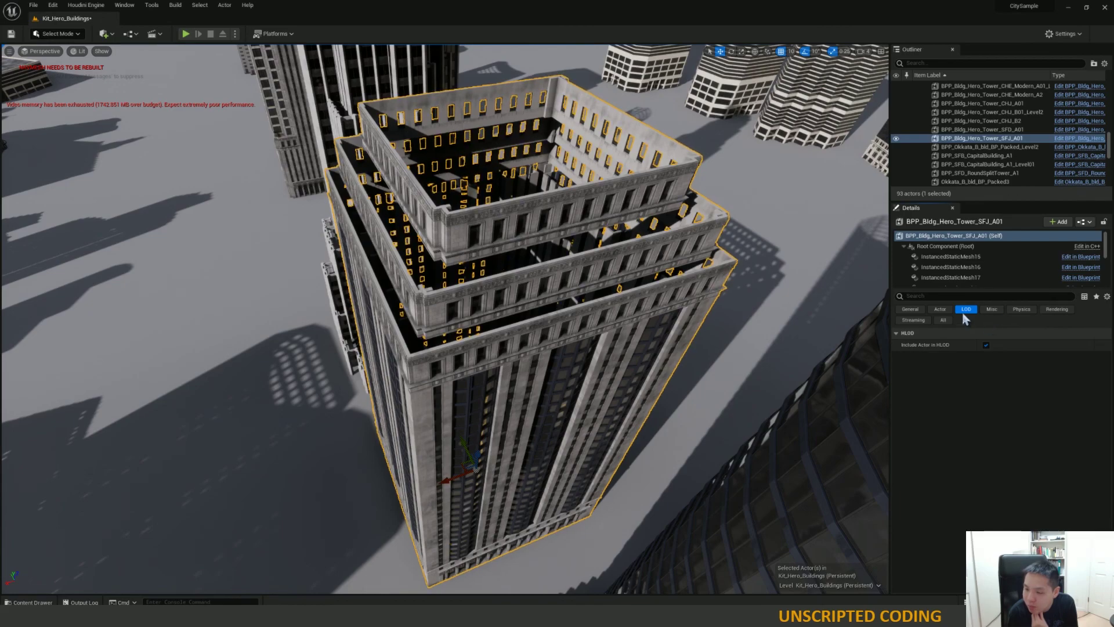
{"action": "left_click", "coordinate": [941, 309]}
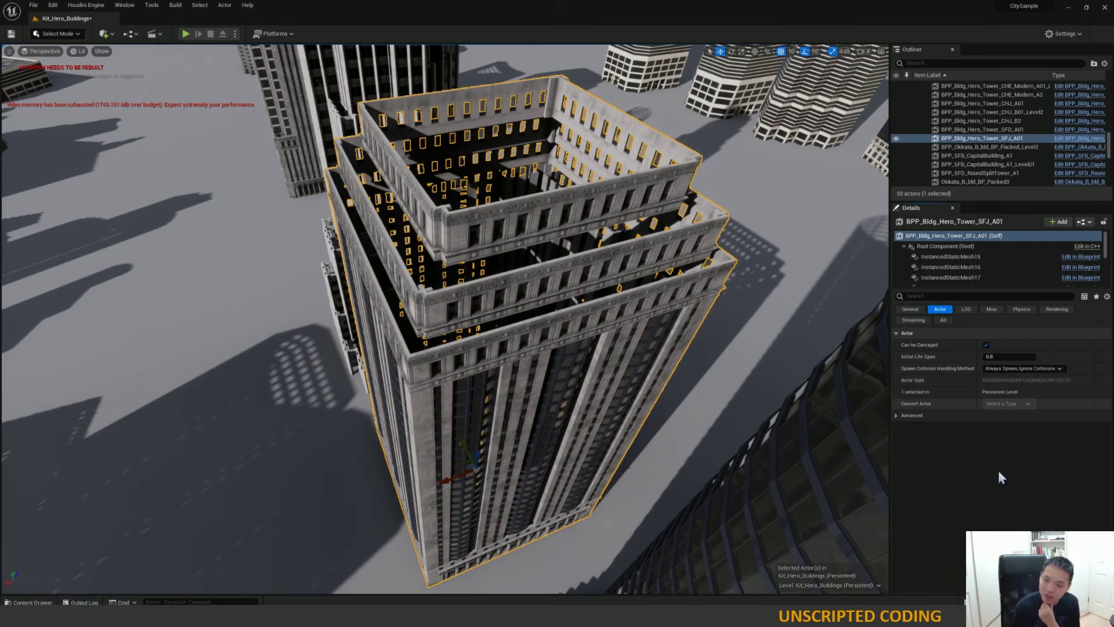
{"action": "left_click", "coordinate": [917, 310]}
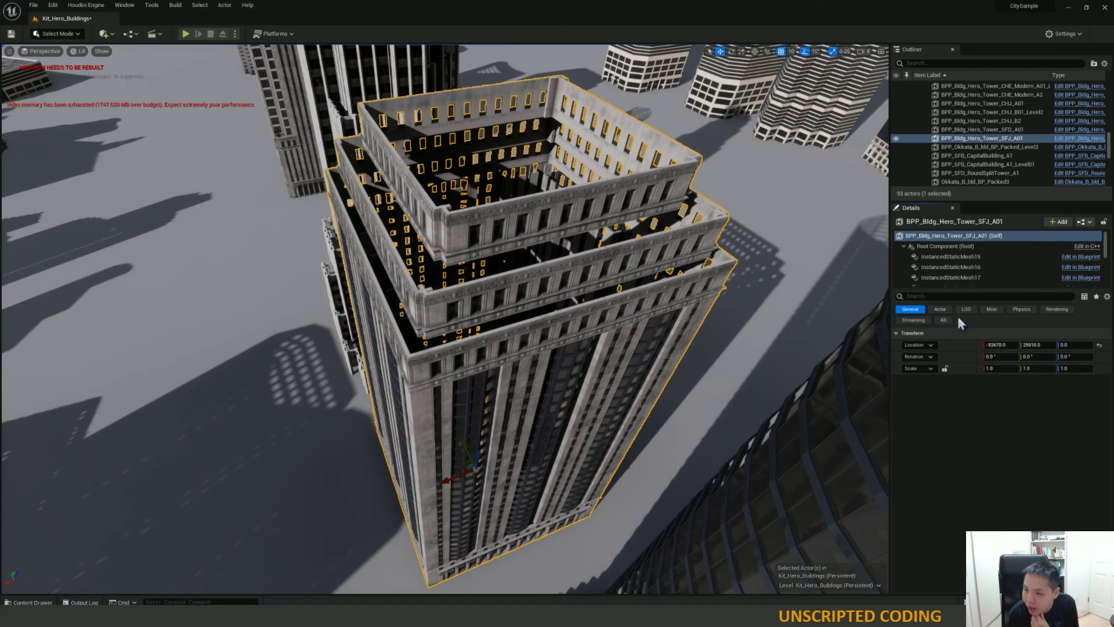
{"action": "left_click", "coordinate": [943, 320]}
{"action": "scroll", "coordinate": [954, 435], "scroll_direction": "down", "scroll_amount": 5}
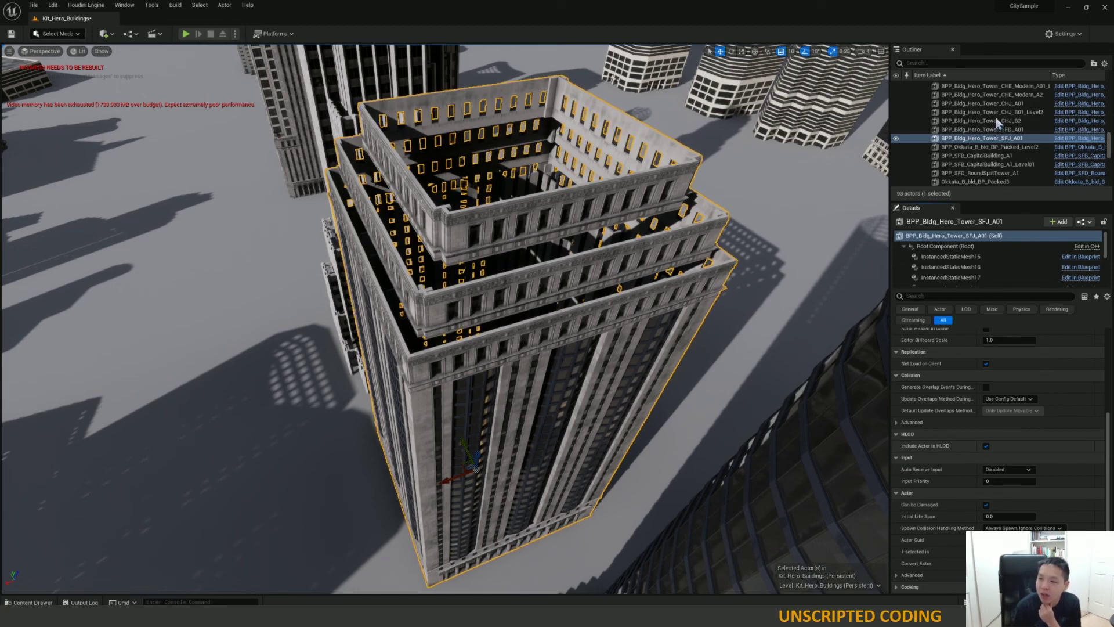
Look through the level's actor list from the scene setup and lights to the actors in the BPP Hero_Buildings folder.
{"action": "scroll", "coordinate": [995, 123], "scroll_direction": "up", "scroll_amount": 10}
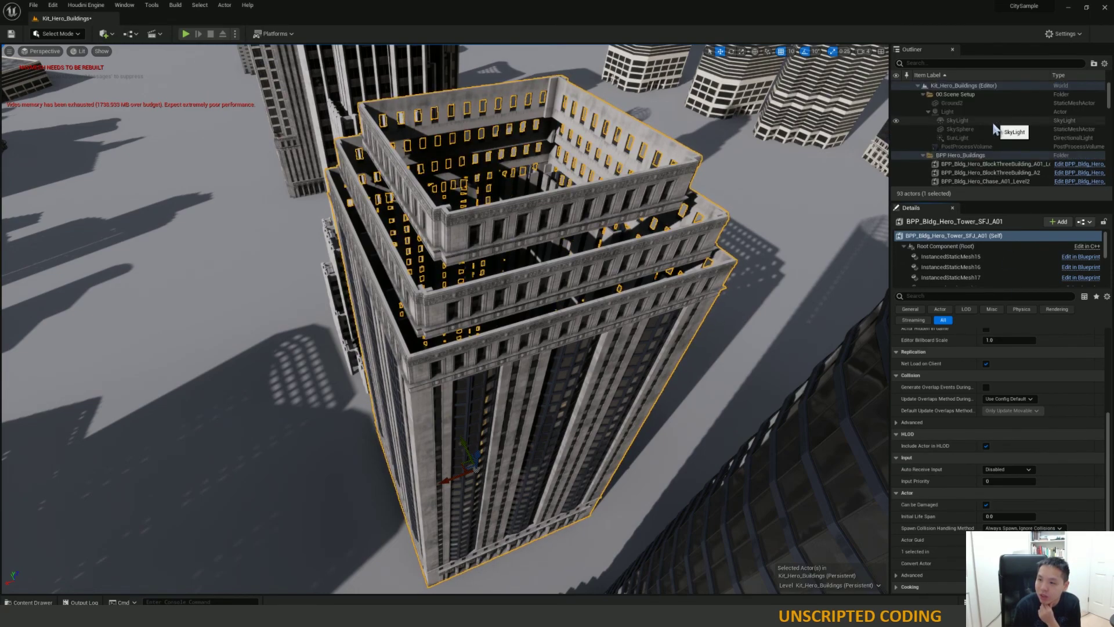
{"action": "scroll", "coordinate": [978, 163], "scroll_direction": "down", "scroll_amount": 3}
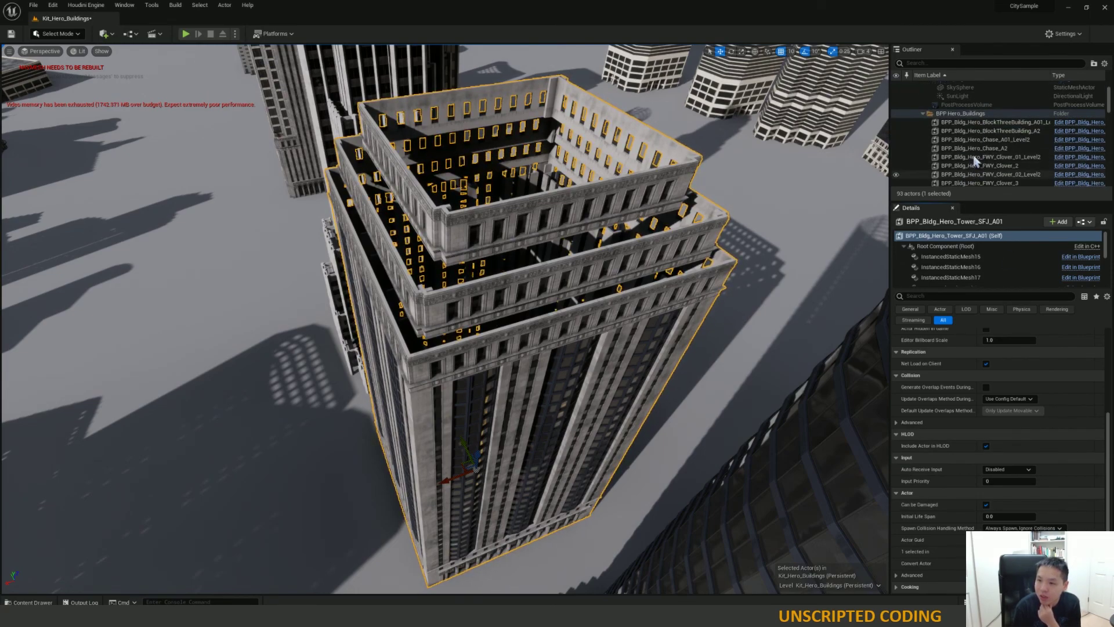
{"action": "scroll", "coordinate": [672, 313], "scroll_direction": "down", "scroll_amount": 3}
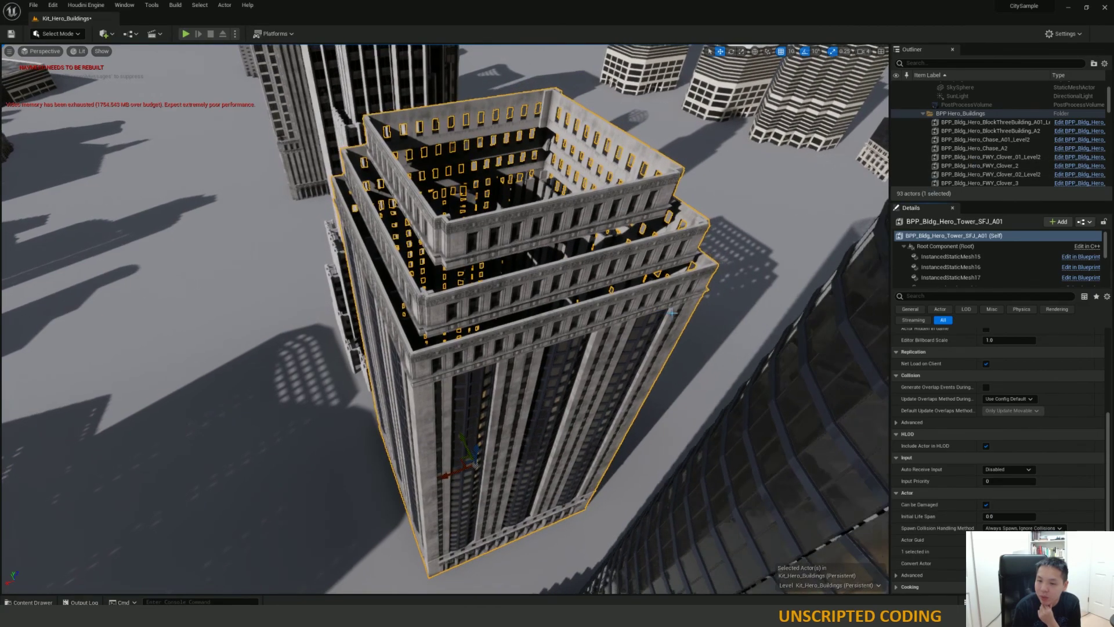
{"action": "right_click_drag", "start_coordinate": [671, 313], "coordinate": [671, 313]}
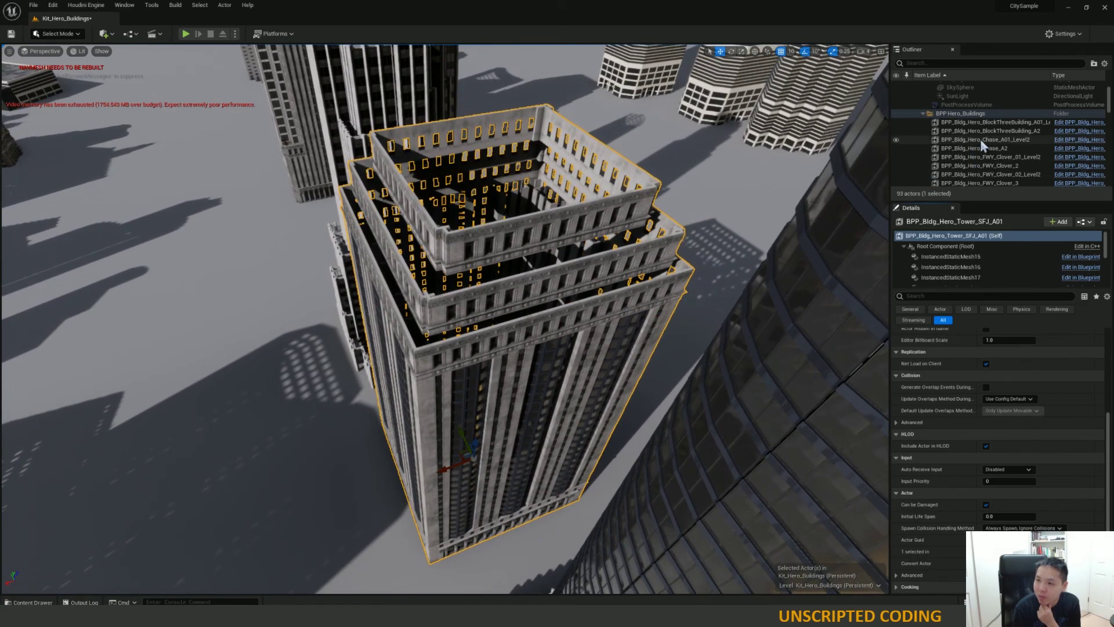
{"action": "scroll", "coordinate": [982, 145], "scroll_direction": "up", "scroll_amount": 3}
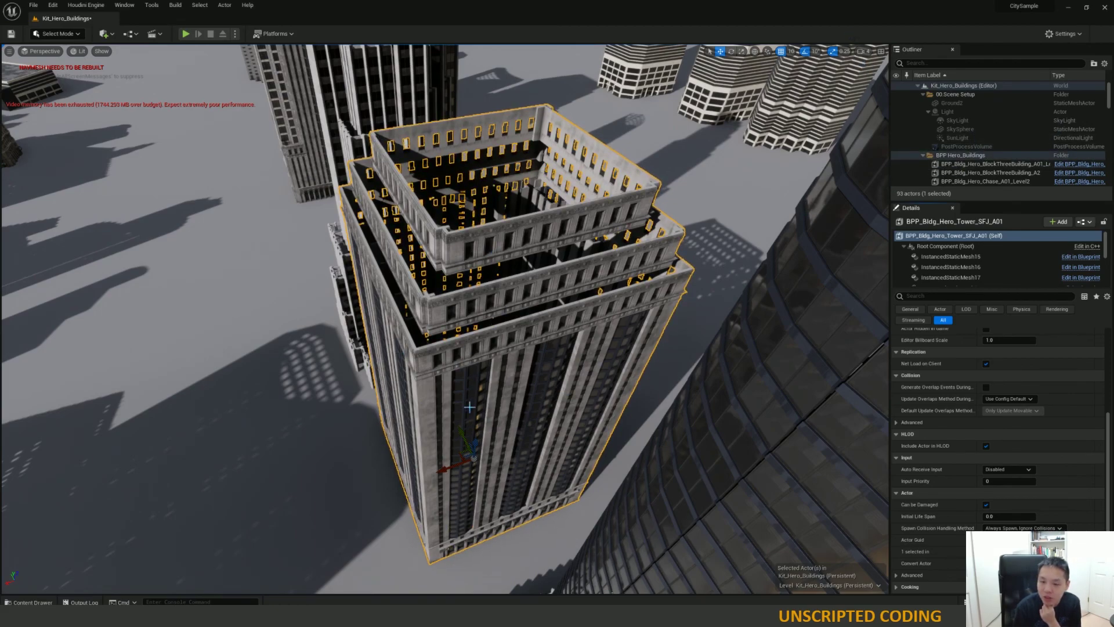
Collapse the BPP Hero_Buildings folder and review the building actors listed under Key Buildings Styles.
{"action": "left_click", "coordinate": [923, 156]}
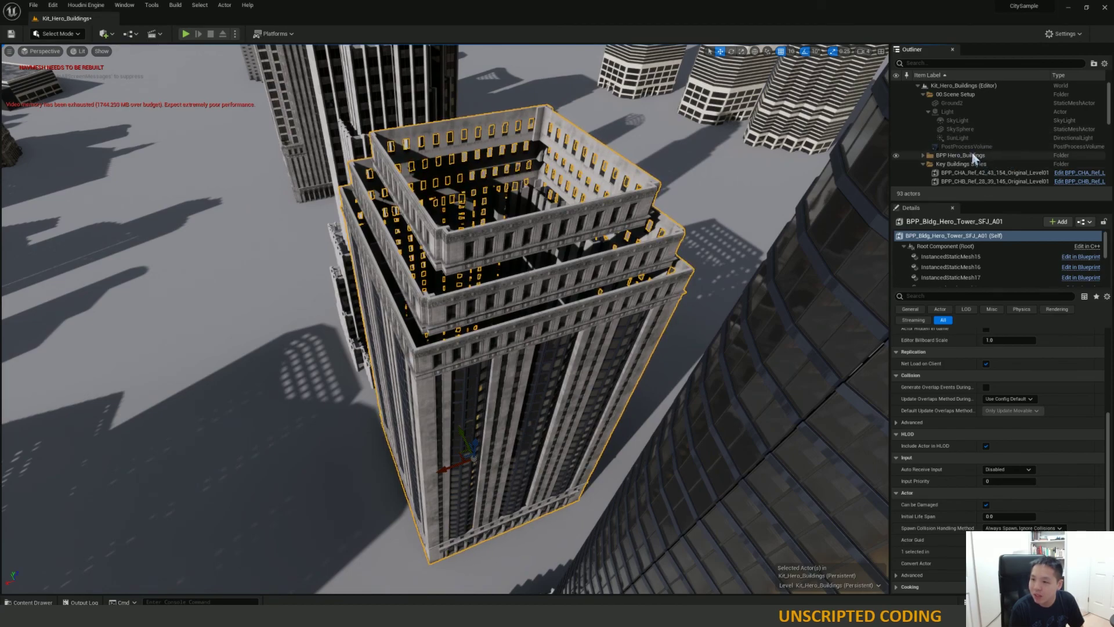
{"action": "scroll", "coordinate": [984, 148], "scroll_direction": "down", "scroll_amount": 2}
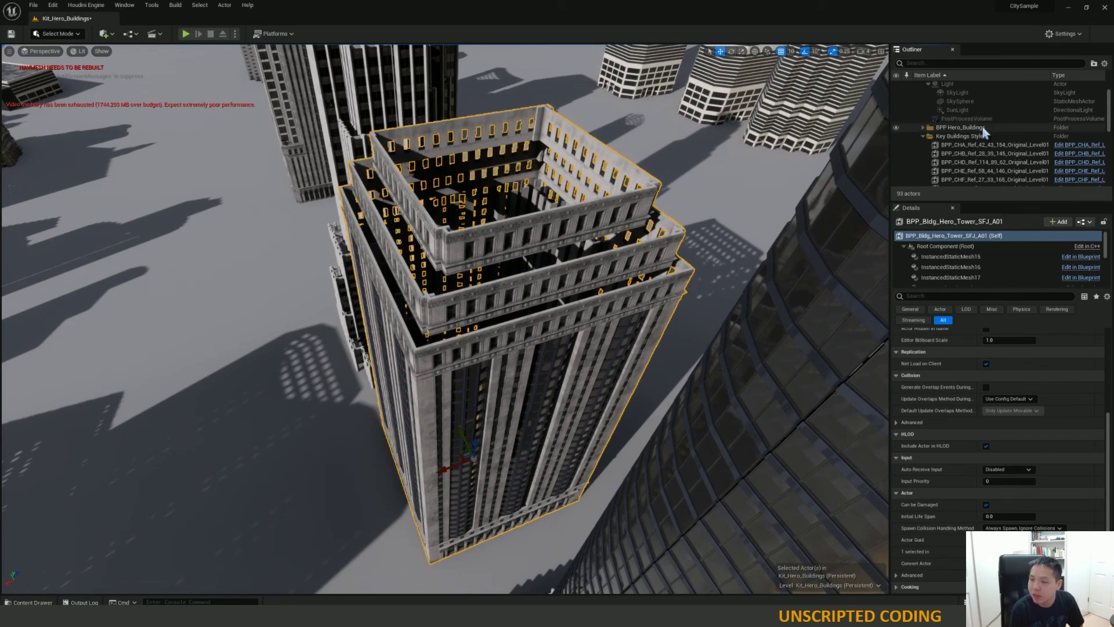
{"action": "scroll", "coordinate": [984, 134], "scroll_direction": "down", "scroll_amount": 10}
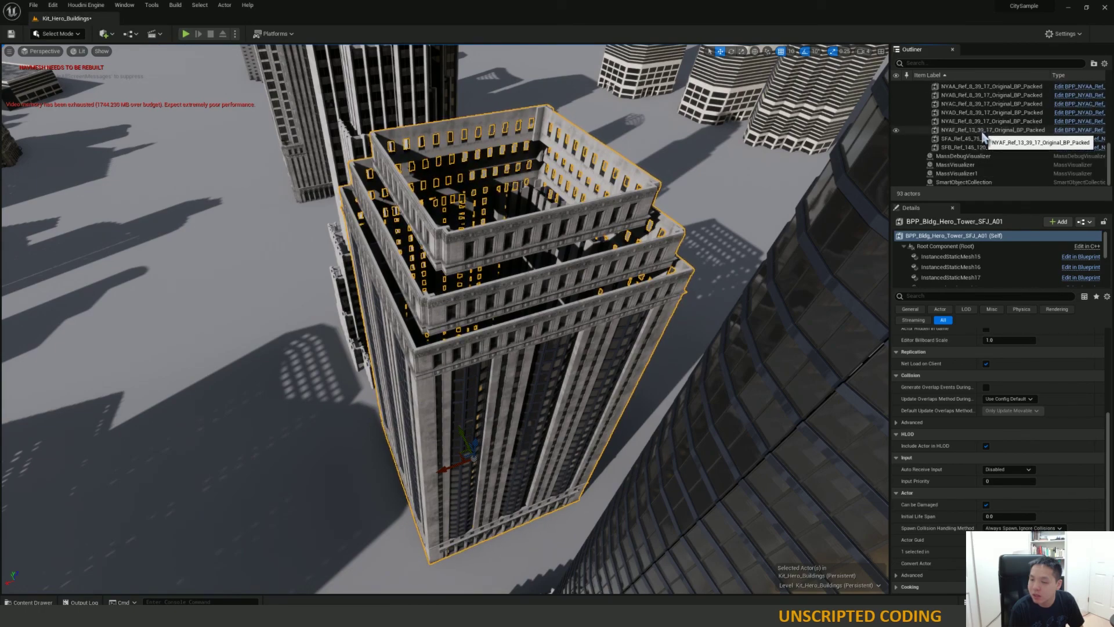
{"action": "scroll", "coordinate": [979, 143], "scroll_direction": "up", "scroll_amount": 8}
{"action": "scroll", "coordinate": [979, 143], "scroll_direction": "down", "scroll_amount": 8}
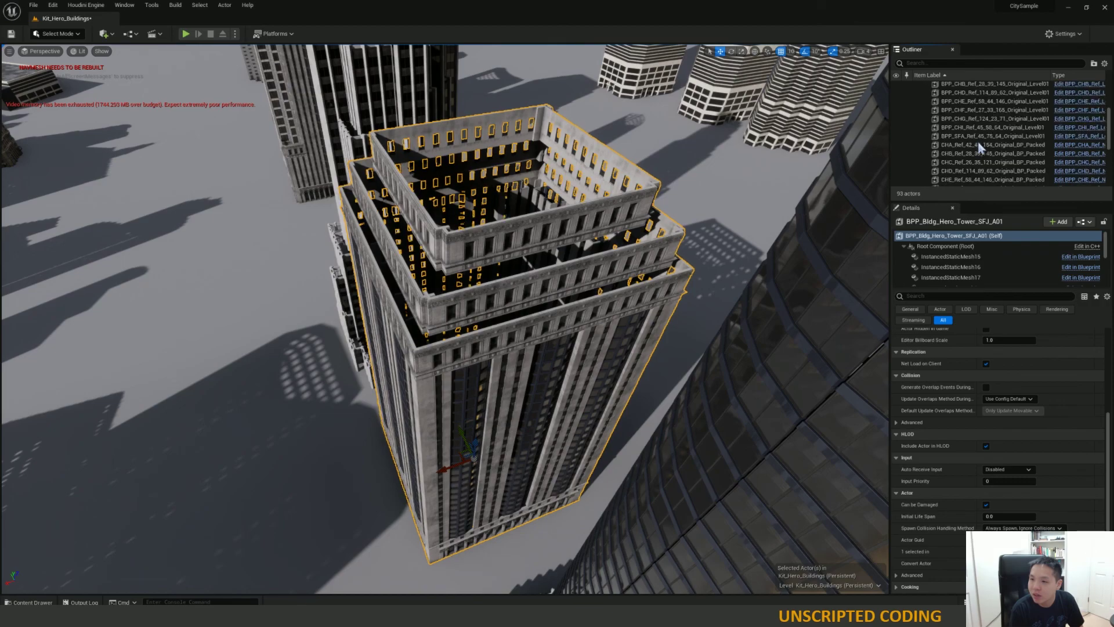
{"action": "scroll", "coordinate": [978, 146], "scroll_direction": "up", "scroll_amount": 10}
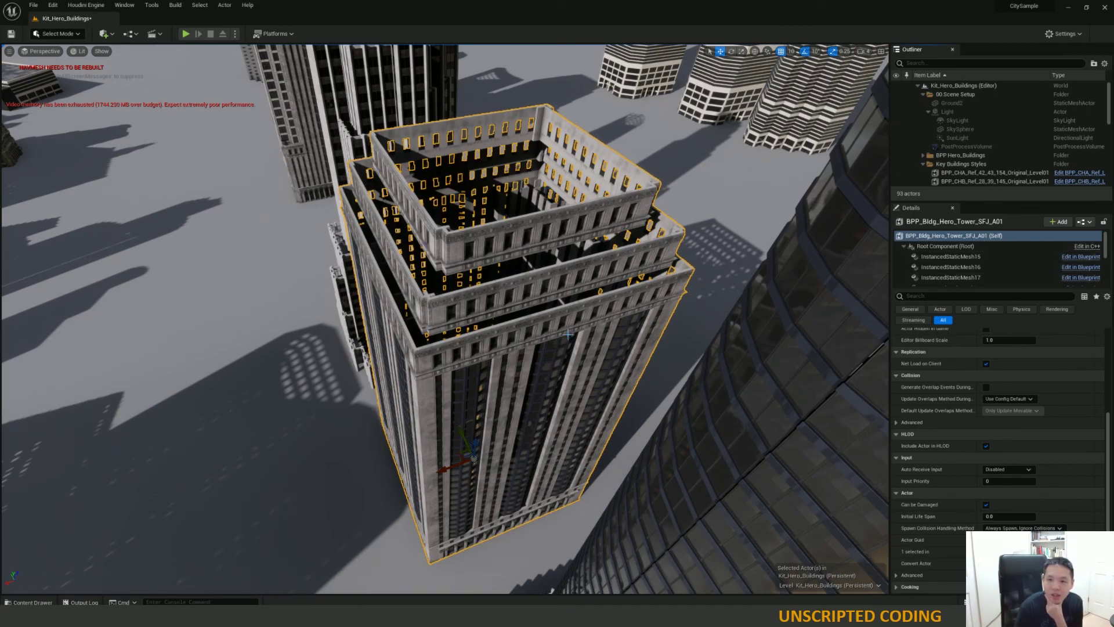
View the selected open-roofed stone tower from farther away, together with the neighbouring glass tower.
{"action": "scroll", "coordinate": [568, 334], "scroll_direction": "down", "scroll_amount": 1}
{"action": "scroll", "coordinate": [568, 334], "scroll_direction": "down", "scroll_amount": 5}
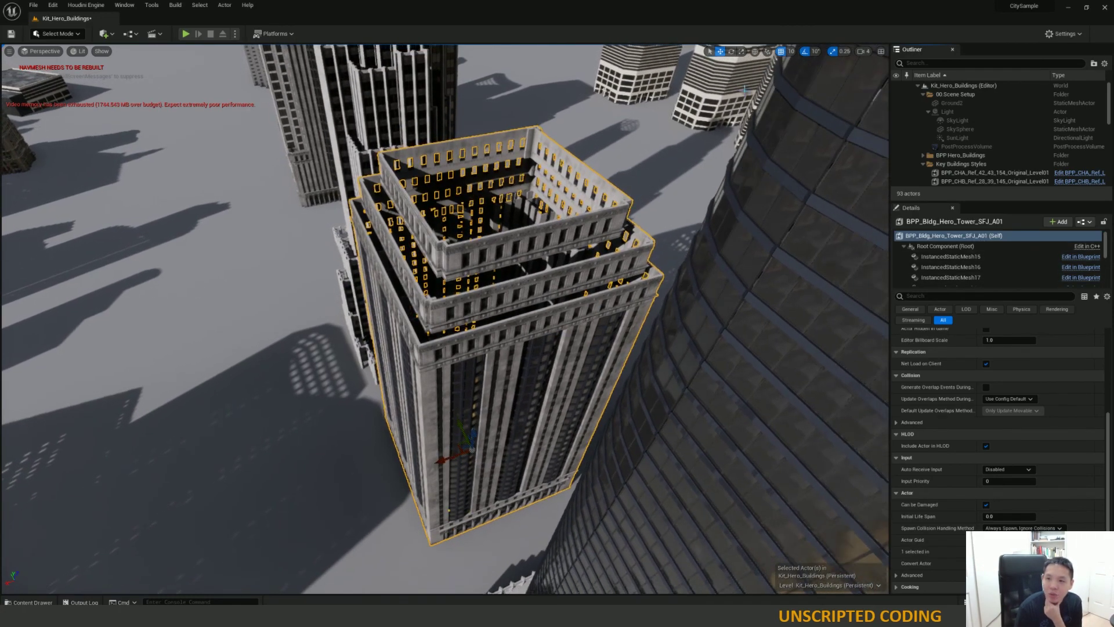
{"action": "scroll", "coordinate": [550, 294], "scroll_direction": "down", "scroll_amount": 1}
{"action": "scroll", "coordinate": [552, 295], "scroll_direction": "down", "scroll_amount": 8}
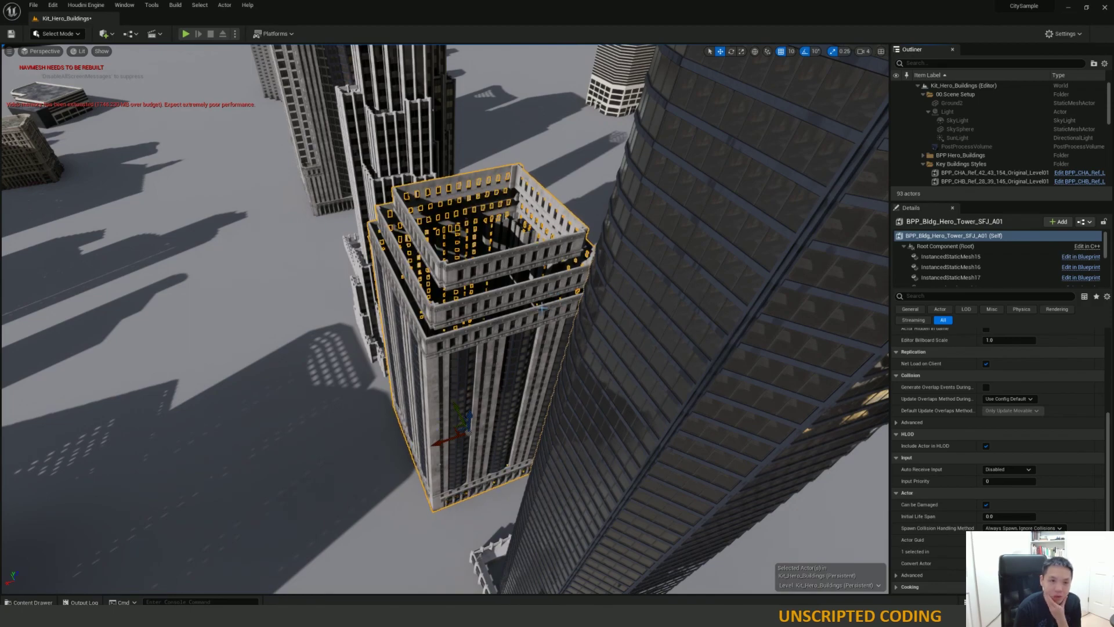
Browse the project content, collapse the AI and Building folders, and show the contents of the Content/Map folder.
{"action": "left_click", "coordinate": [29, 602]}
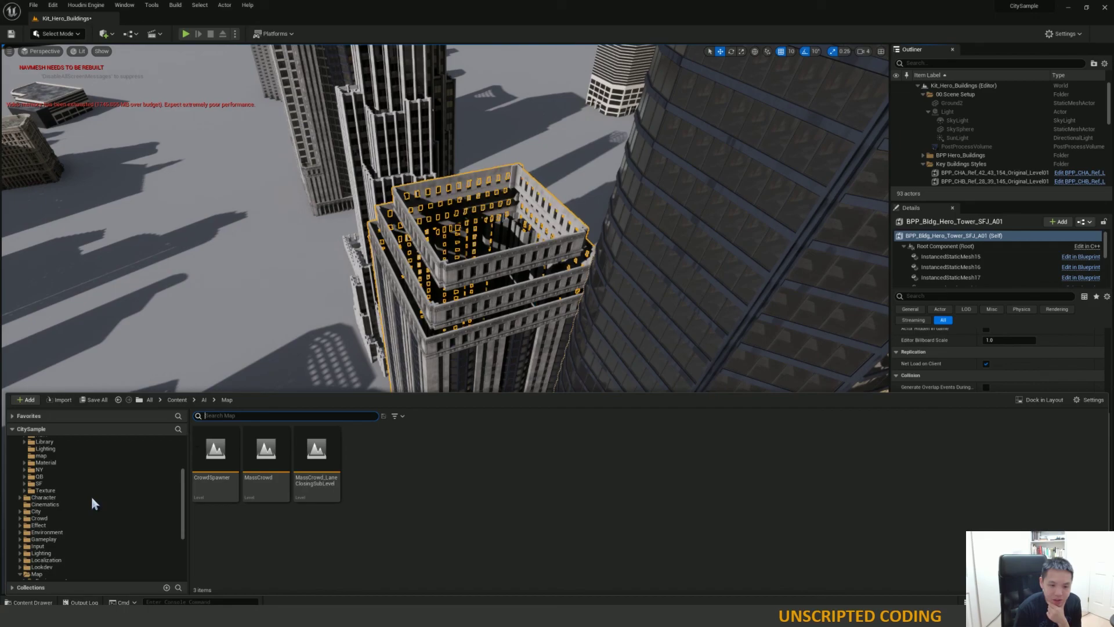
{"action": "scroll", "coordinate": [105, 484], "scroll_direction": "down", "scroll_amount": 1}
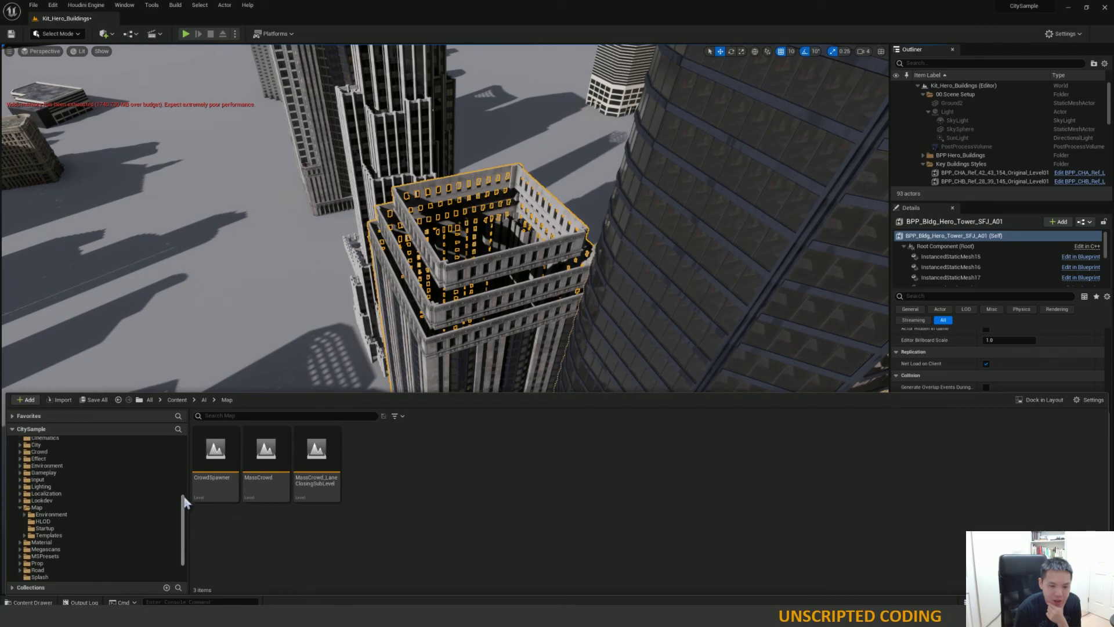
{"action": "left_click_drag", "start_coordinate": [184, 504], "coordinate": [182, 457]}
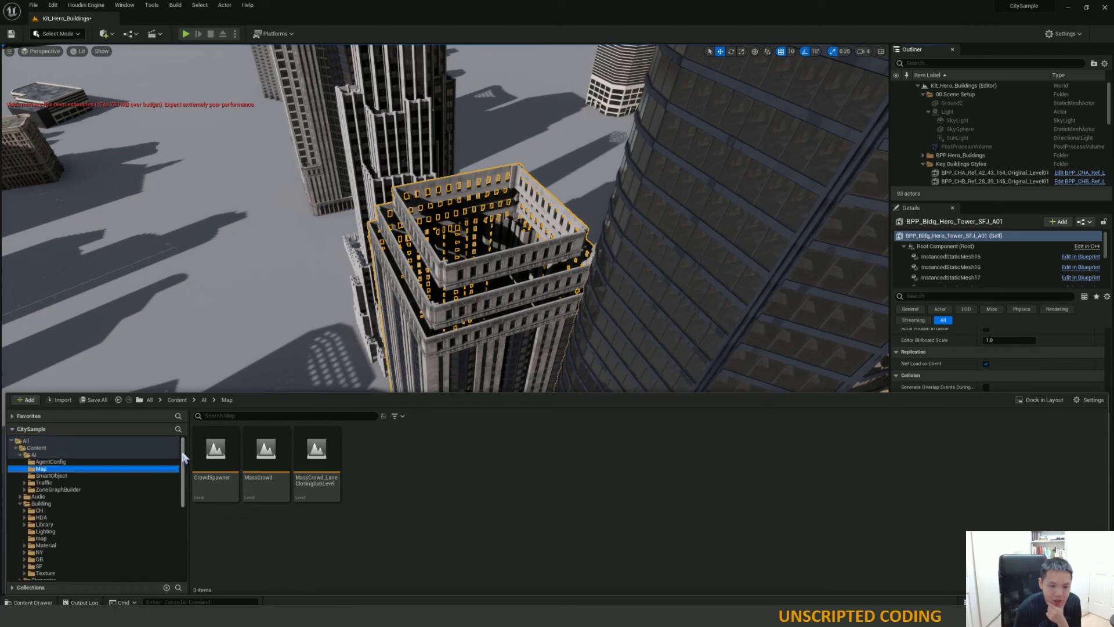
{"action": "left_click", "coordinate": [21, 455]}
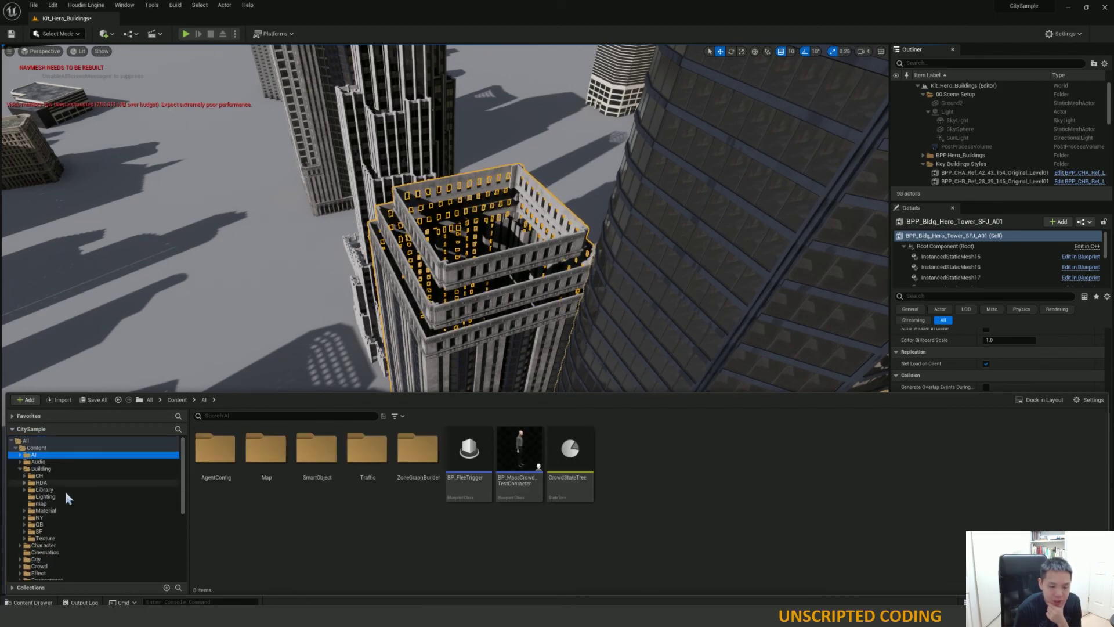
{"action": "left_click", "coordinate": [20, 468]}
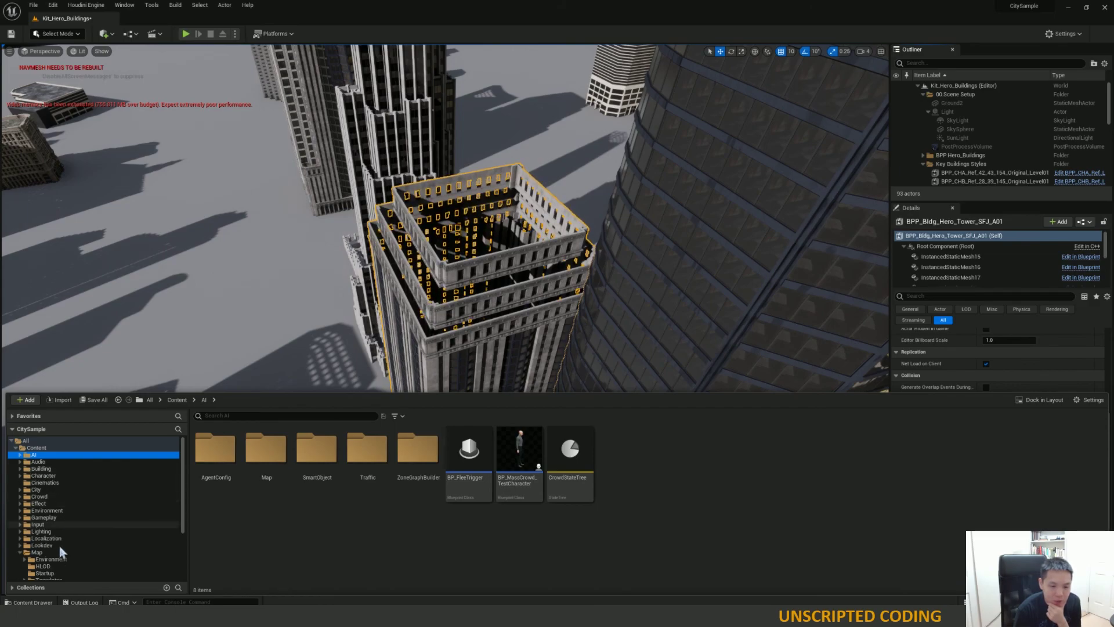
{"action": "scroll", "coordinate": [58, 542], "scroll_direction": "down", "scroll_amount": 3}
{"action": "left_click", "coordinate": [36, 497]}
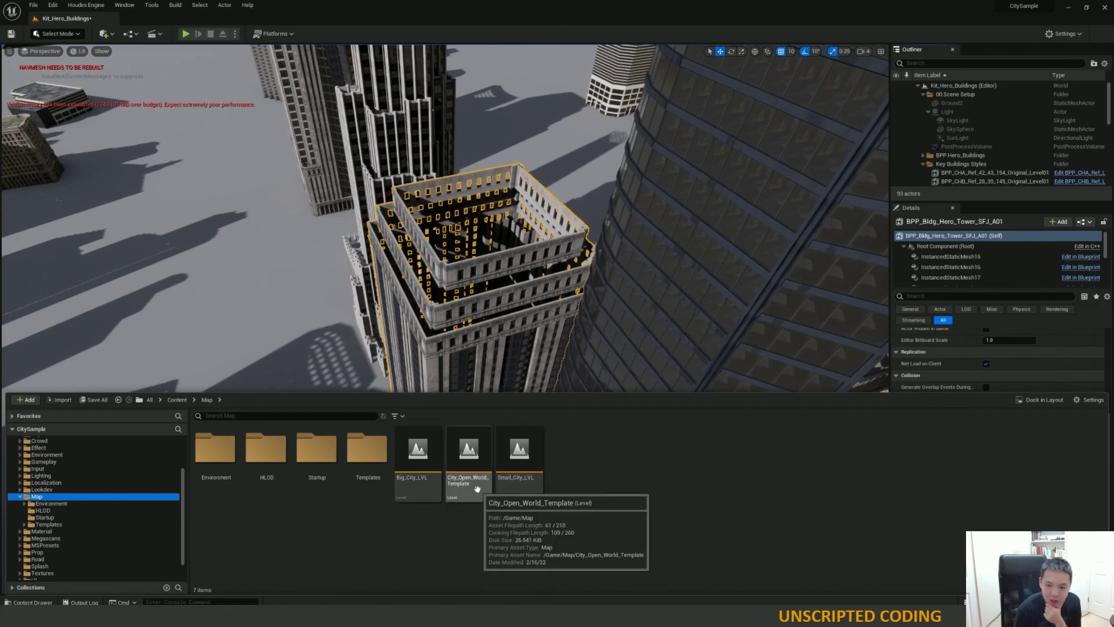
Open the Small_City_LVL level without saving Kit_Hero_Buildings, and close the content browser to reveal the full viewport.
{"action": "left_click", "coordinate": [427, 484]}
{"action": "mouse_move", "coordinate": [517, 480]}
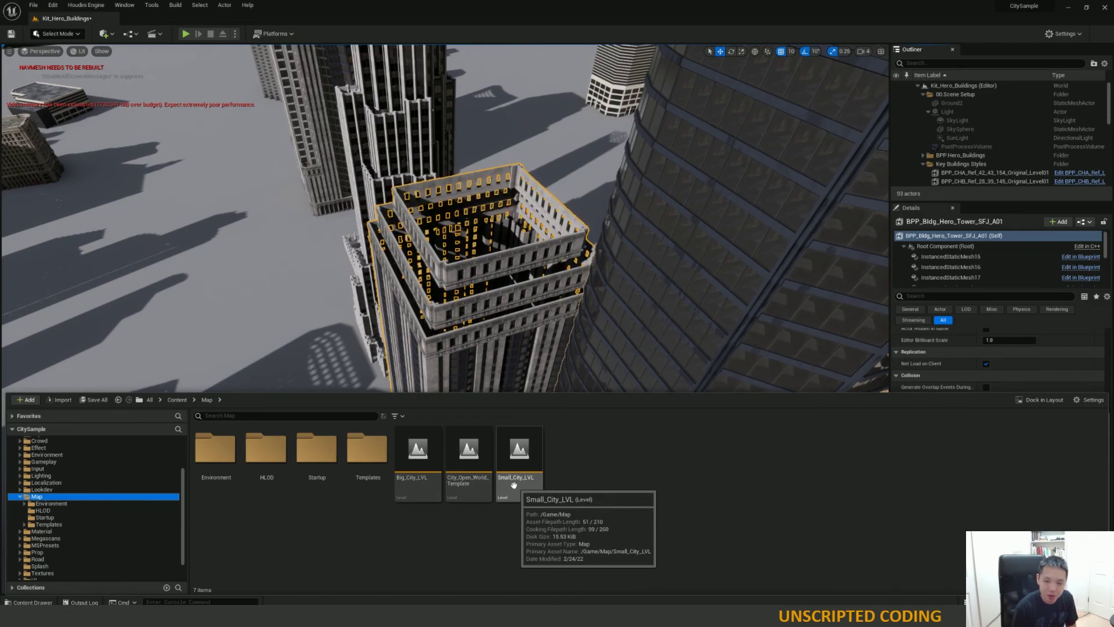
{"action": "double_click", "coordinate": [507, 448]}
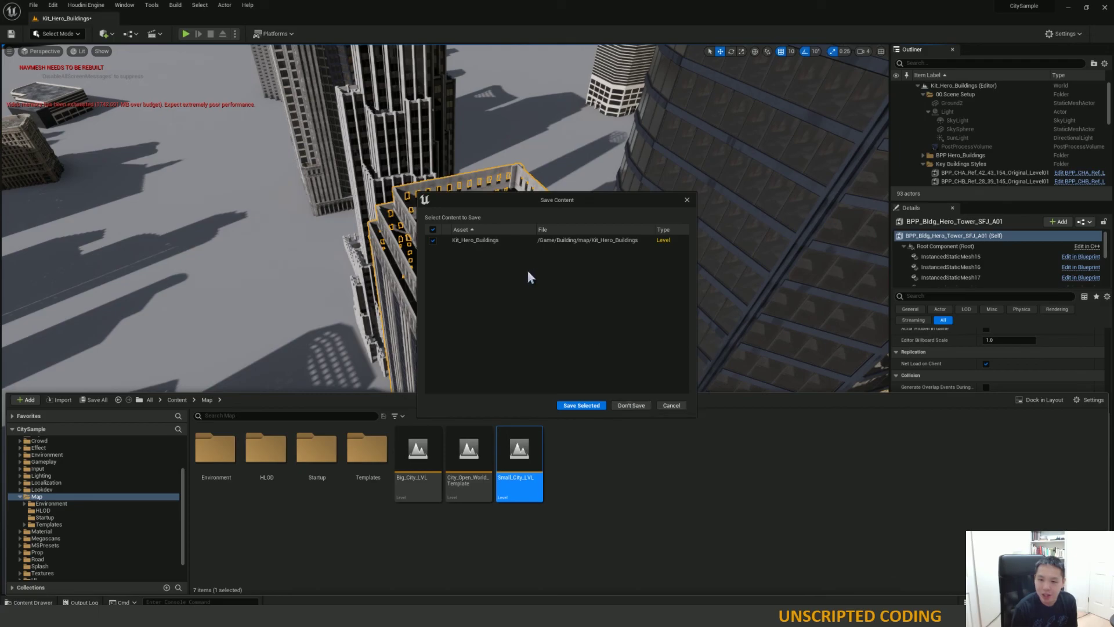
{"action": "left_click", "coordinate": [630, 406]}
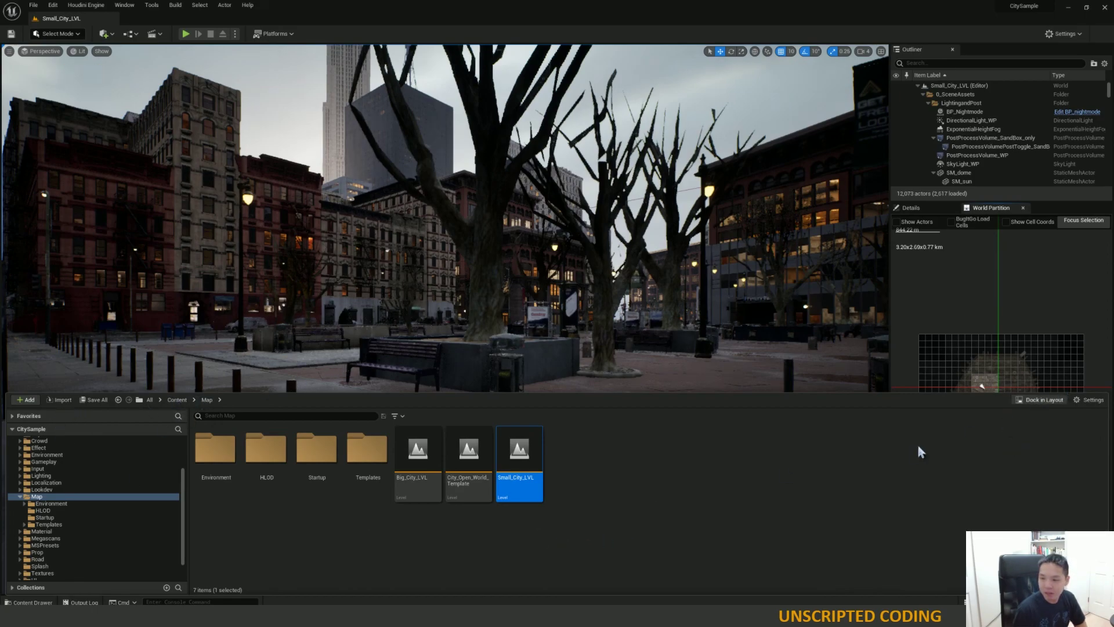
{"action": "left_click", "coordinate": [23, 602]}
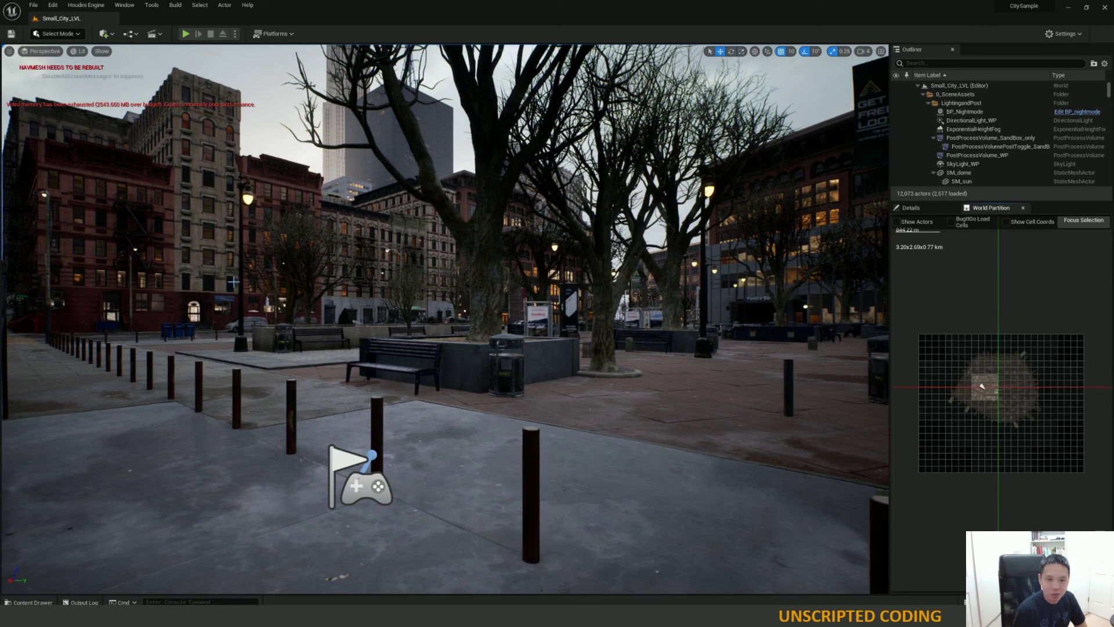
Fly through the plaza past the bench and trash can, and look down the street beside the clock.
{"action": "scroll", "coordinate": [249, 281], "scroll_direction": "up", "scroll_amount": 3}
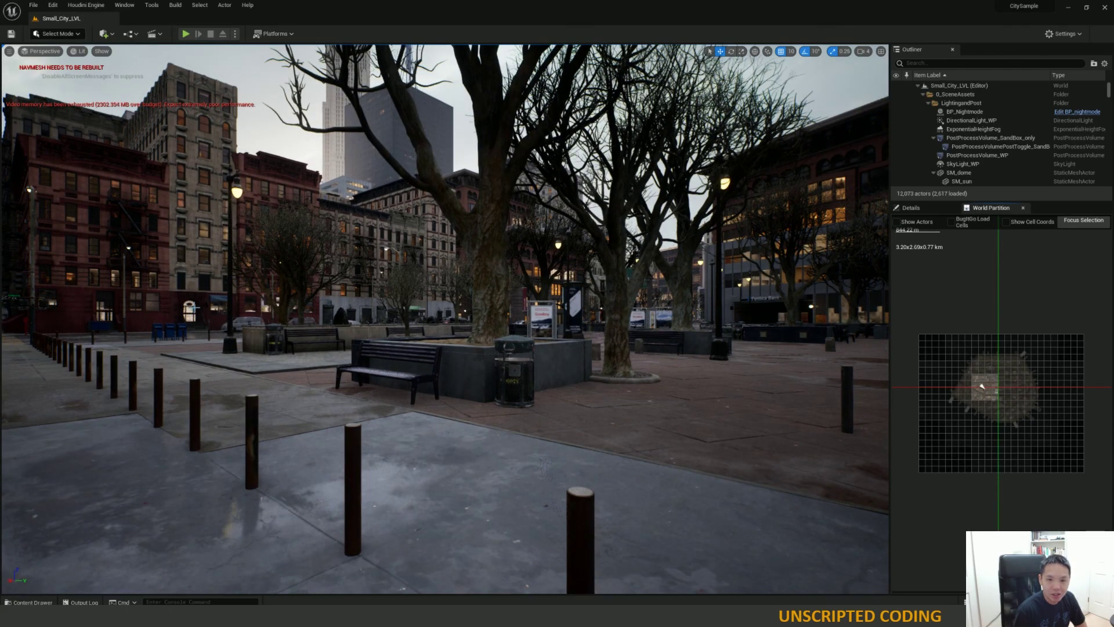
{"action": "scroll", "coordinate": [194, 307], "scroll_direction": "up", "scroll_amount": 3}
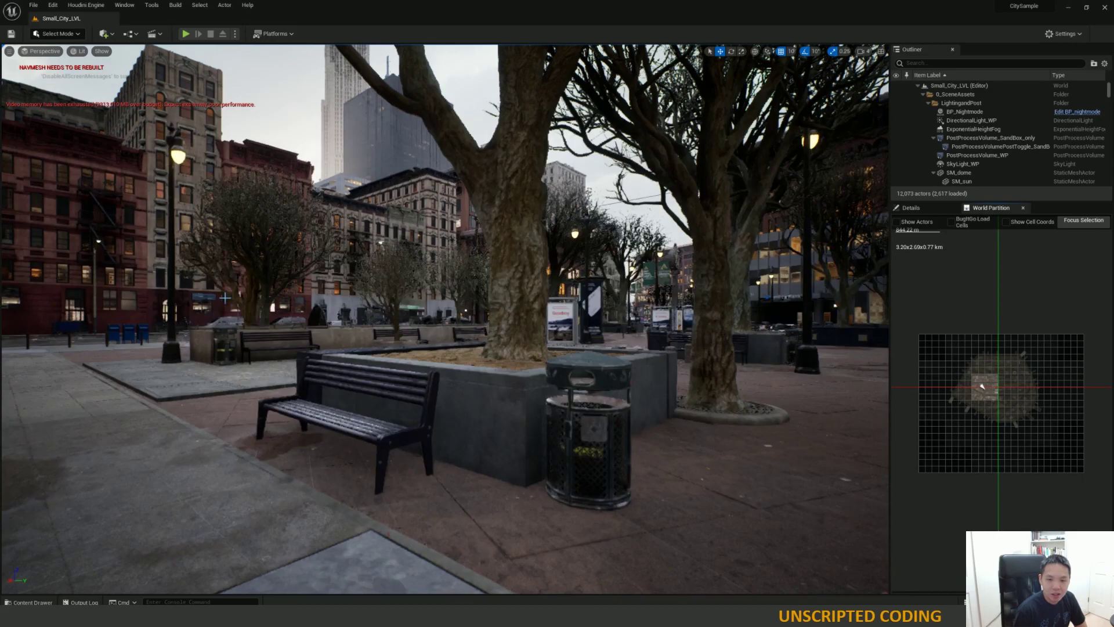
{"action": "right_click_drag", "start_coordinate": [444, 319], "coordinate": [650, 348]}
{"action": "right_click_drag", "start_coordinate": [444, 318], "coordinate": [667, 232]}
{"action": "right_click_drag", "start_coordinate": [382, 261], "coordinate": [375, 264]}
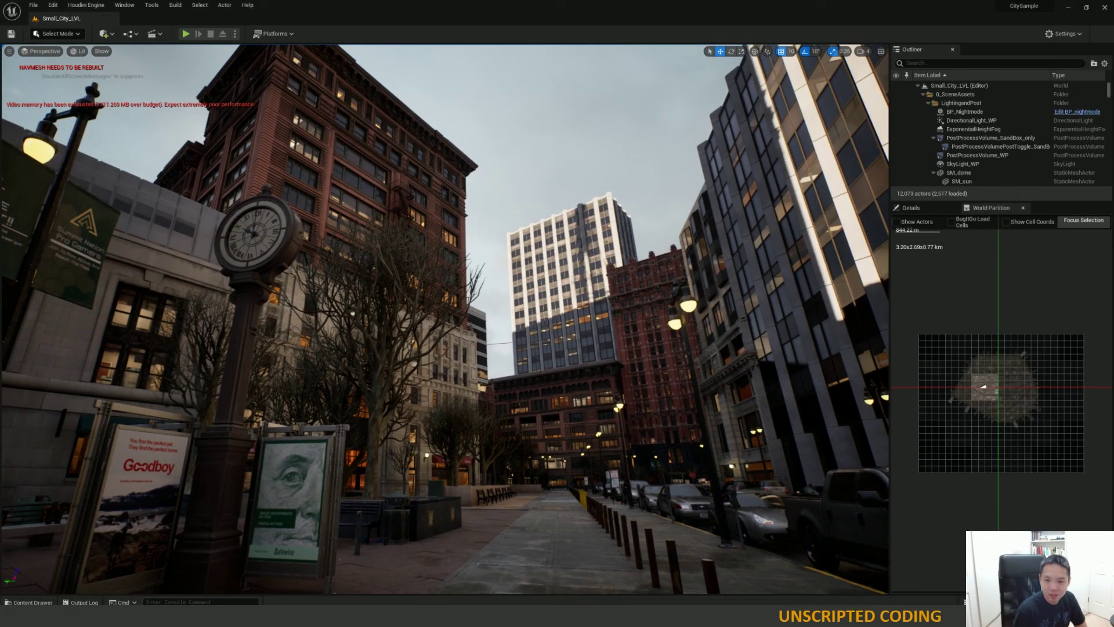
Move up the street among the bare trees until the stone and red-brick building is in clear view.
{"action": "scroll", "coordinate": [491, 450], "scroll_direction": "up", "scroll_amount": 5}
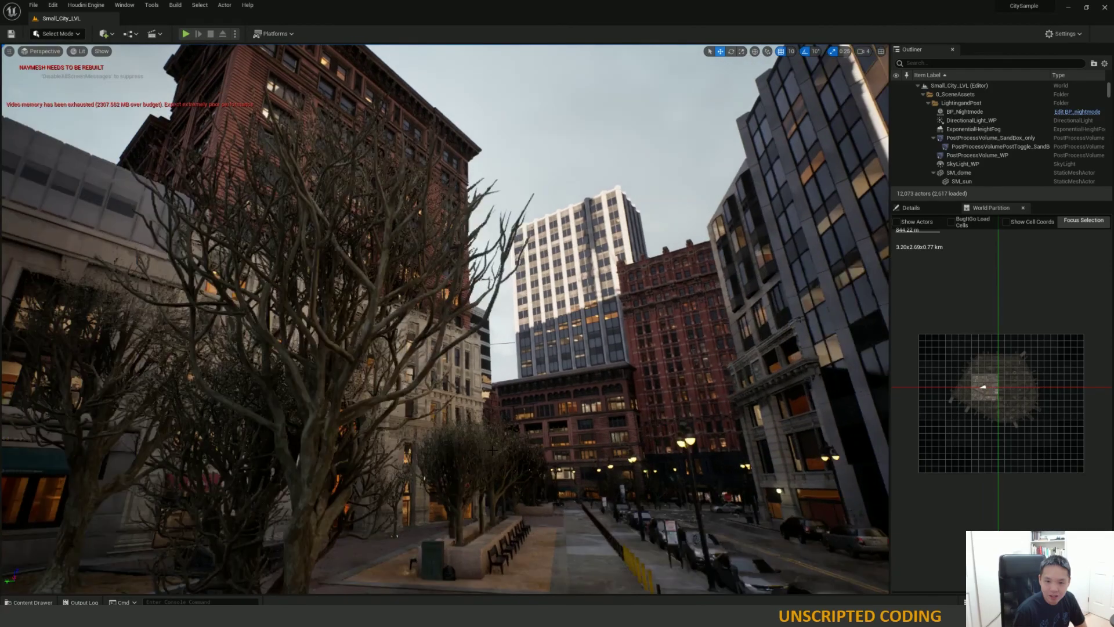
{"action": "right_click_drag", "start_coordinate": [492, 449], "coordinate": [487, 442]}
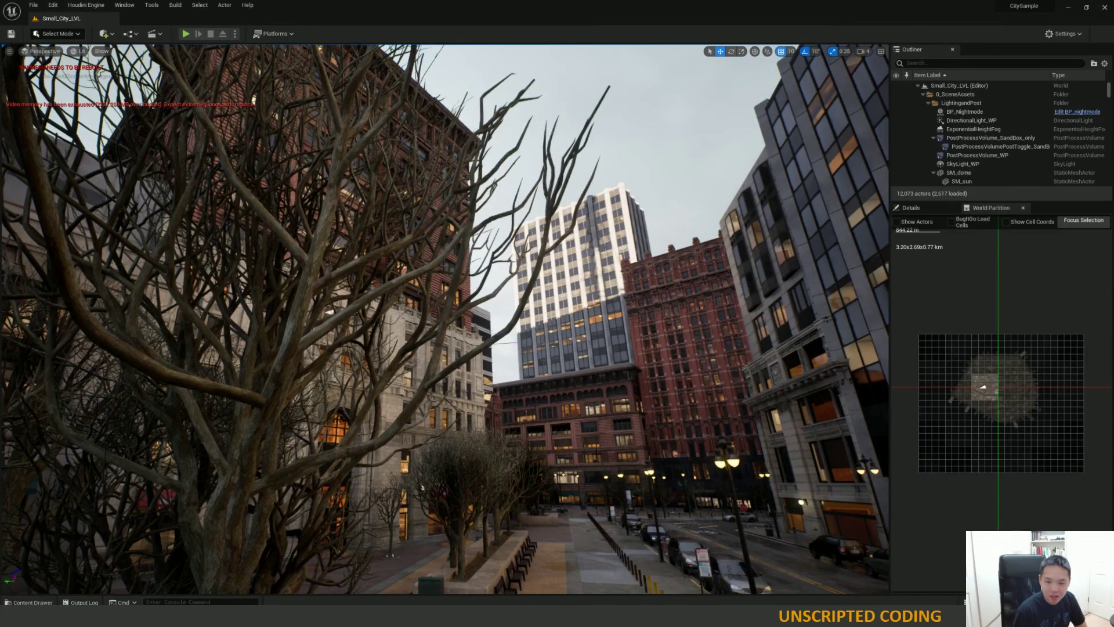
{"action": "right_click_drag", "start_coordinate": [487, 442], "coordinate": [455, 439]}
{"action": "key", "text": "a"}
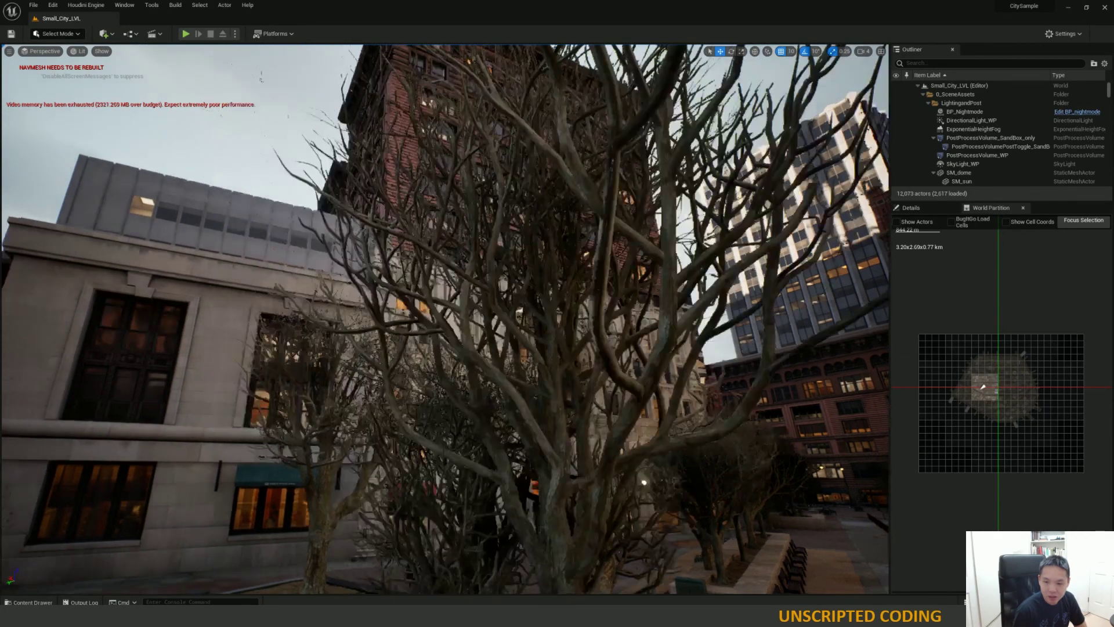
{"action": "key", "text": "d"}
{"action": "key", "text": "d"}
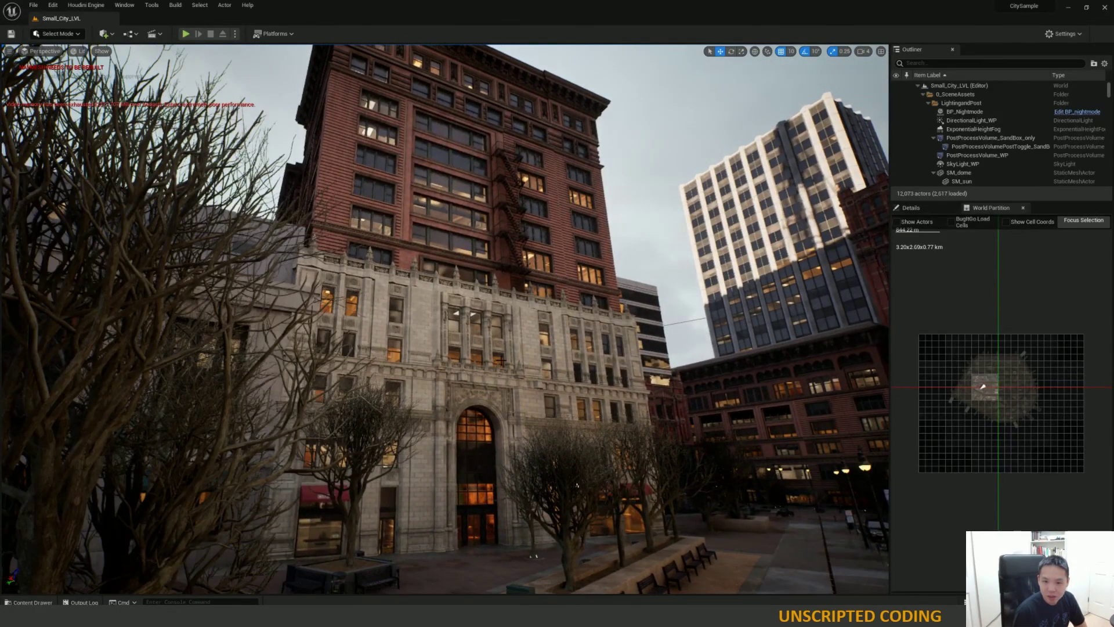
Inspect the stone facade around the arched entrance up close, including its lit windows and the neighbouring building.
{"action": "scroll", "coordinate": [500, 361], "scroll_direction": "up", "scroll_amount": 3}
{"action": "scroll", "coordinate": [501, 362], "scroll_direction": "up", "scroll_amount": 3}
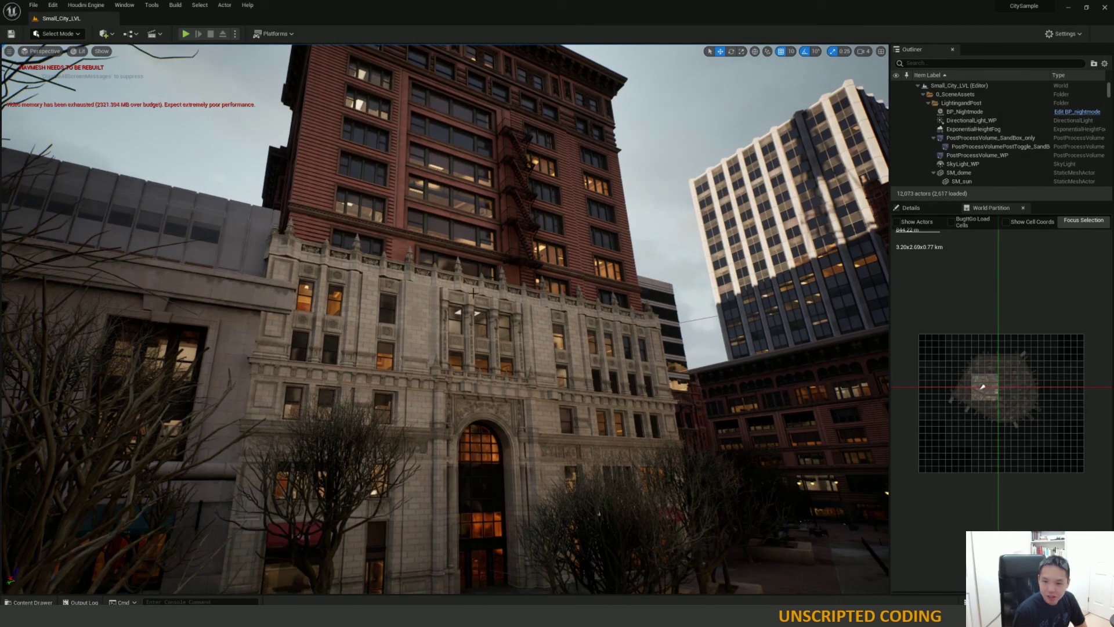
{"action": "right_click_drag", "start_coordinate": [457, 441], "coordinate": [457, 441]}
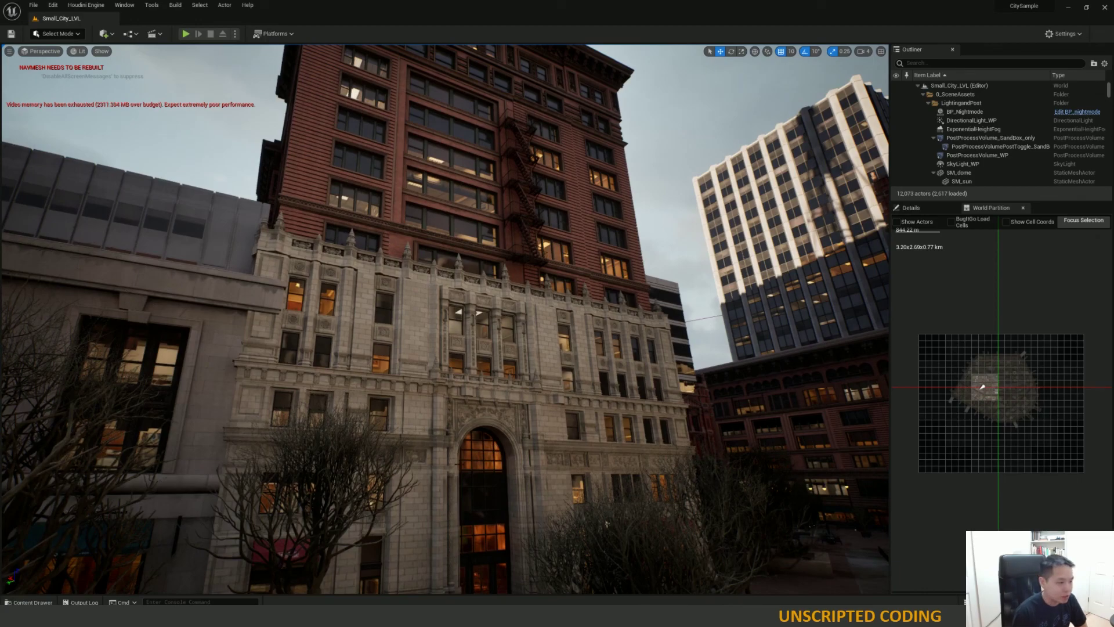
{"action": "right_click_drag", "start_coordinate": [433, 441], "coordinate": [406, 471]}
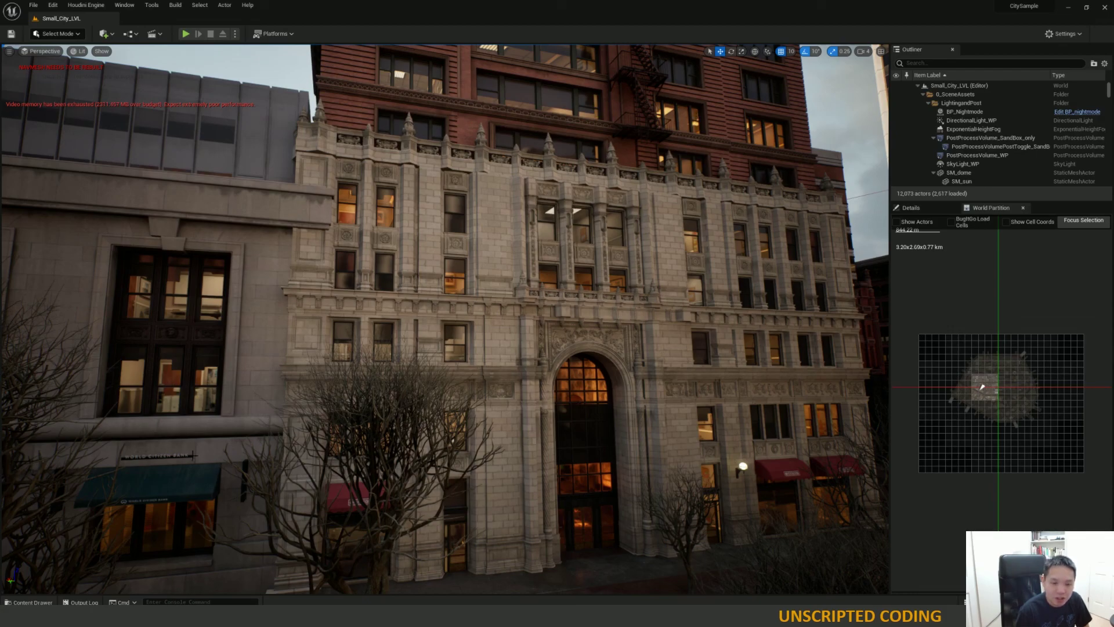
{"action": "key", "text": "d"}
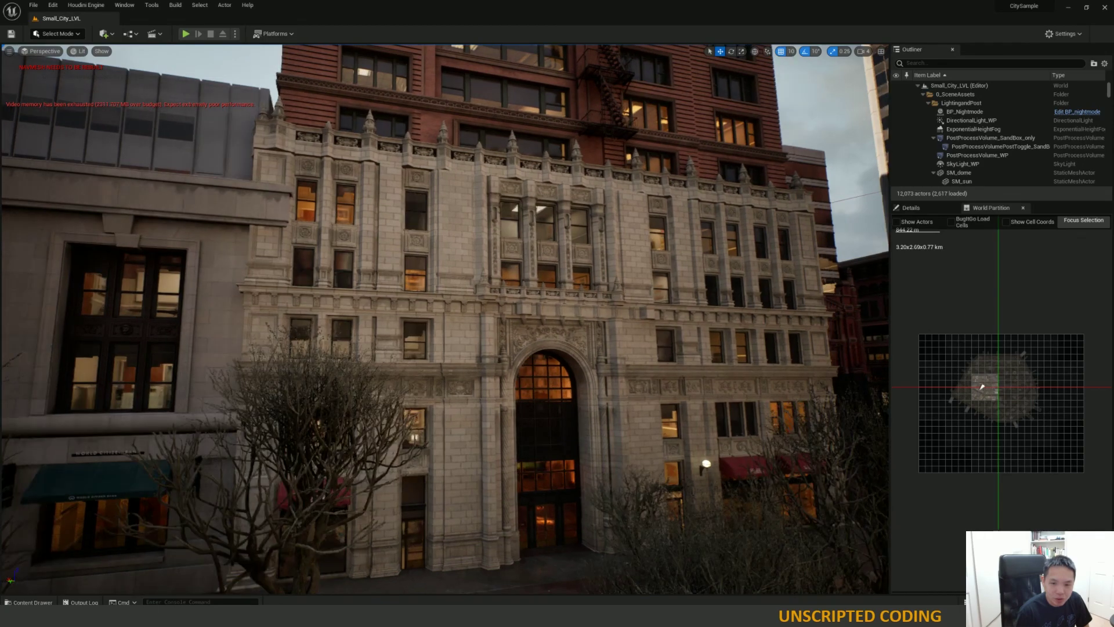
{"action": "key", "text": "a"}
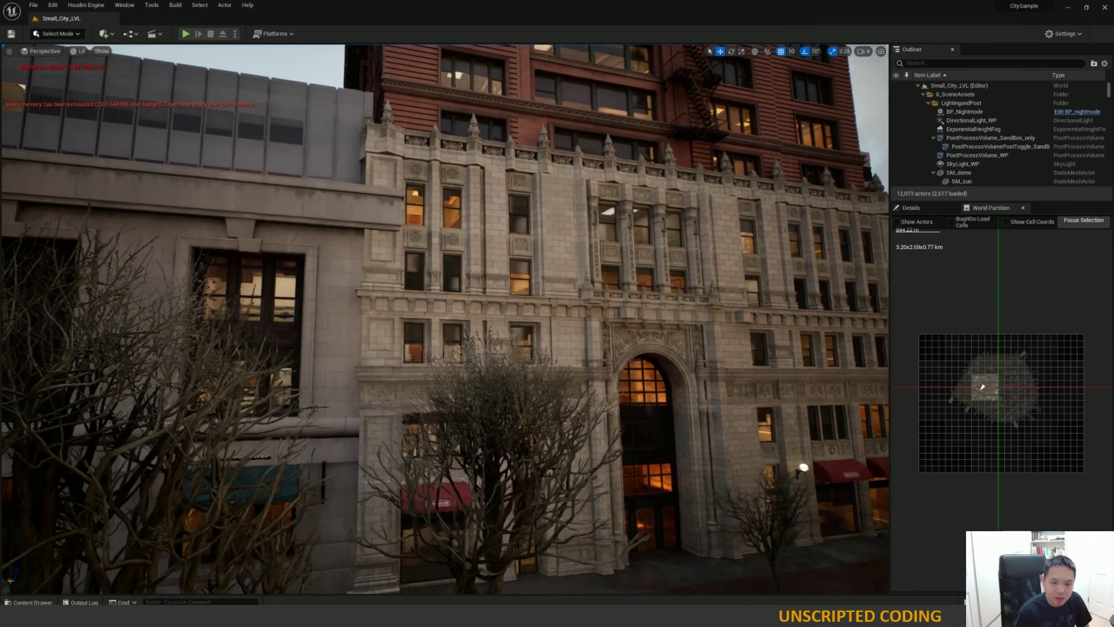